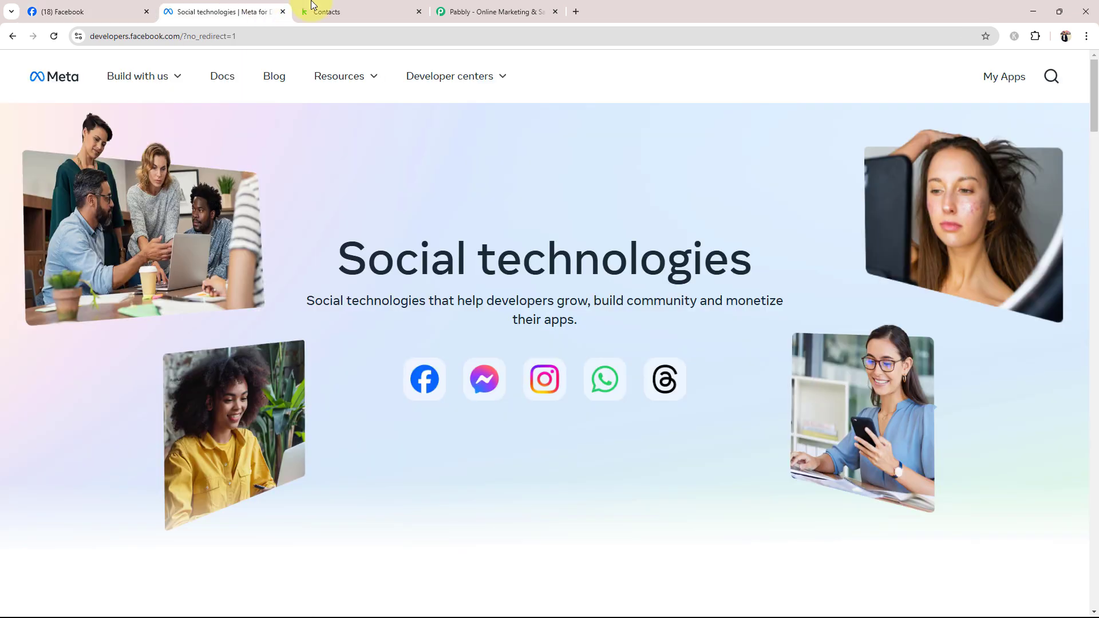
- Look over the Keap contact groups and the Prime Properties page on Facebook
{"action": "left_click", "coordinate": [312, 9]}
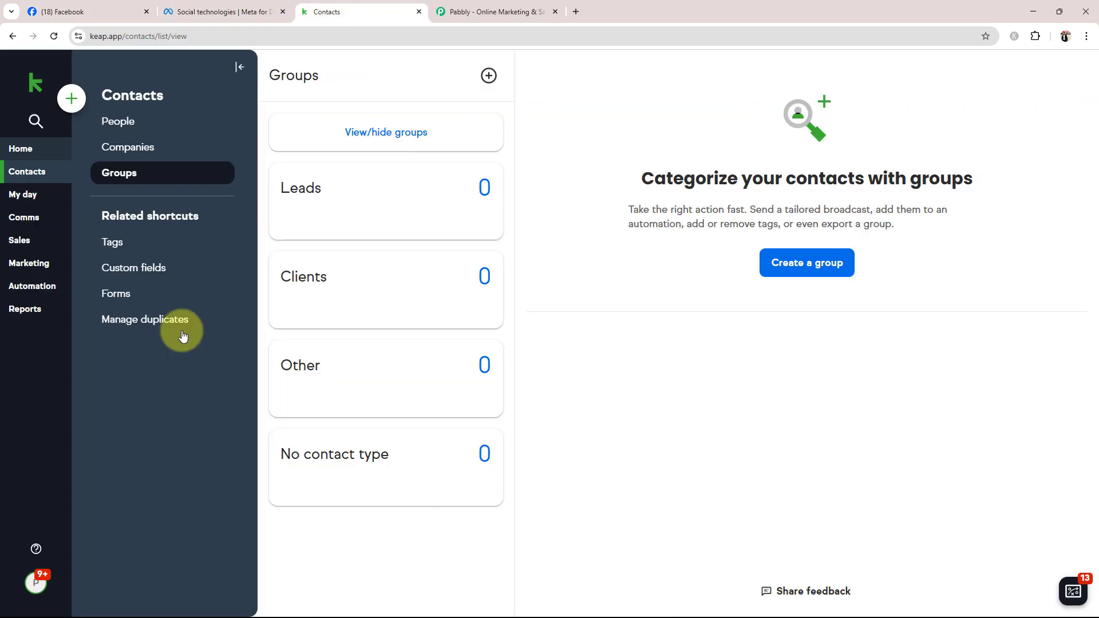
{"action": "left_click", "coordinate": [80, 10]}
{"action": "left_click_drag", "start_coordinate": [615, 433], "coordinate": [372, 429]}
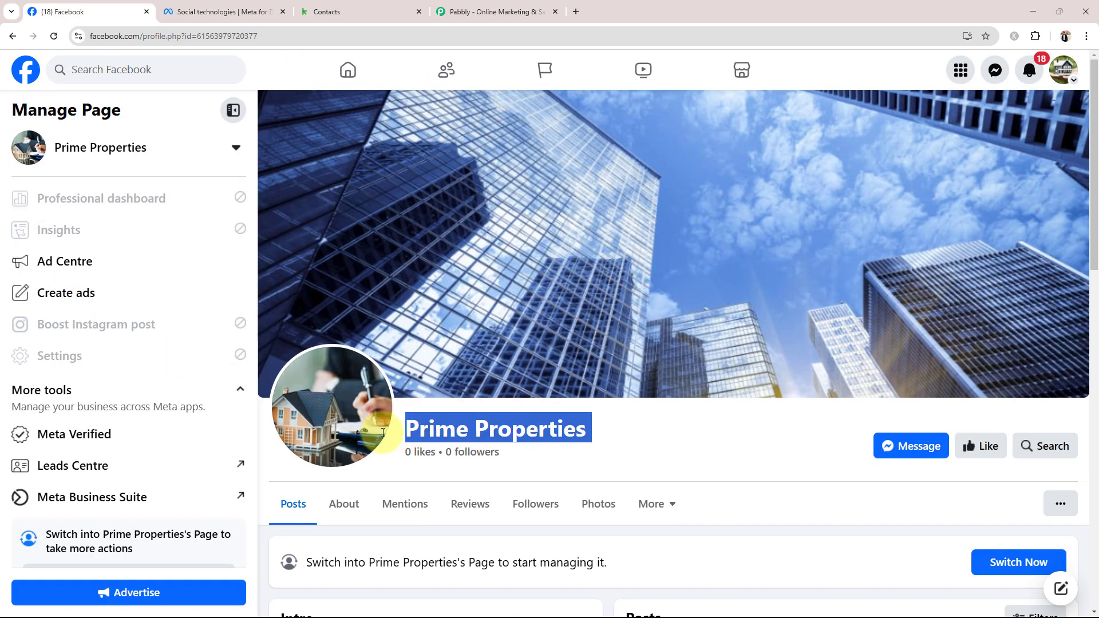
{"action": "left_click", "coordinate": [633, 465]}
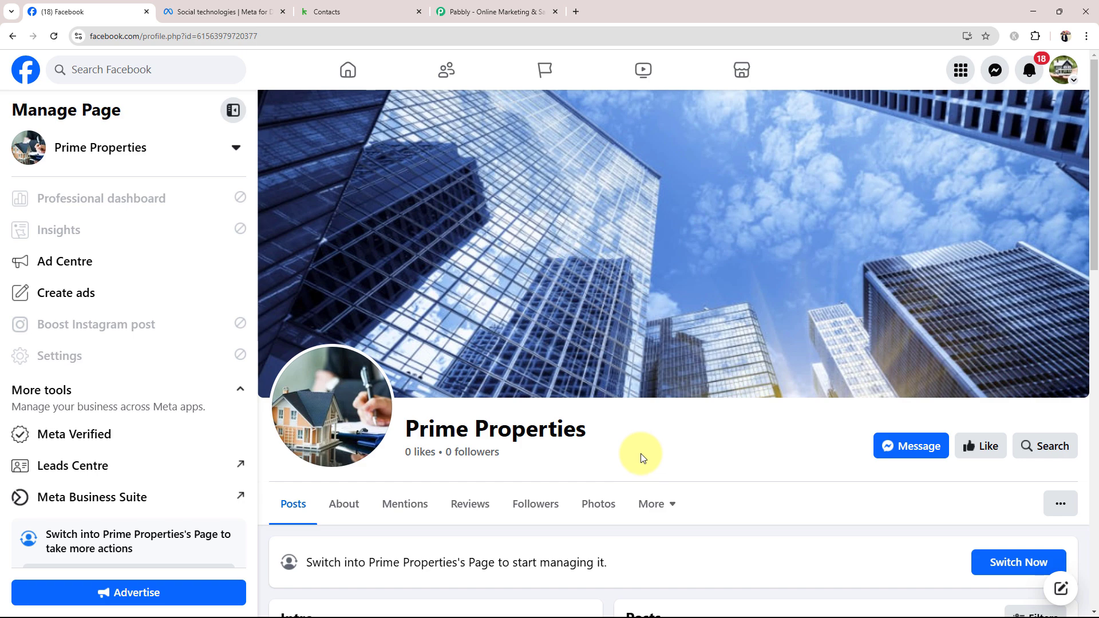
{"action": "left_click", "coordinate": [344, 9]}
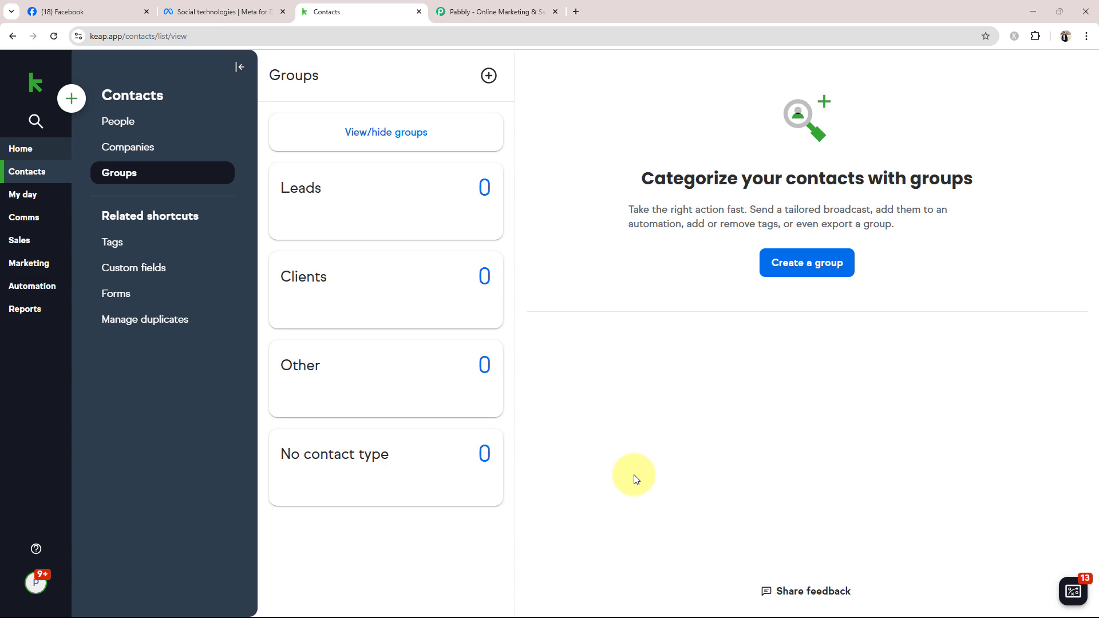
{"action": "left_click", "coordinate": [51, 10]}
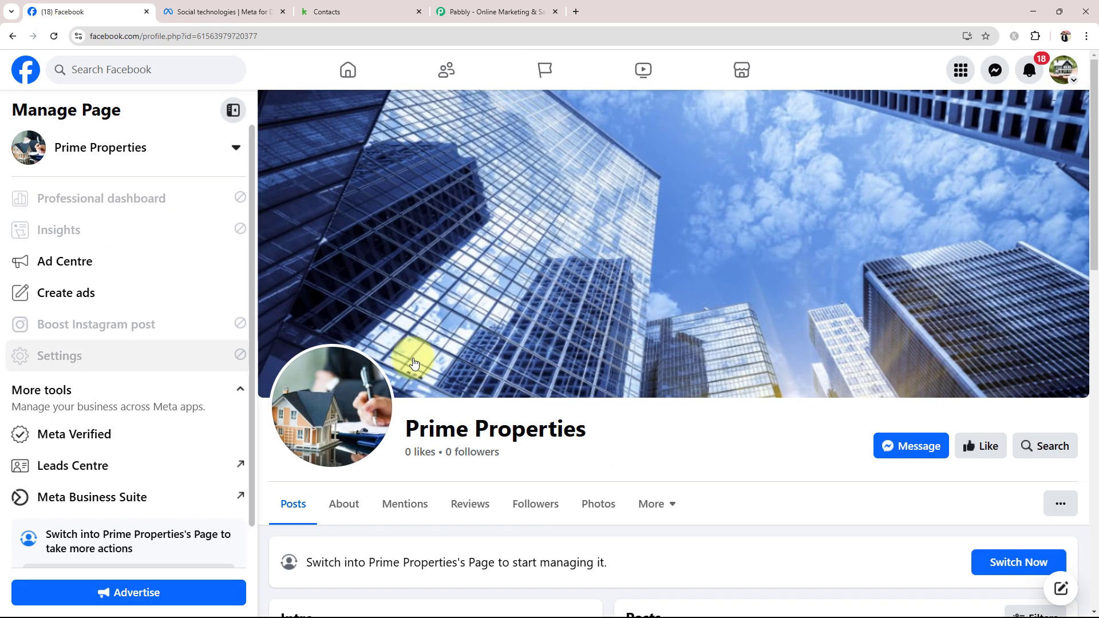
- Switch to the Pabbly website, sign in and open the Pabbly Connect dashboard
{"action": "left_click", "coordinate": [469, 6]}
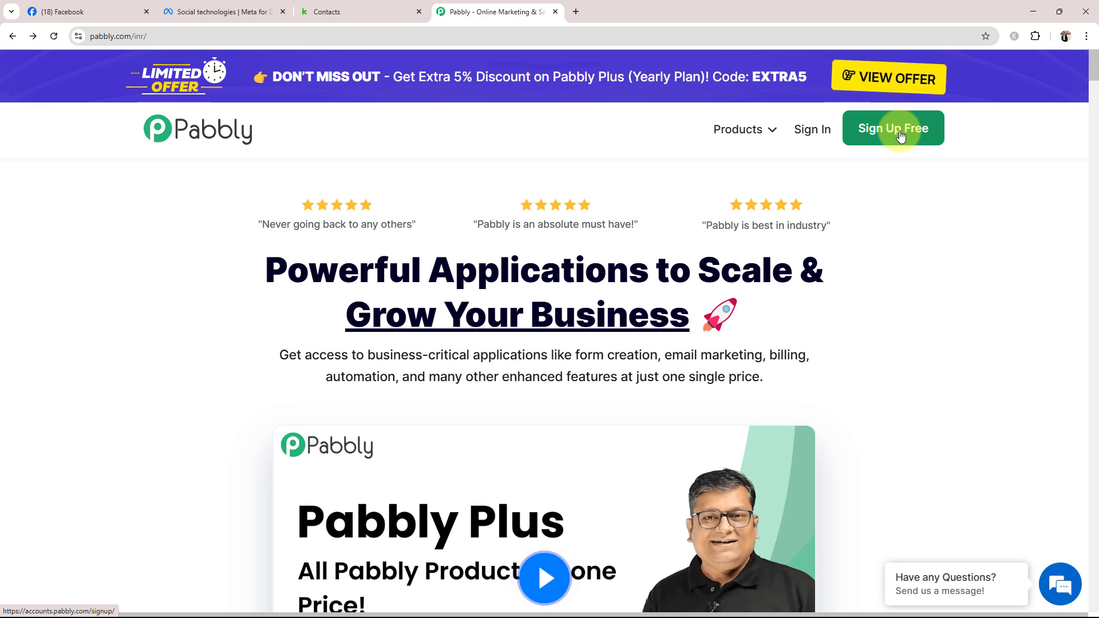
{"action": "left_click", "coordinate": [811, 129]}
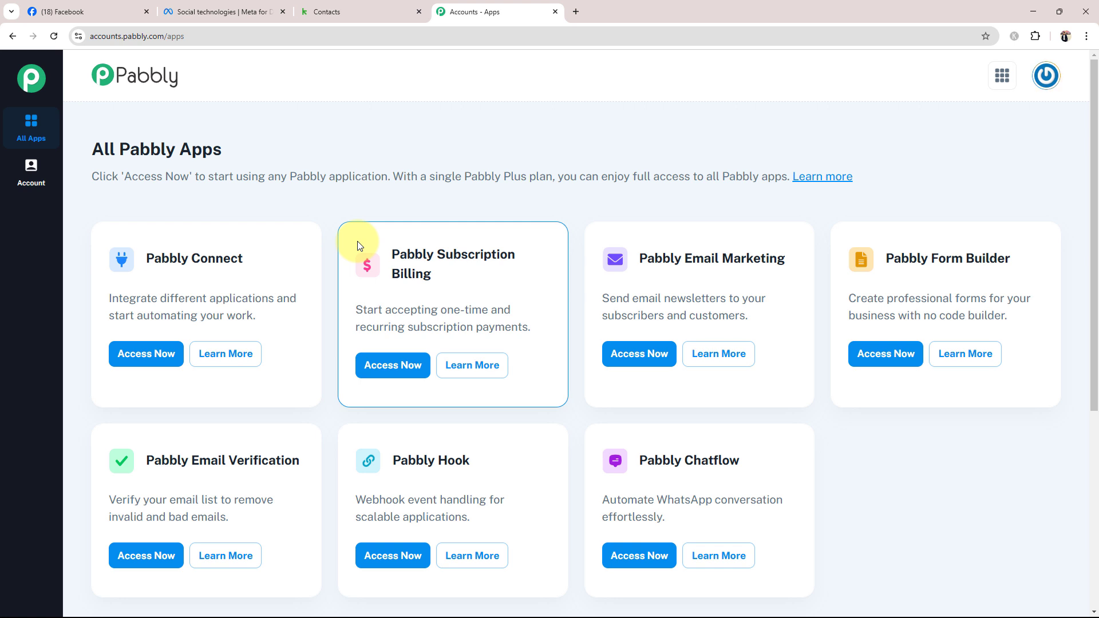
{"action": "left_click", "coordinate": [143, 350]}
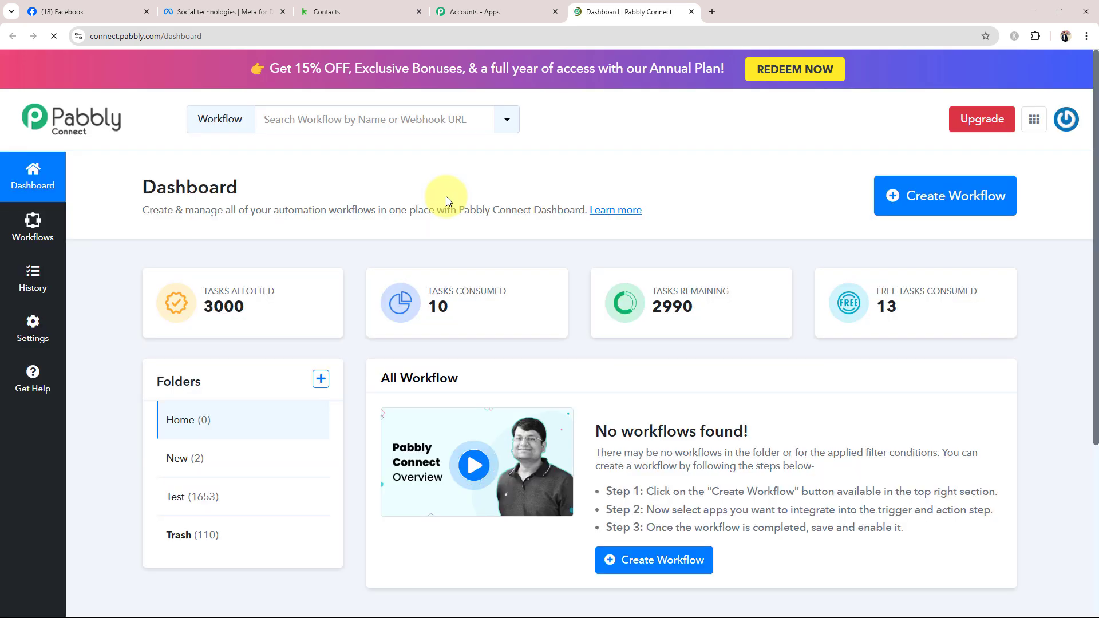
{"action": "left_click_drag", "start_coordinate": [144, 188], "coordinate": [255, 188]}
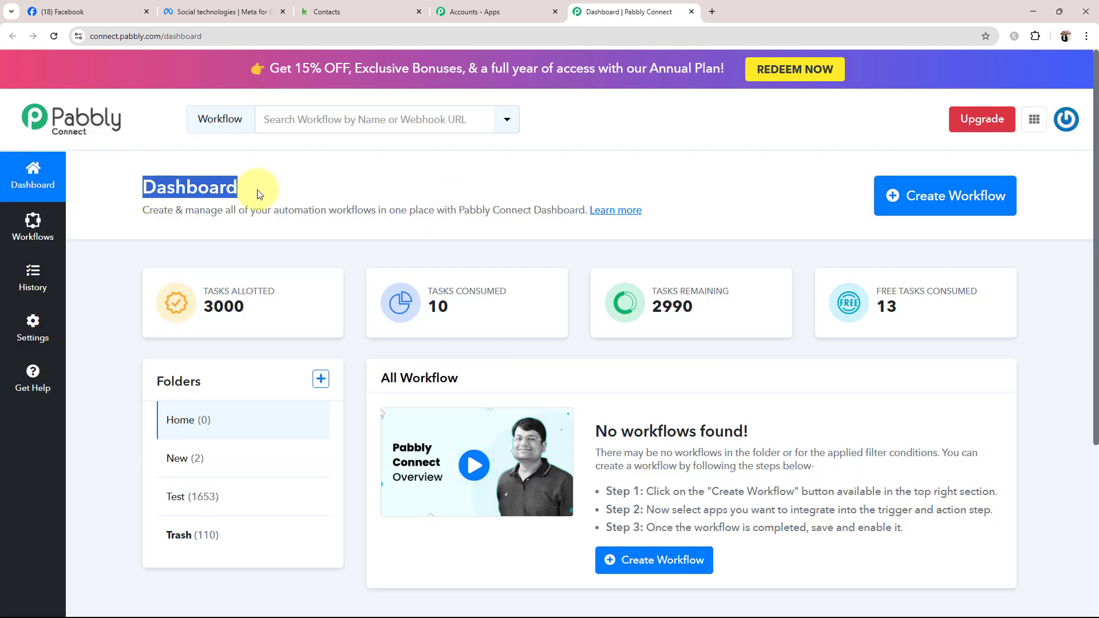
{"action": "left_click", "coordinate": [258, 189]}
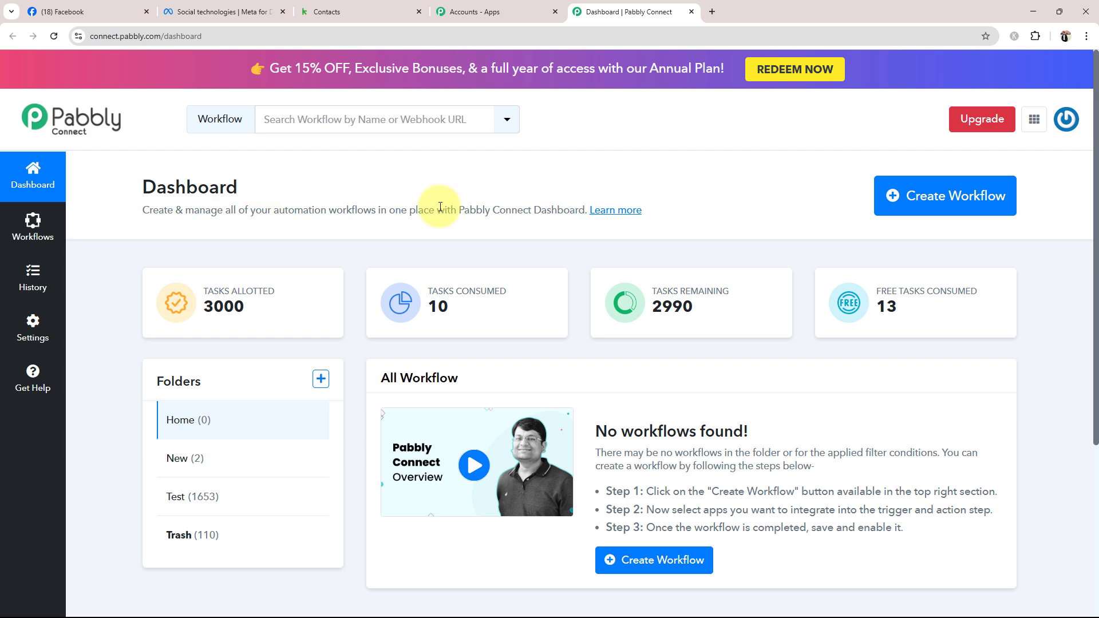
- Create a workflow named "Create or Update Keap Contact from Facebook Lead Ads Leads" in the Test folder and collapse its trigger section
{"action": "left_click", "coordinate": [918, 196]}
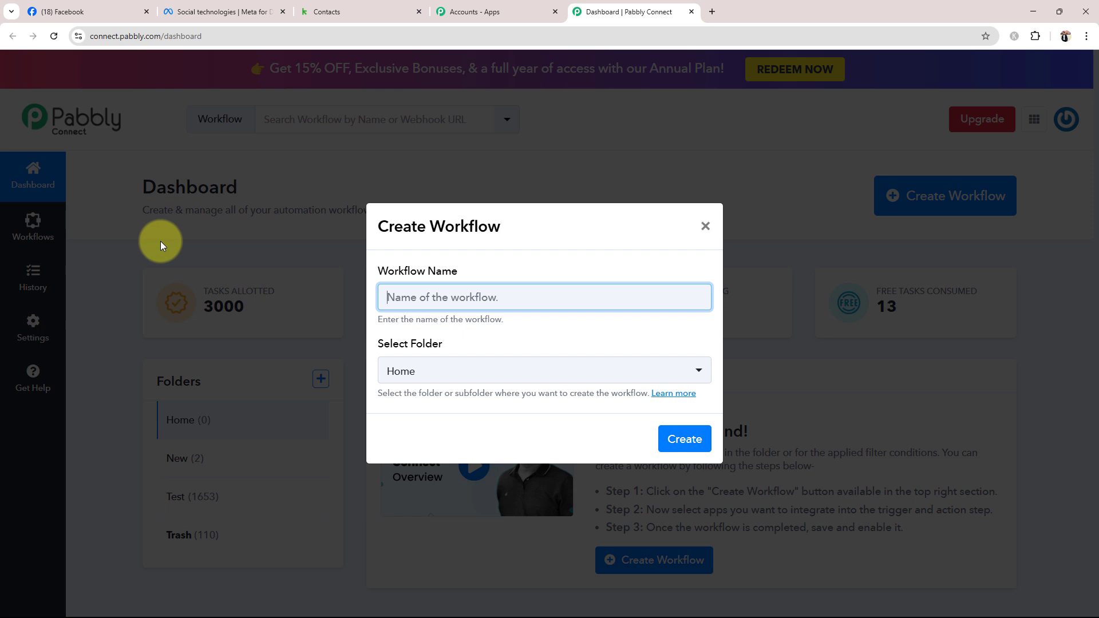
{"action": "type", "text": "Create or Update Keap Contact from Facebook Lead Ads Leads"}
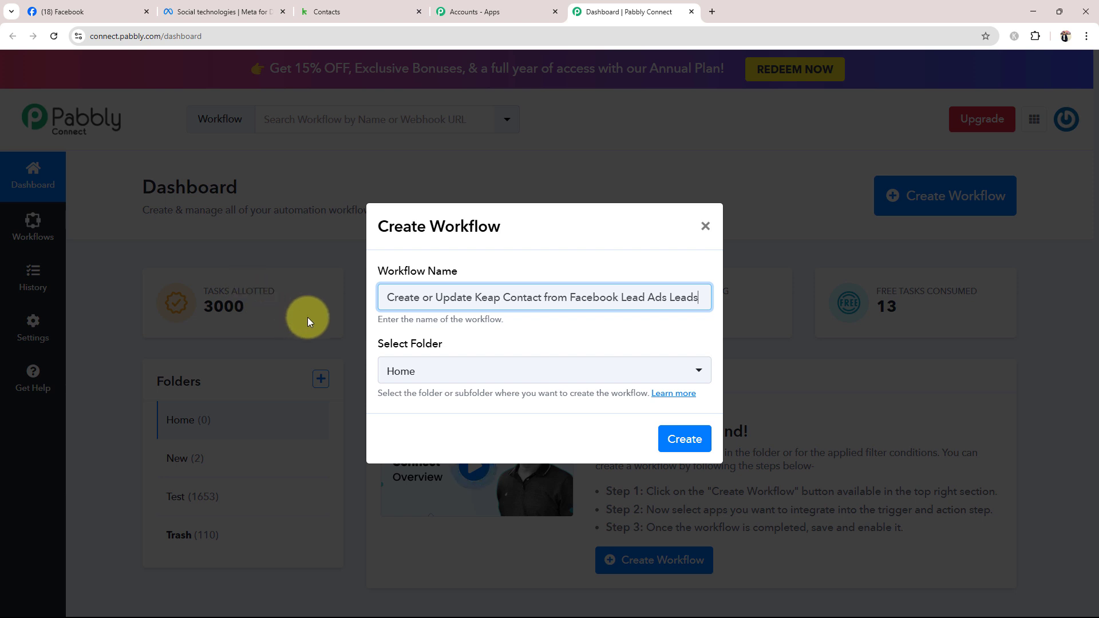
{"action": "left_click", "coordinate": [394, 371]}
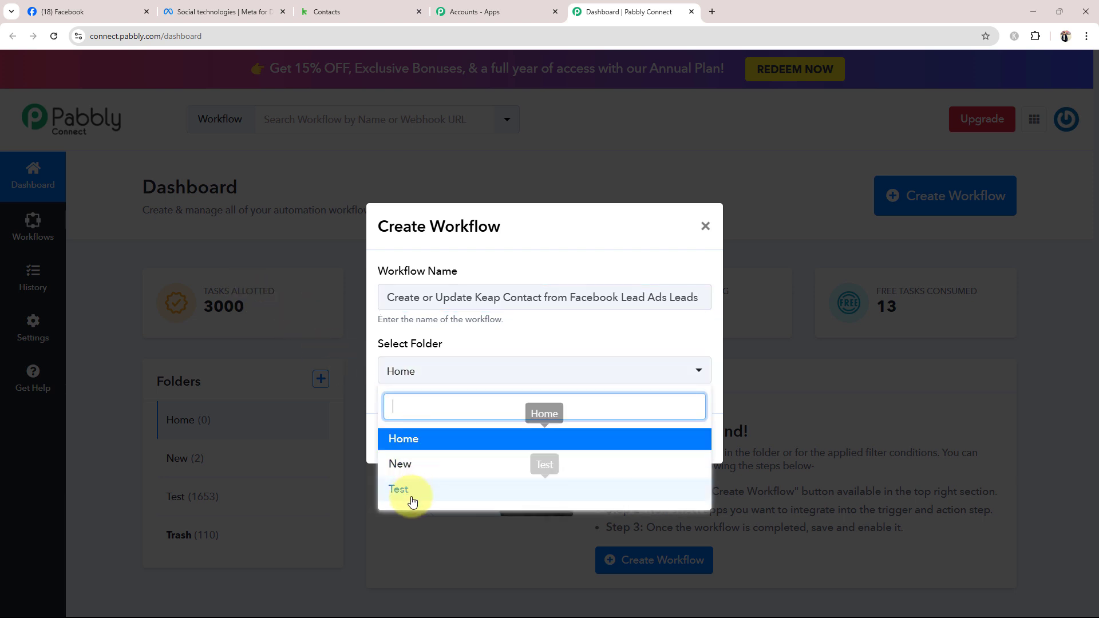
{"action": "left_click", "coordinate": [409, 491]}
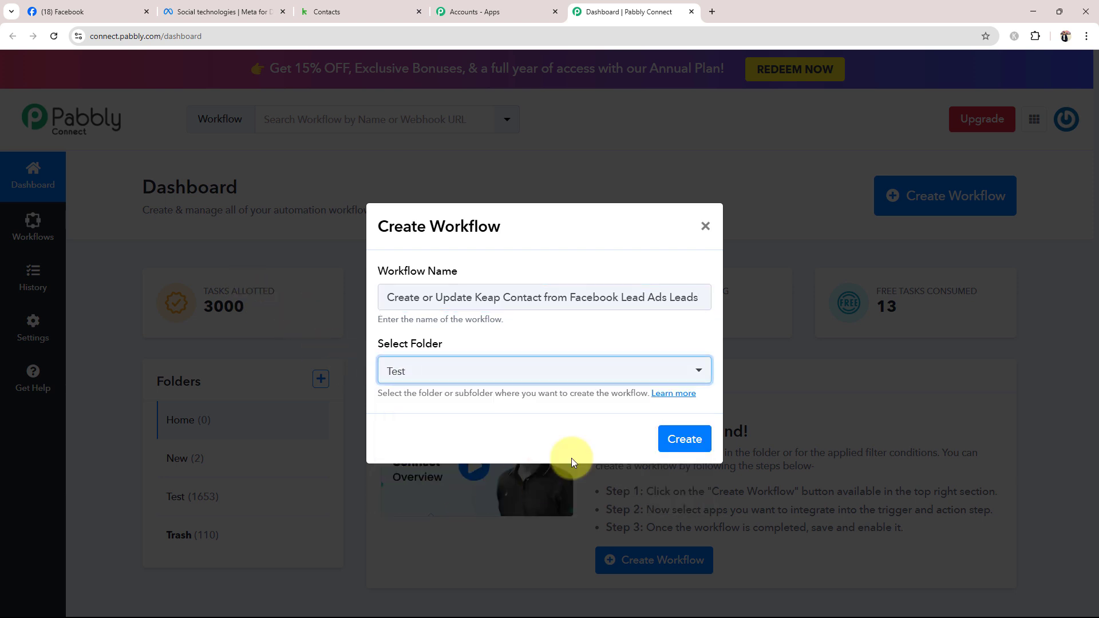
{"action": "left_click", "coordinate": [681, 439]}
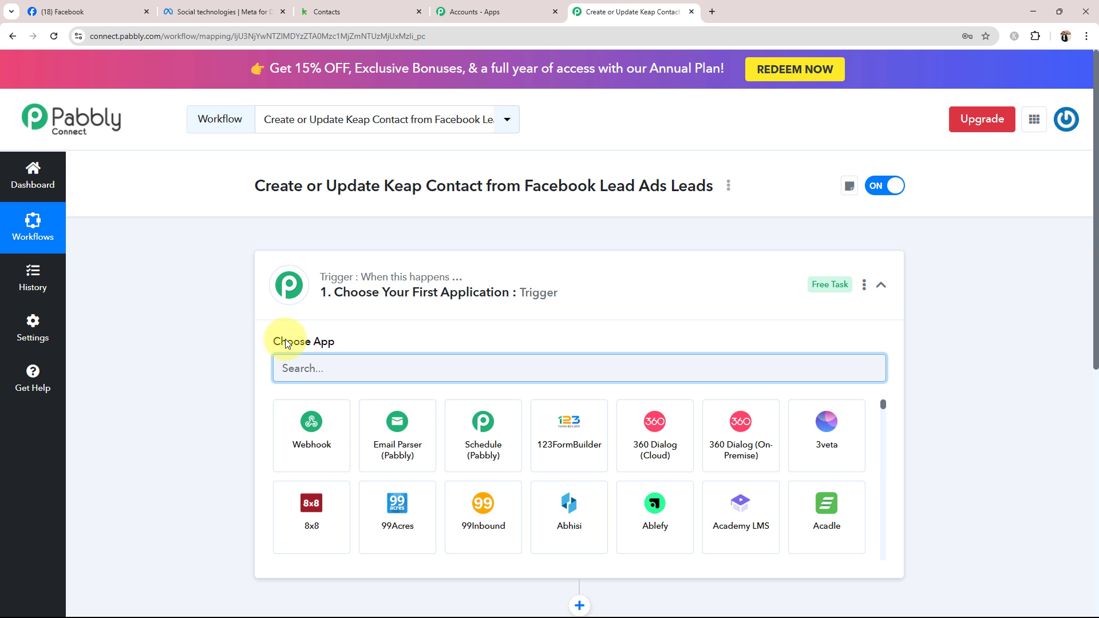
{"action": "left_click", "coordinate": [576, 309]}
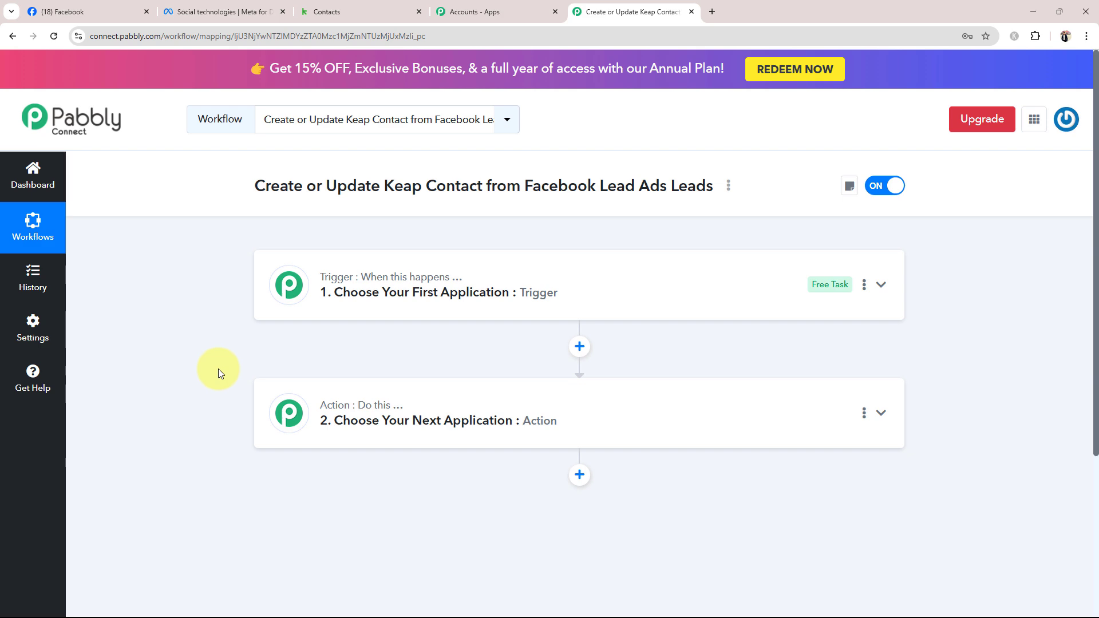
- Review the Prime Properties Facebook page as the lead source and Keap's contact groups as the destination
{"action": "left_click", "coordinate": [85, 11]}
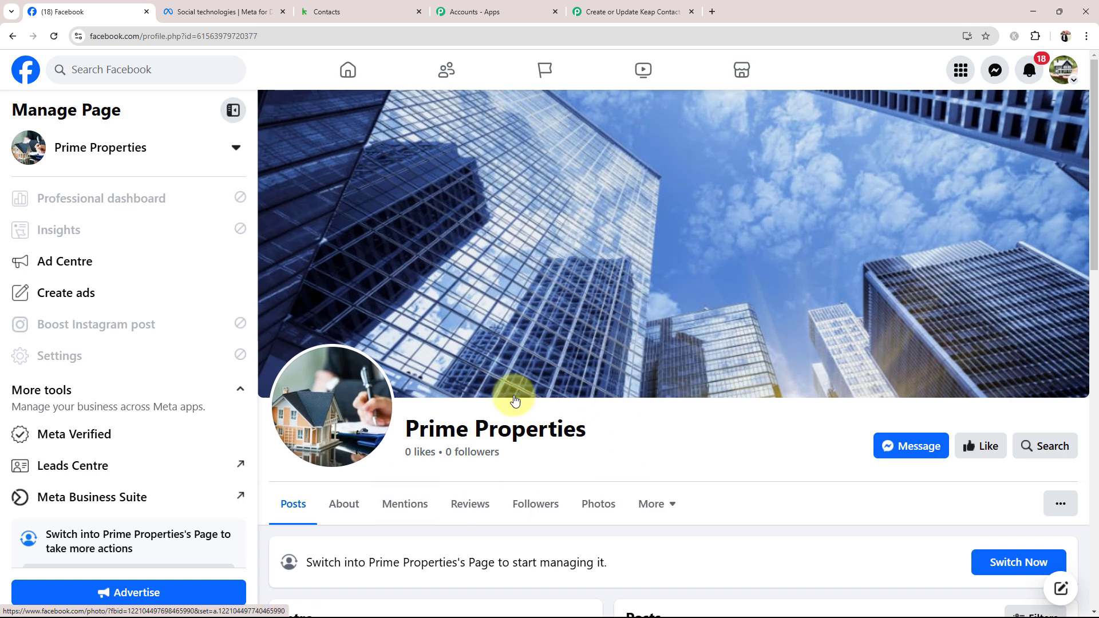
{"action": "left_click_drag", "start_coordinate": [405, 432], "coordinate": [621, 437]}
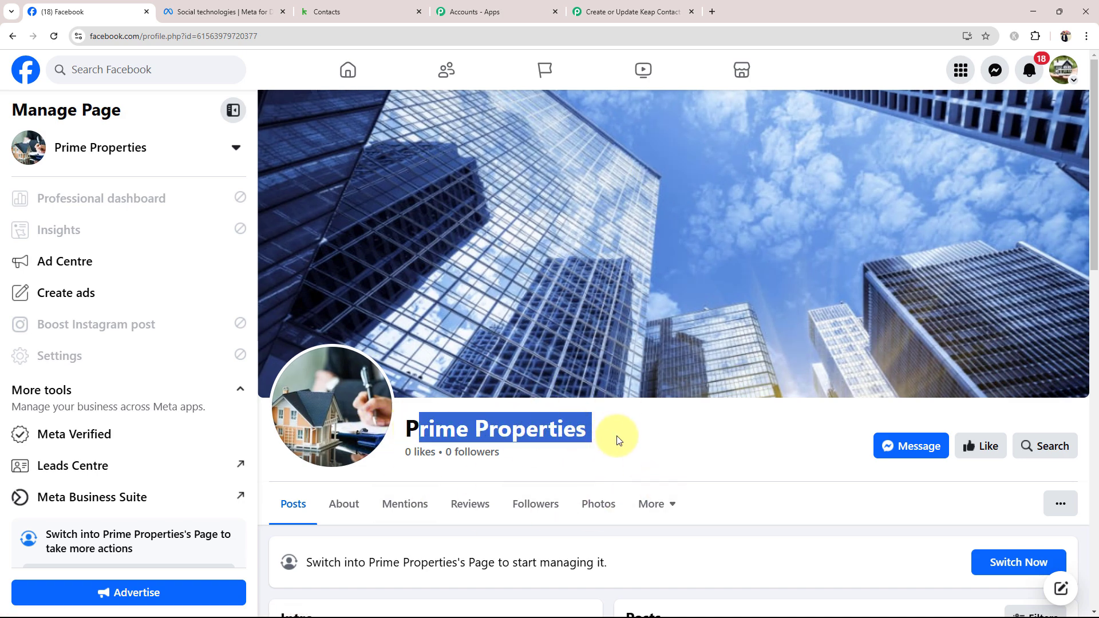
{"action": "left_click", "coordinate": [667, 456]}
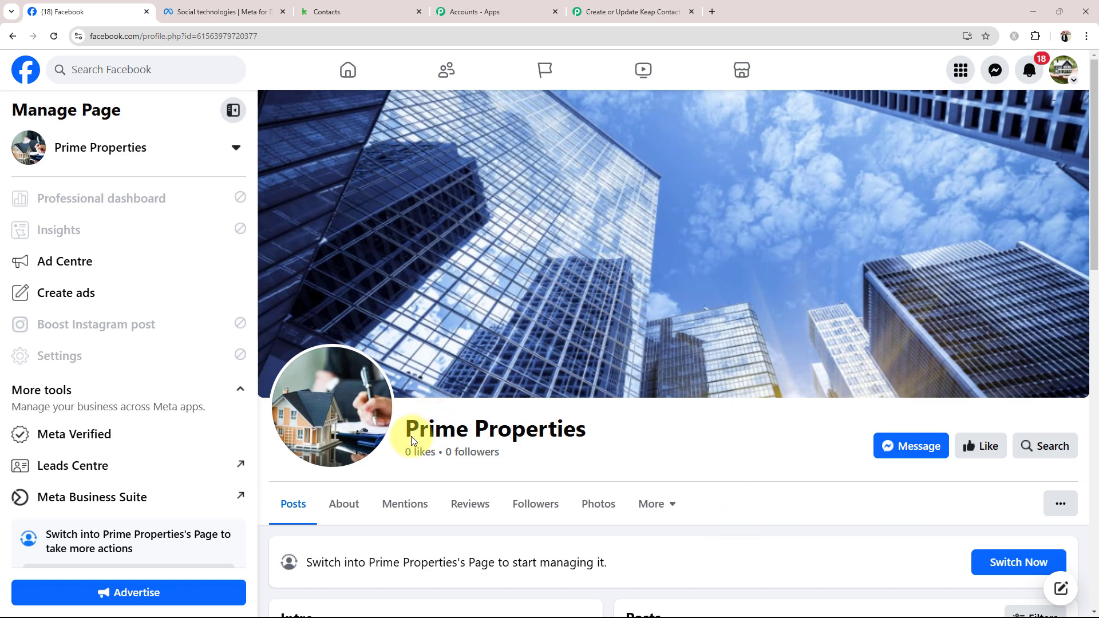
{"action": "left_click_drag", "start_coordinate": [405, 434], "coordinate": [645, 441]}
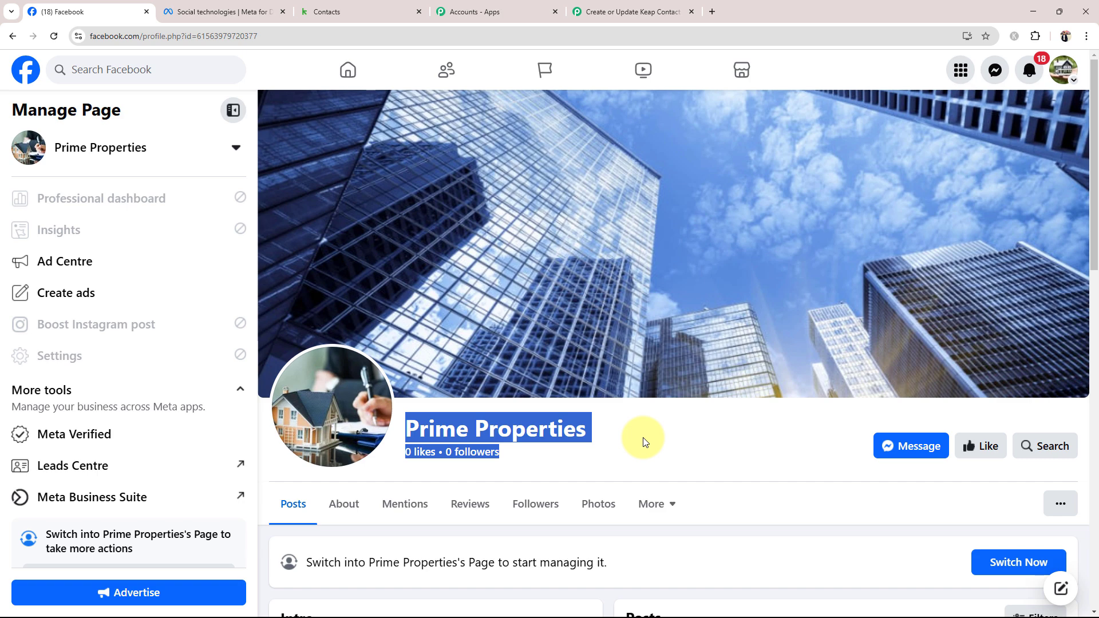
{"action": "left_click", "coordinate": [323, 12]}
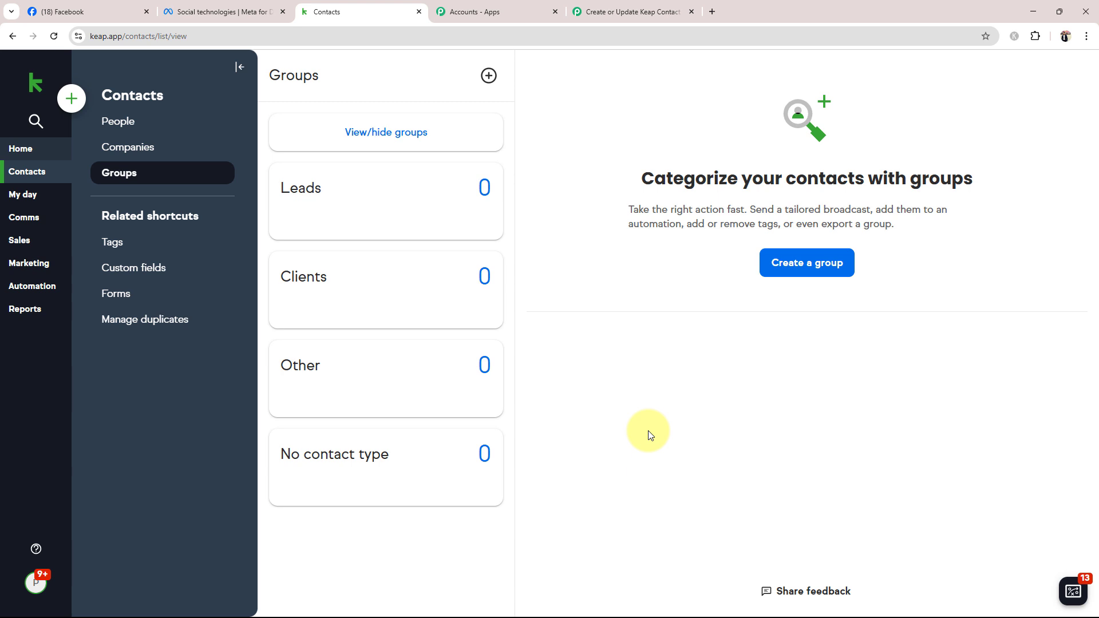
- Return to the Pabbly Connect workflow and set its trigger to Facebook Lead Ads with the New Lead Instant event, then collapse the trigger
{"action": "left_click", "coordinate": [621, 12]}
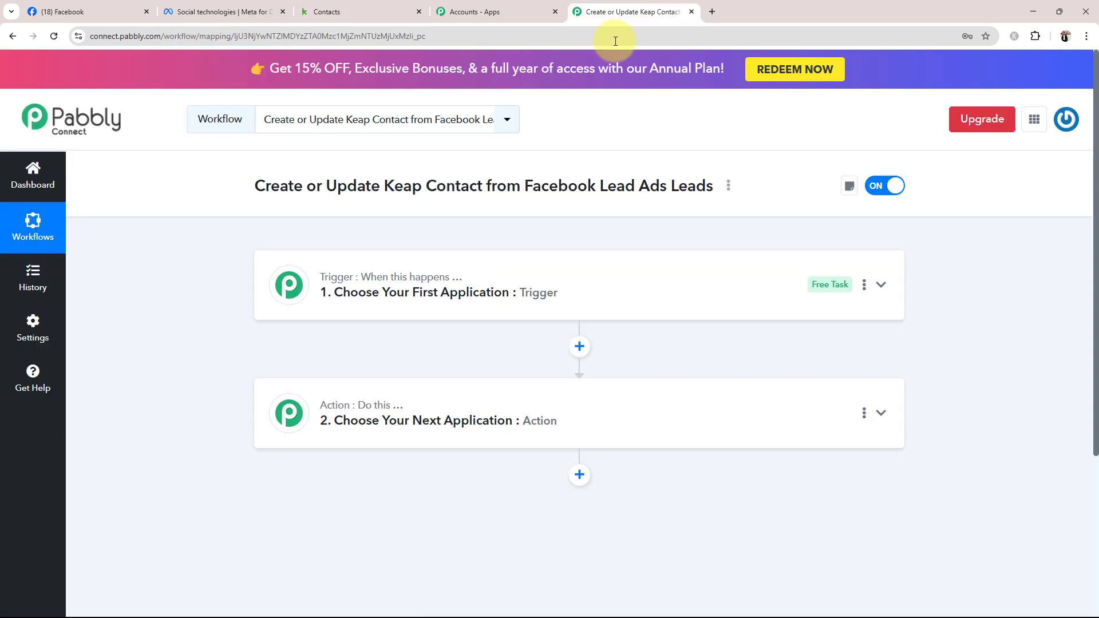
{"action": "left_click", "coordinate": [483, 287]}
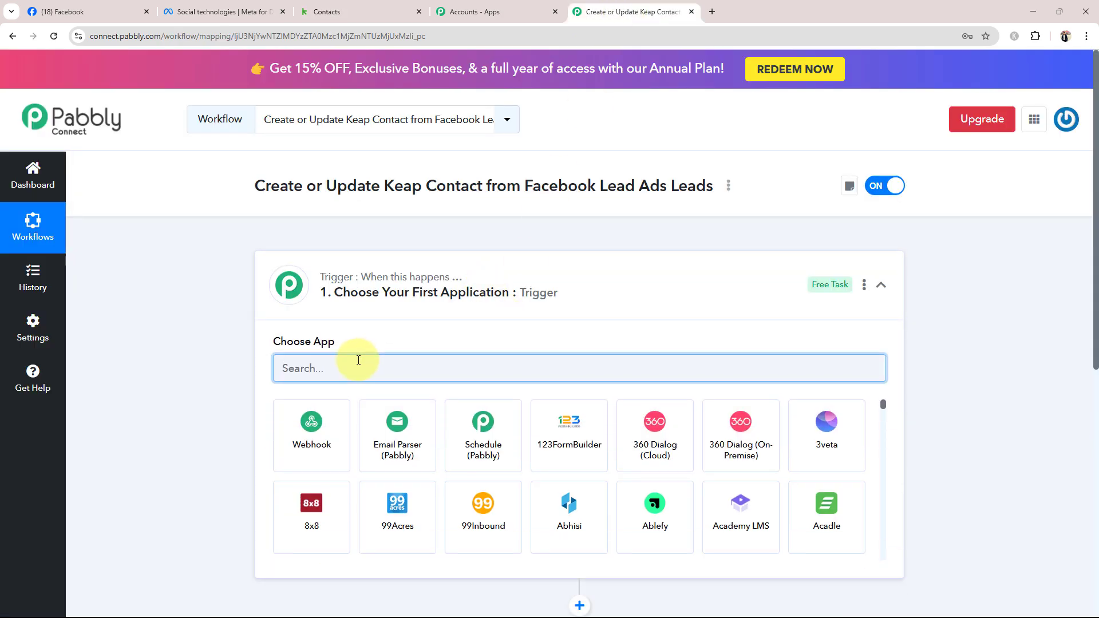
{"action": "type", "text": "Face"}
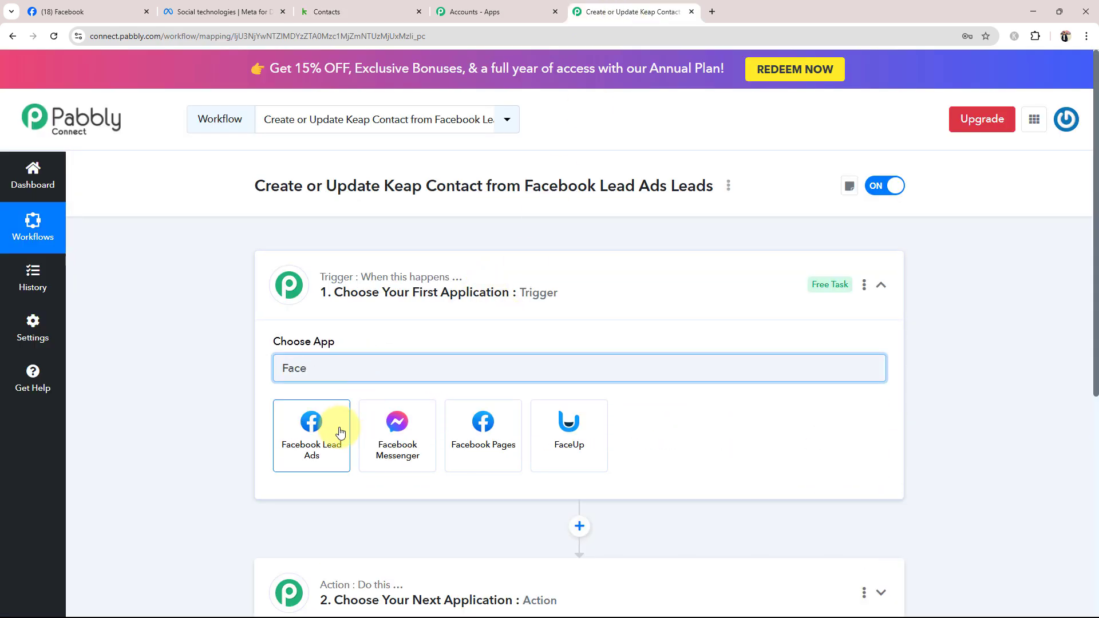
{"action": "left_click", "coordinate": [340, 434]}
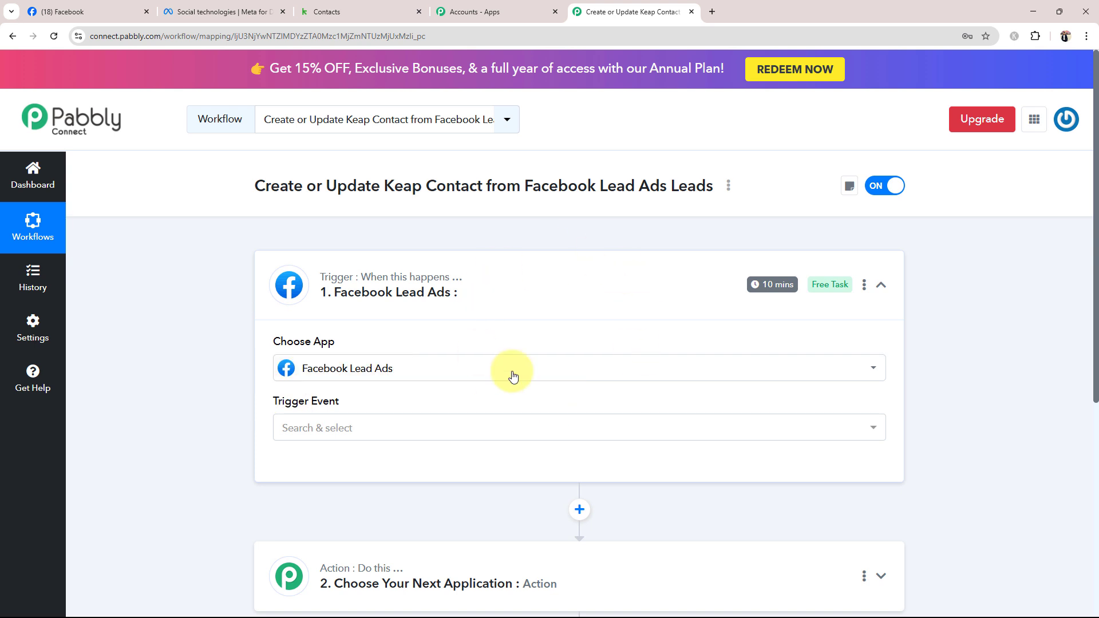
{"action": "left_click", "coordinate": [332, 429]}
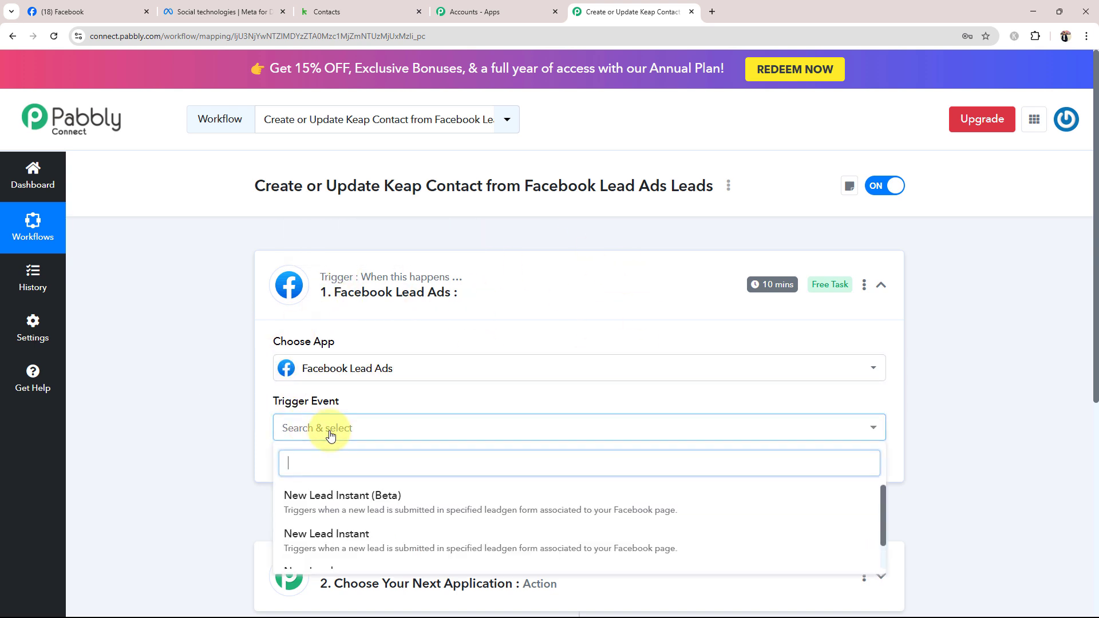
{"action": "left_click", "coordinate": [332, 490]}
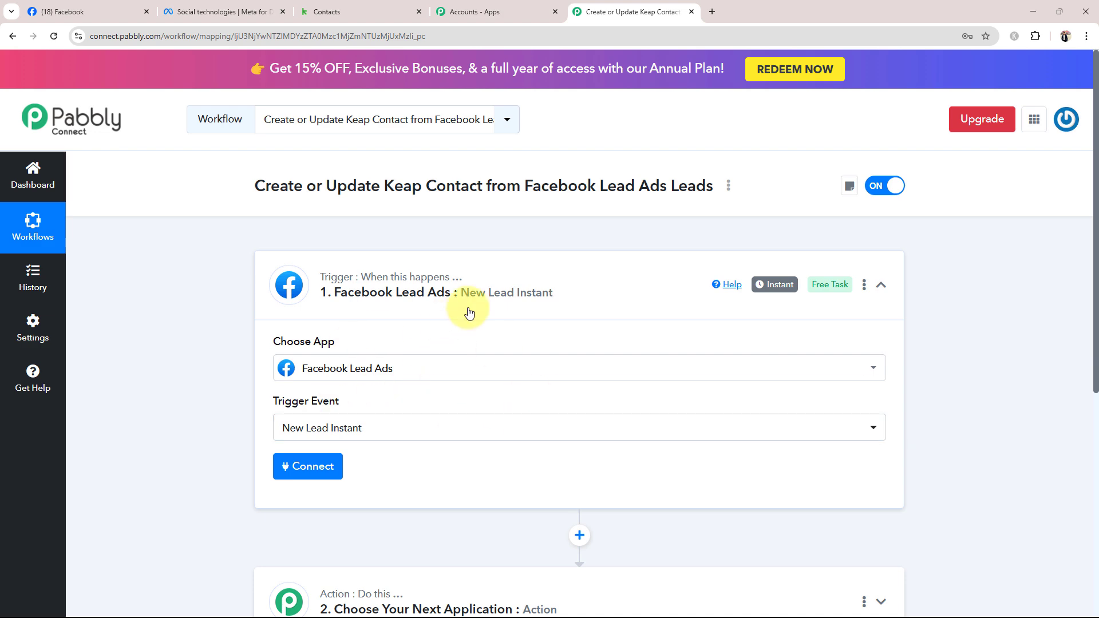
{"action": "left_click", "coordinate": [596, 285]}
- Set the workflow's action to Infusionsoft by Keap with the Create/Update Contact event and collapse the action section
{"action": "left_click", "coordinate": [392, 422]}
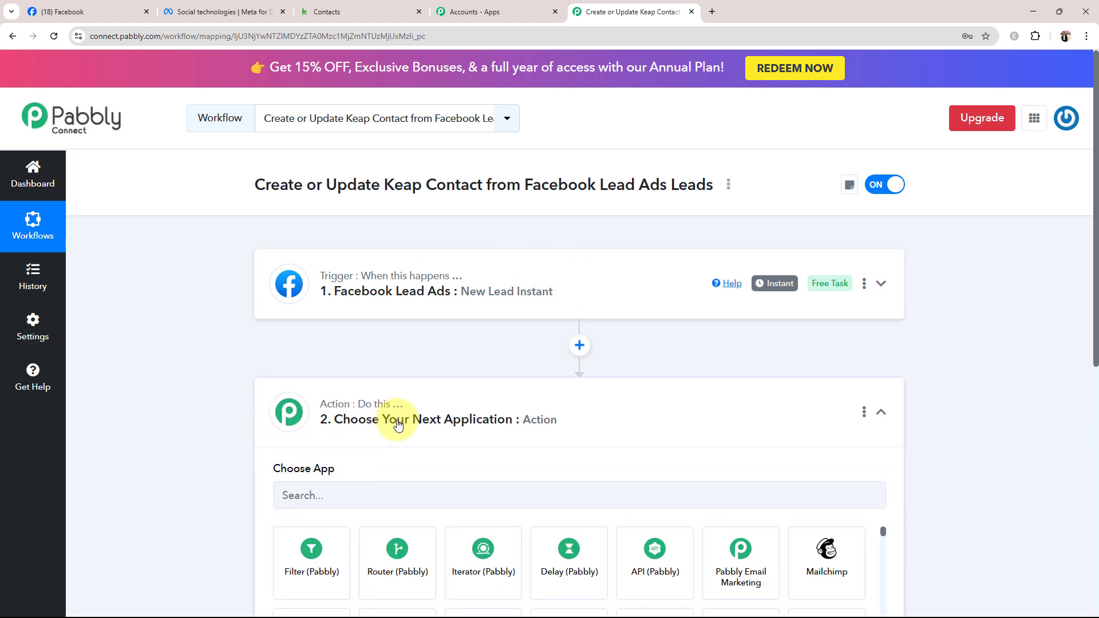
{"action": "left_click", "coordinate": [366, 304]}
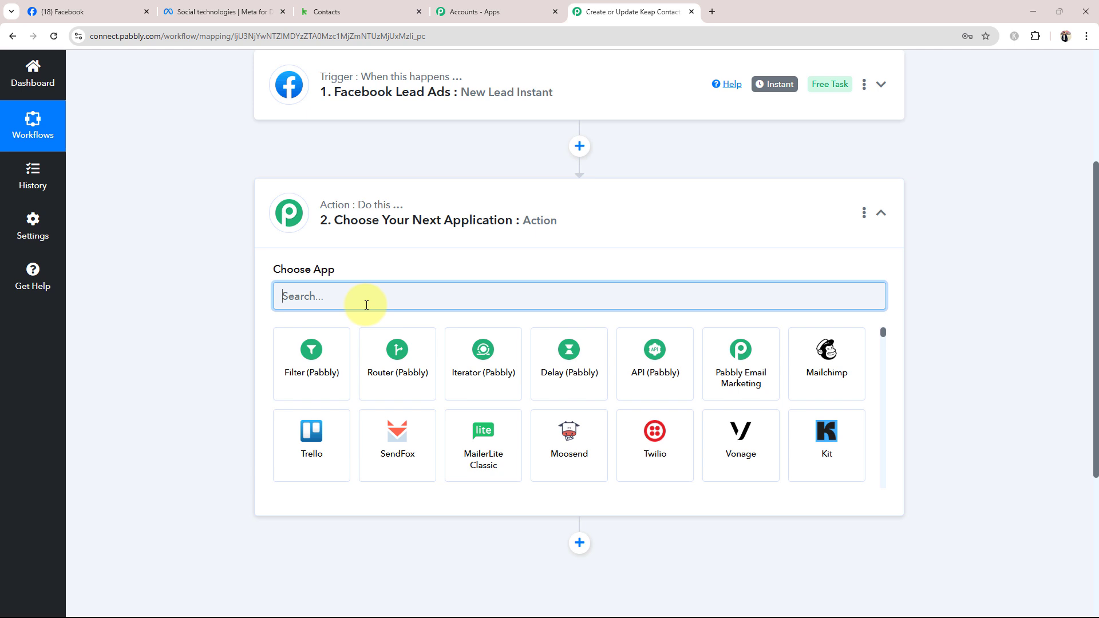
{"action": "type", "text": "Keap"}
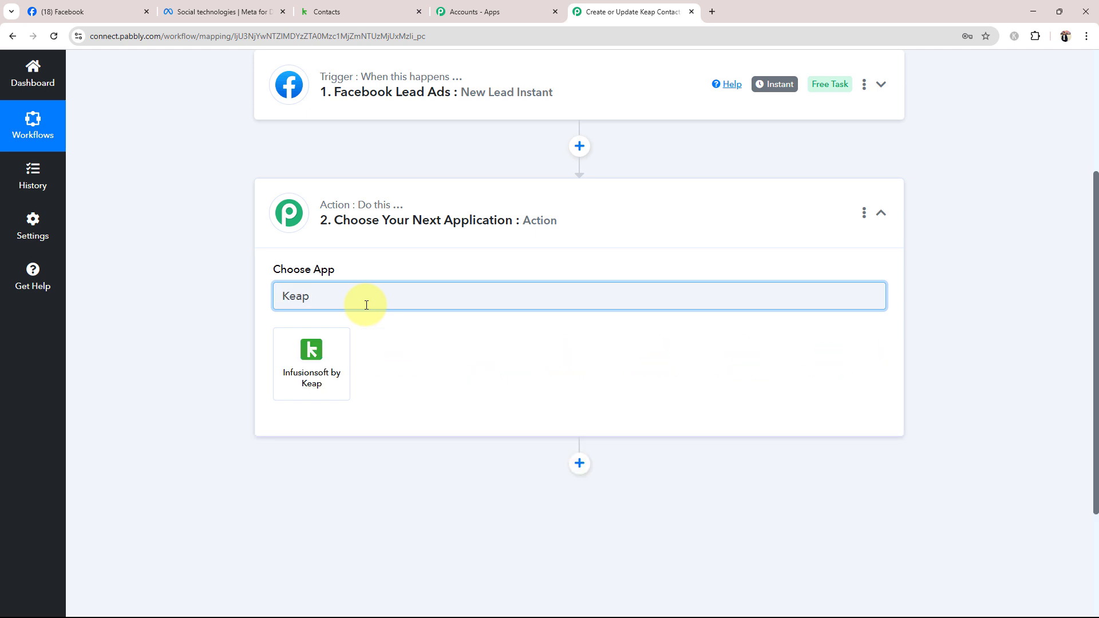
{"action": "left_click", "coordinate": [343, 366]}
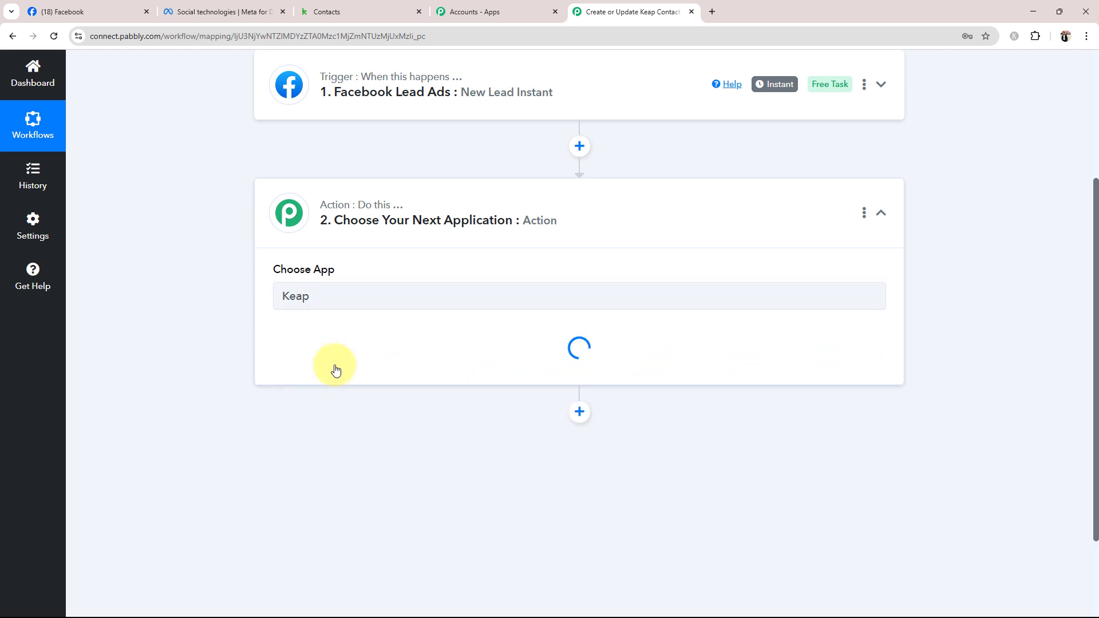
{"action": "left_click", "coordinate": [310, 351]}
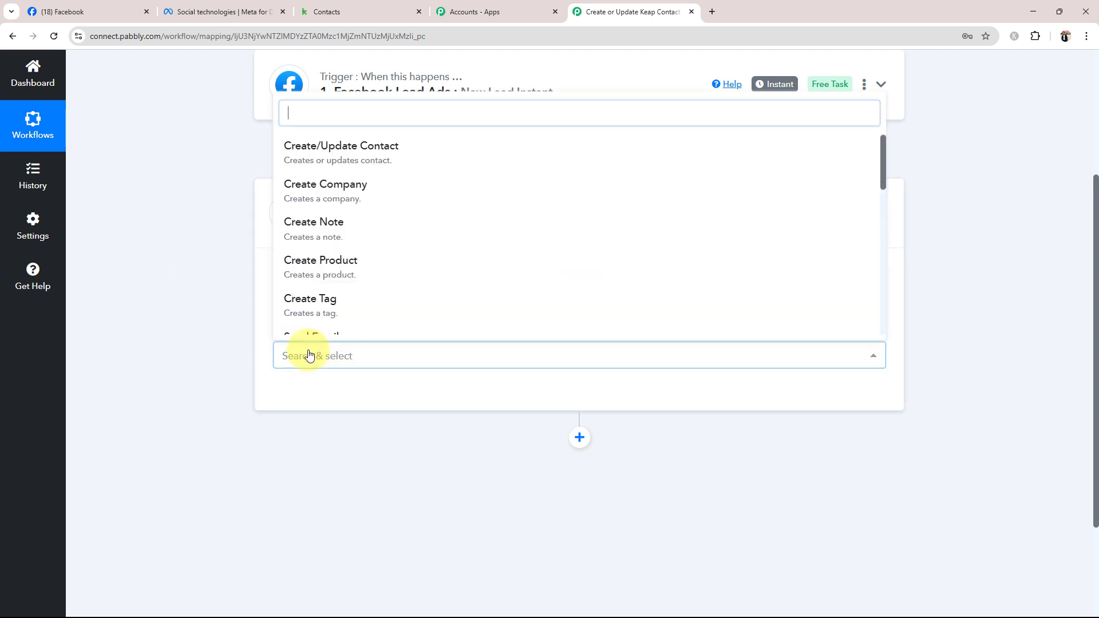
{"action": "left_click", "coordinate": [303, 152]}
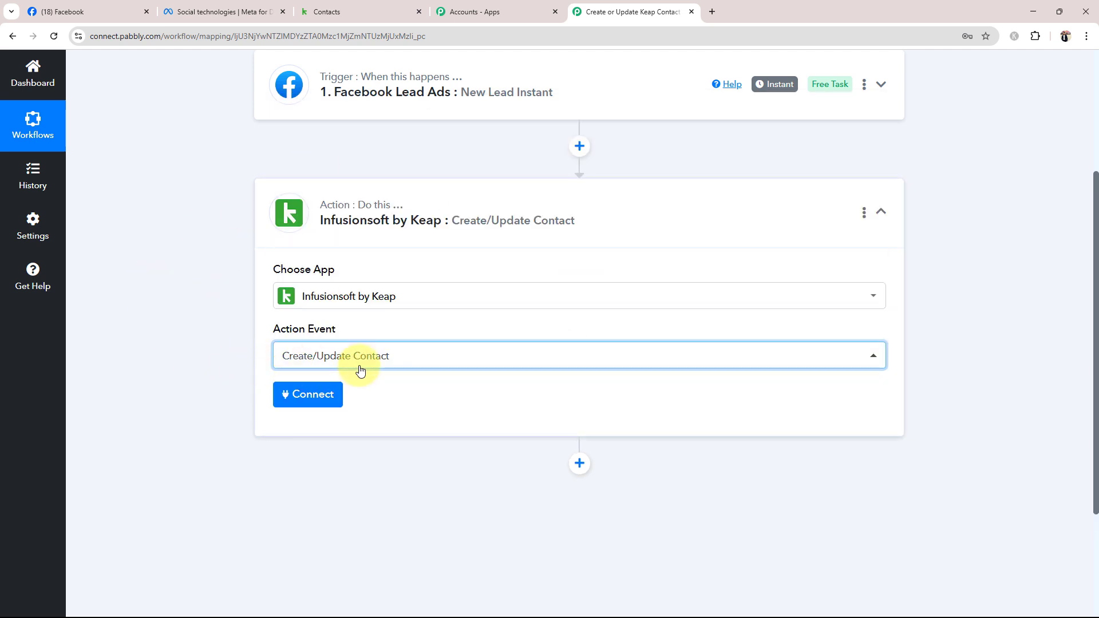
{"action": "scroll", "coordinate": [415, 485], "scroll_direction": "up", "scroll_amount": 5}
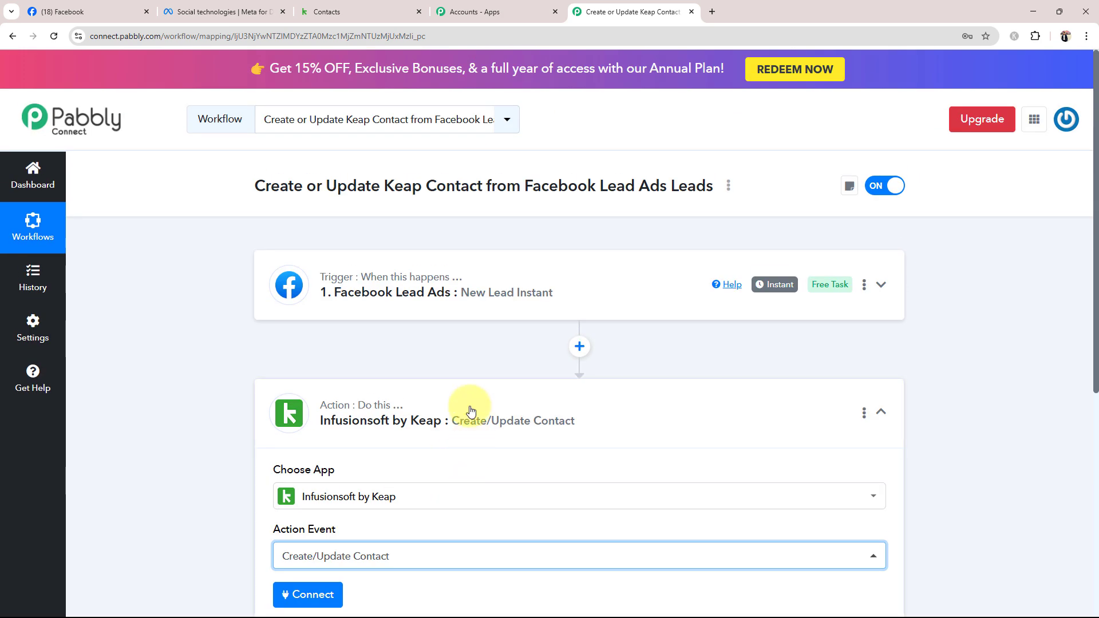
{"action": "left_click", "coordinate": [327, 421]}
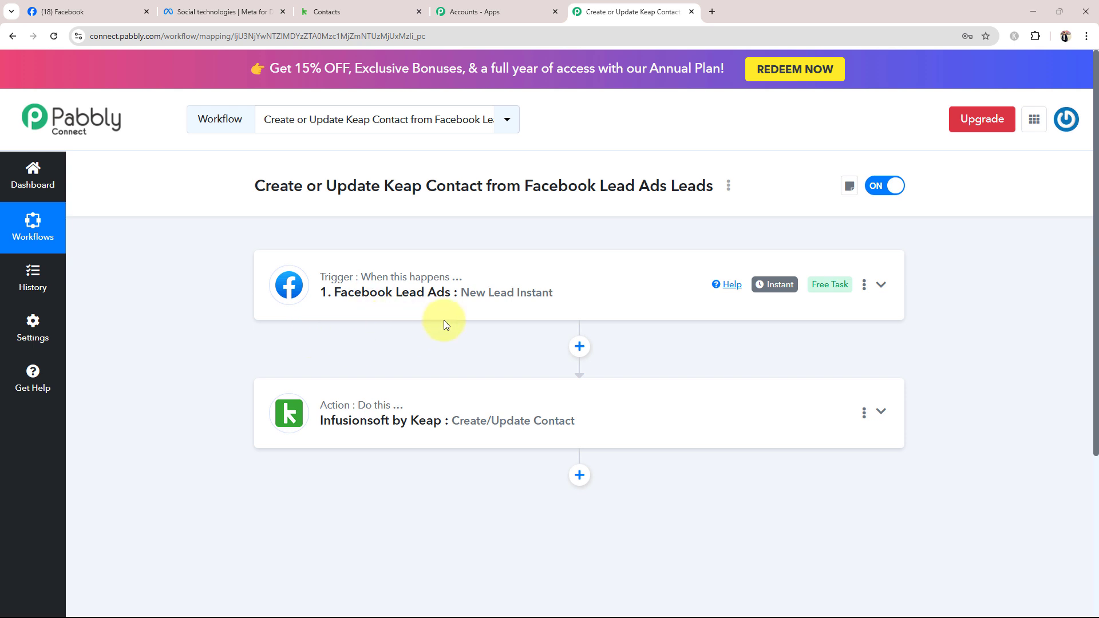
- Add a new Facebook Lead Ads connection in the workflow's trigger and authorise it with the already logged-in Facebook account
{"action": "left_click", "coordinate": [407, 305]}
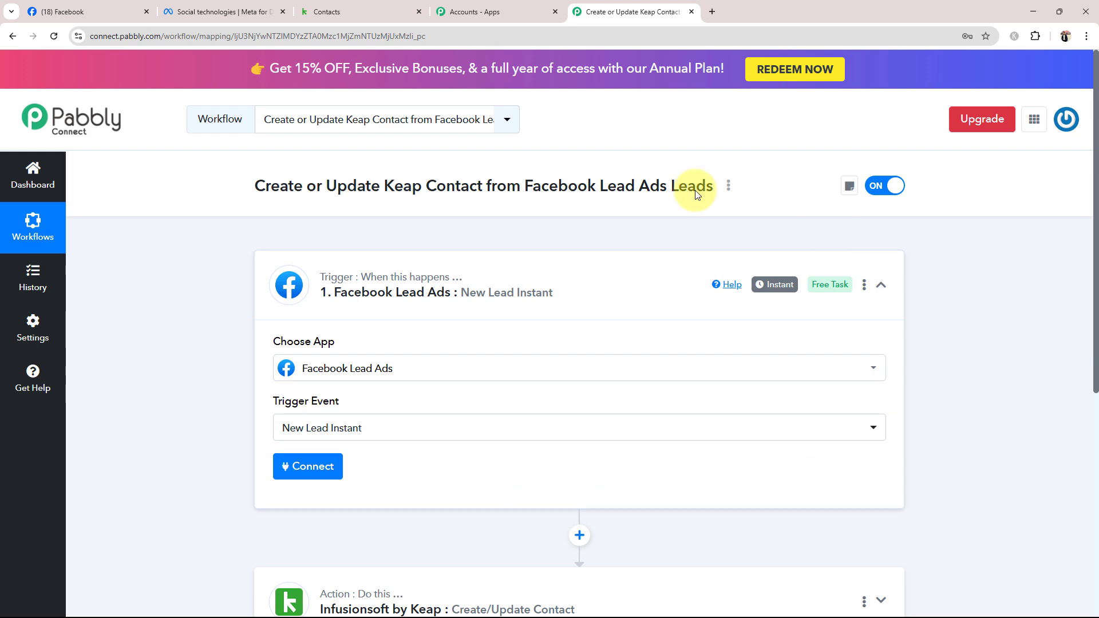
{"action": "left_click", "coordinate": [335, 474]}
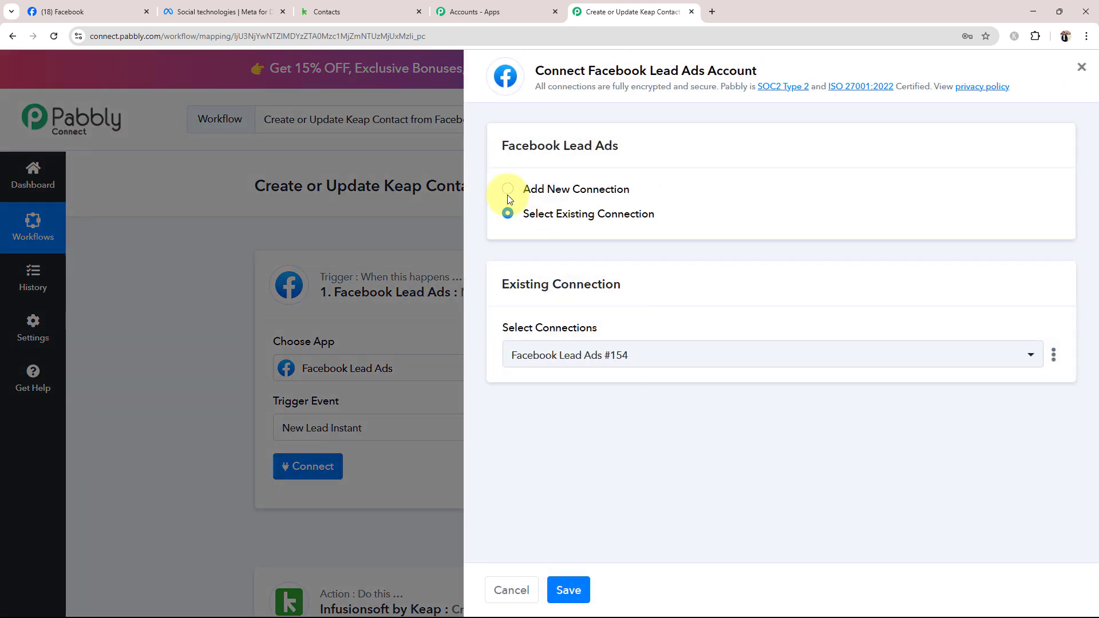
{"action": "left_click", "coordinate": [508, 190]}
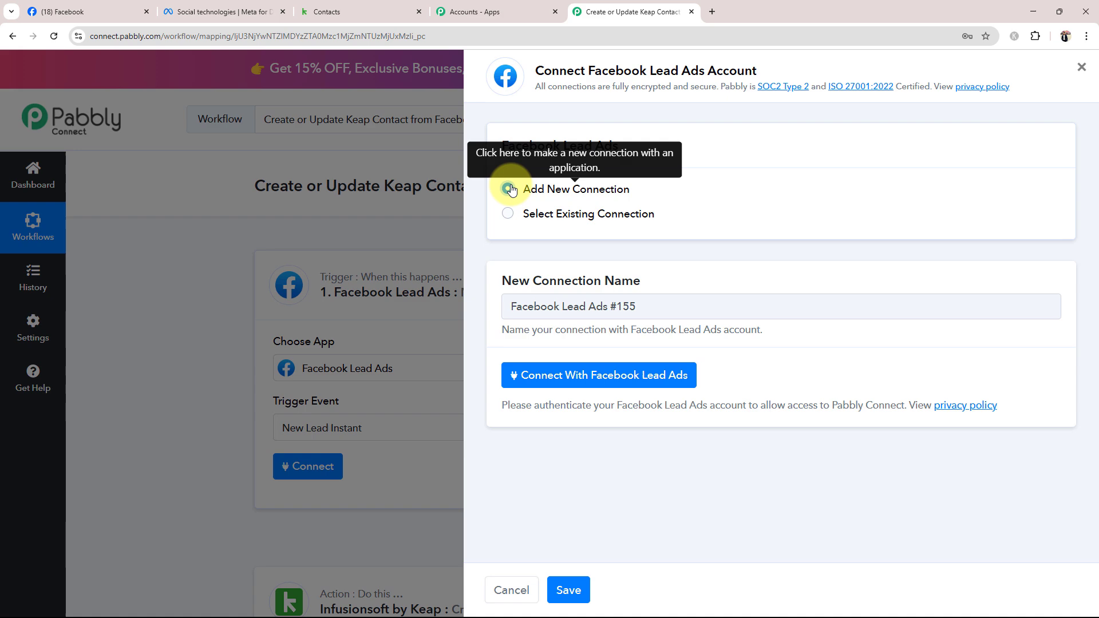
{"action": "left_click", "coordinate": [532, 375]}
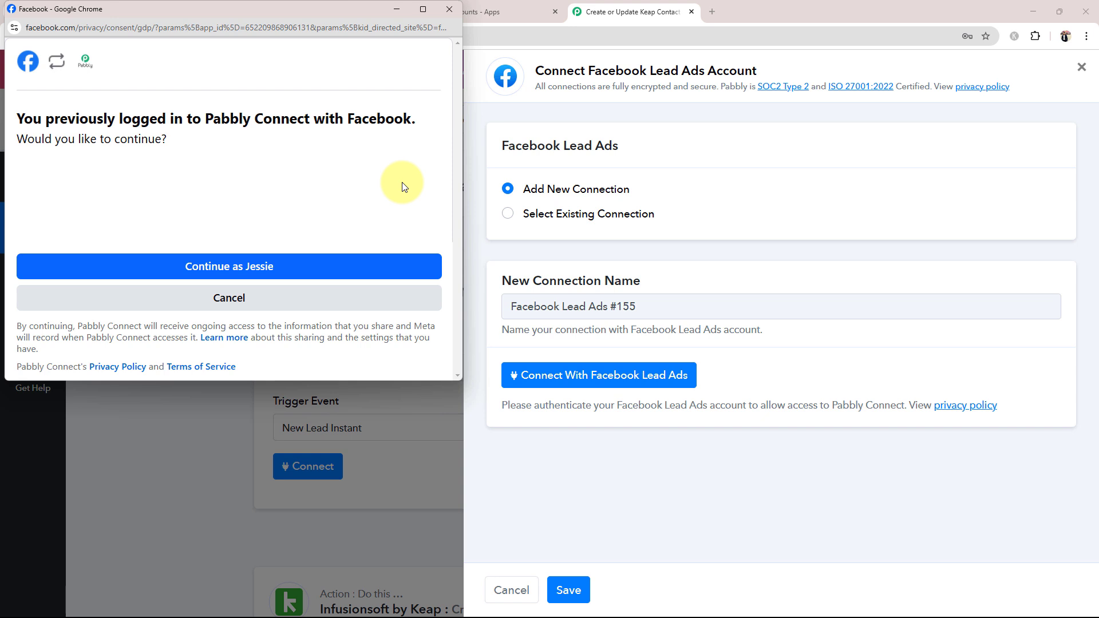
{"action": "left_click", "coordinate": [216, 266]}
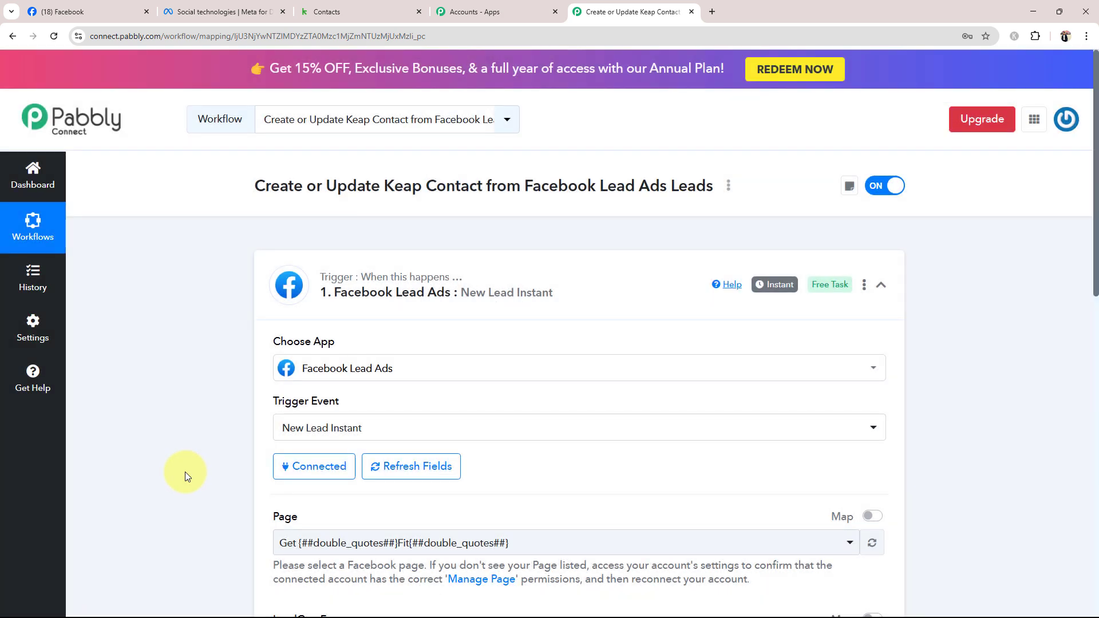
- Check the Facebook page's name on Facebook, then set the trigger's page to Prime Properties in the Pabbly Connect workflow
{"action": "scroll", "coordinate": [189, 473], "scroll_direction": "down", "scroll_amount": 3}
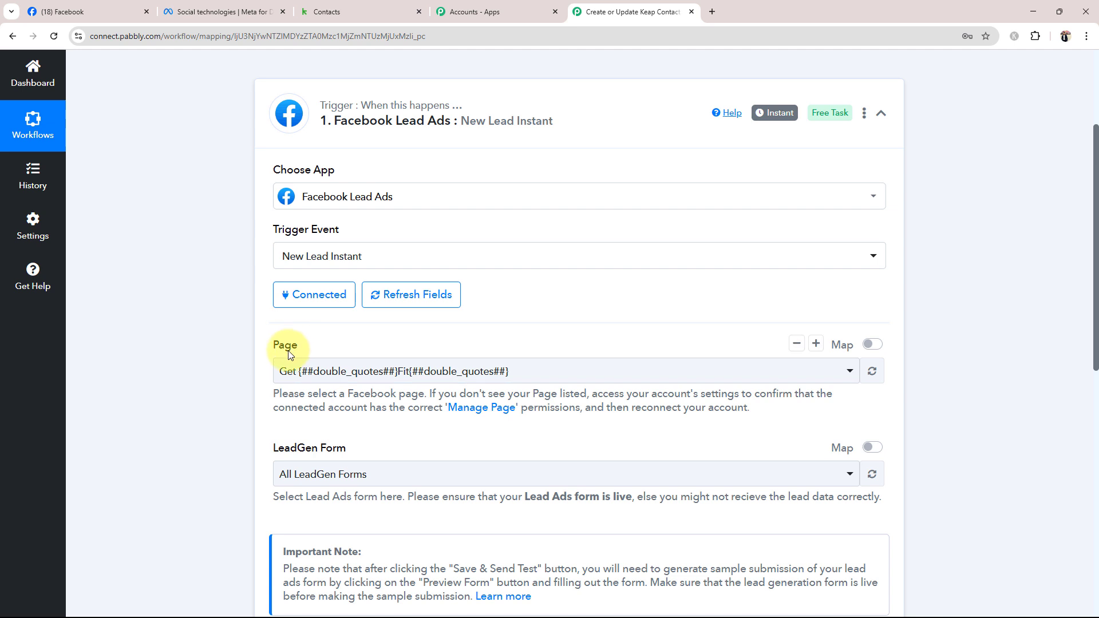
{"action": "scroll", "coordinate": [293, 447], "scroll_direction": "down", "scroll_amount": 2}
{"action": "scroll", "coordinate": [314, 504], "scroll_direction": "up", "scroll_amount": 2}
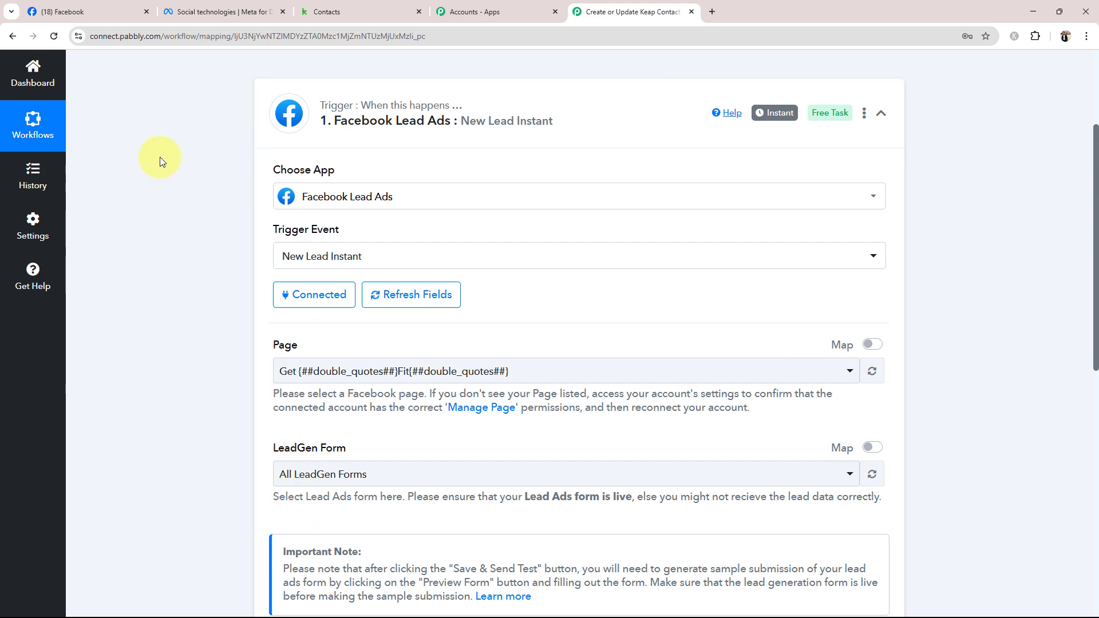
{"action": "left_click", "coordinate": [49, 6]}
{"action": "left_click", "coordinate": [498, 479]}
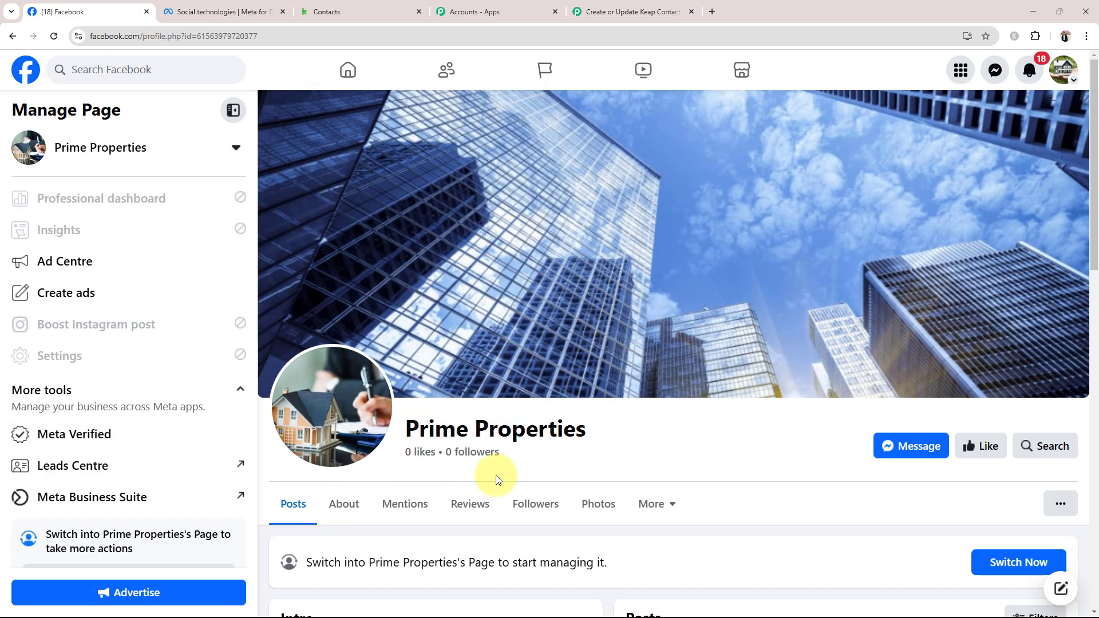
{"action": "left_click", "coordinate": [630, 11]}
{"action": "left_click", "coordinate": [351, 372]}
{"action": "left_click", "coordinate": [338, 246]}
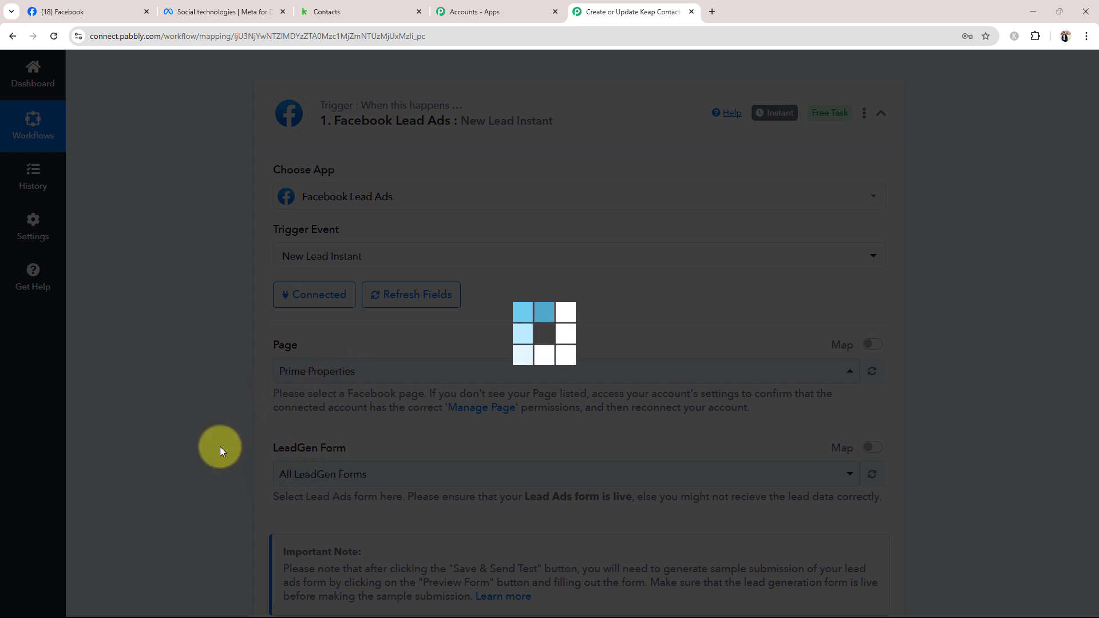
- Review the available lead forms for Prime Properties and set the trigger's LeadGen form to Lead Form New
{"action": "scroll", "coordinate": [210, 444], "scroll_direction": "down", "scroll_amount": 3}
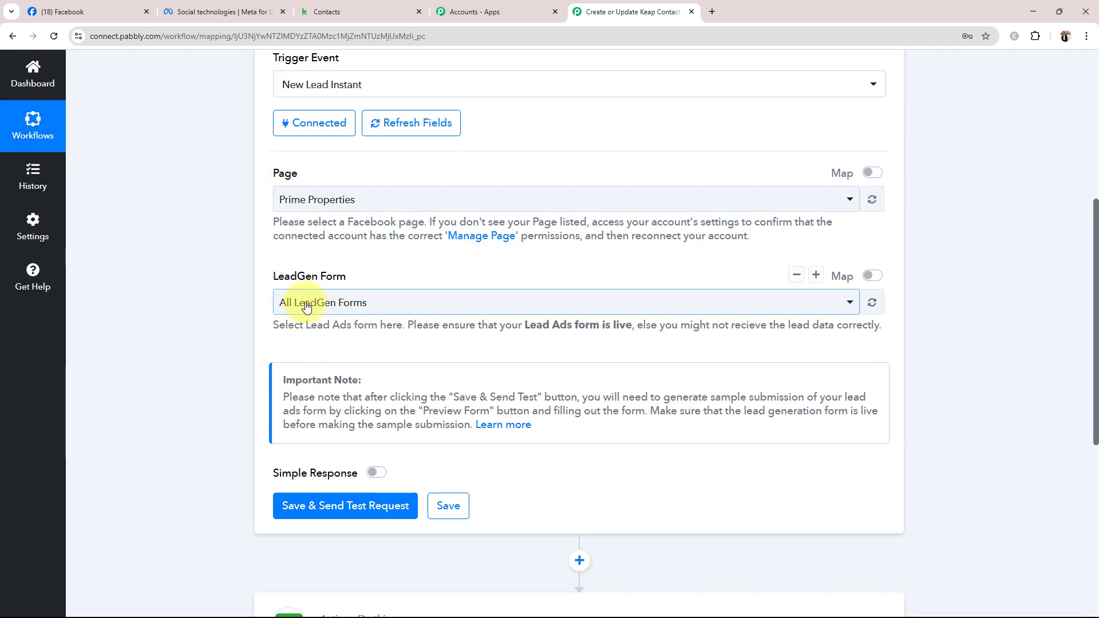
{"action": "left_click", "coordinate": [320, 303]}
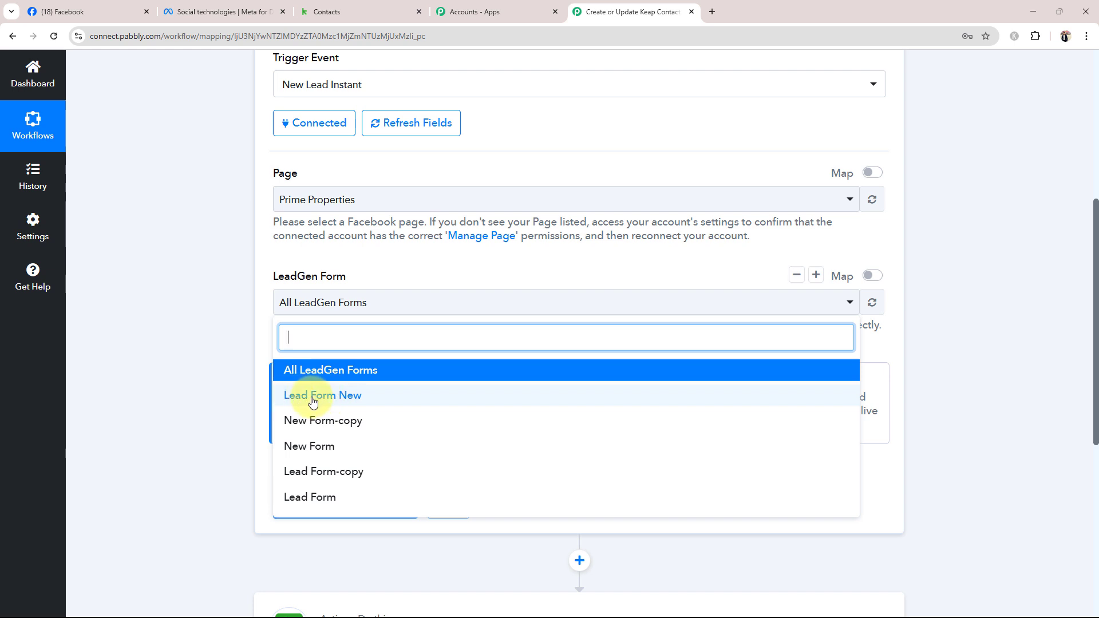
{"action": "left_click", "coordinate": [86, 11]}
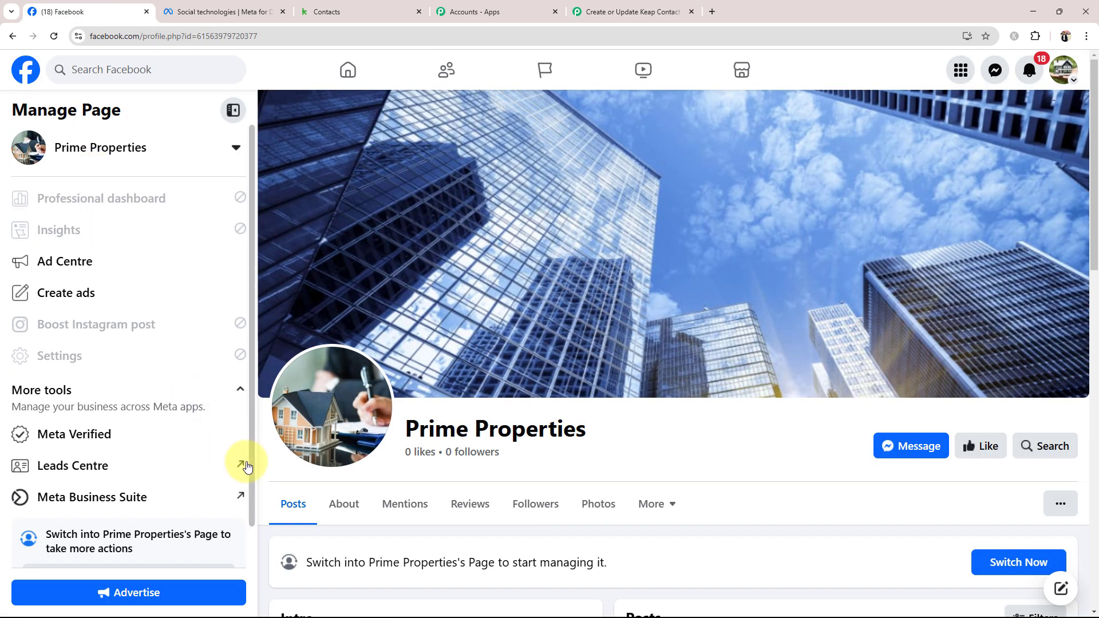
{"action": "left_click", "coordinate": [627, 11]}
{"action": "left_click", "coordinate": [196, 434]}
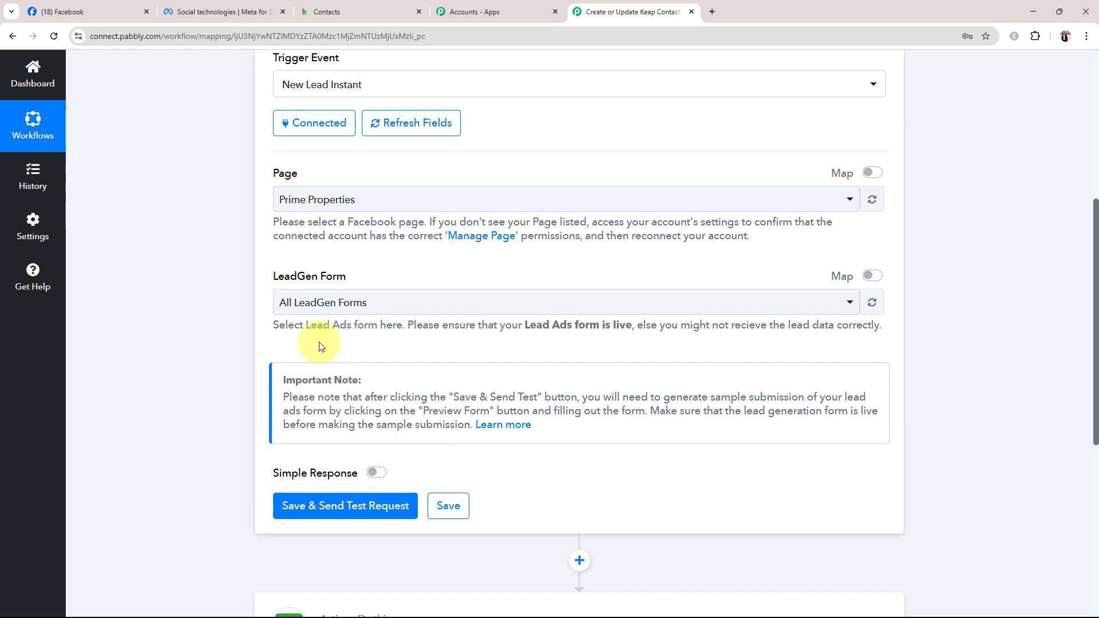
{"action": "left_click", "coordinate": [307, 310]}
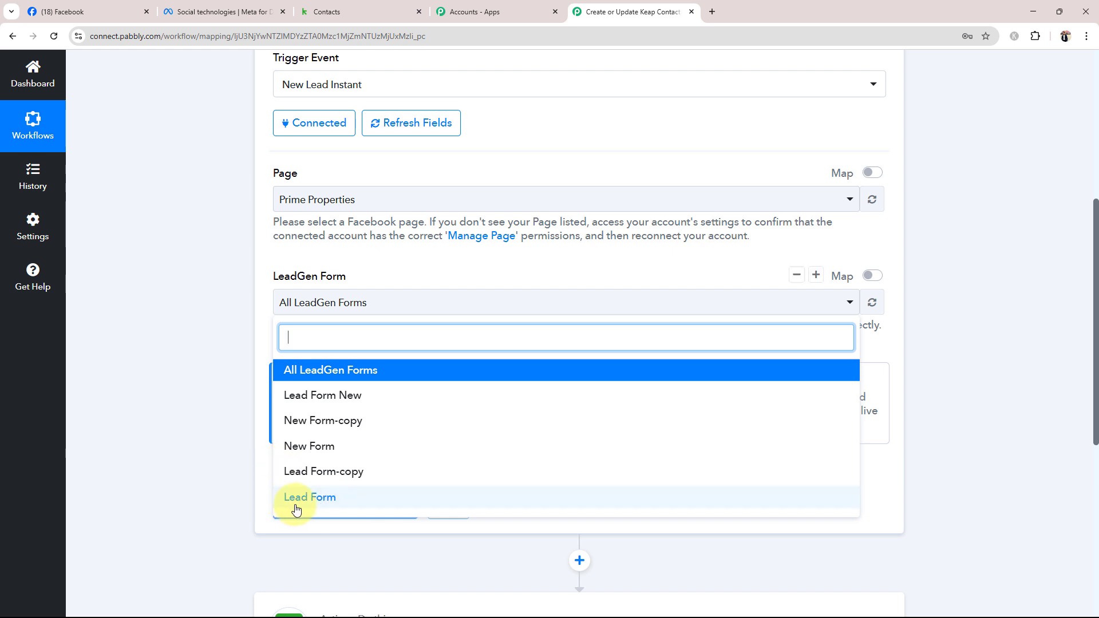
{"action": "left_click", "coordinate": [243, 463]}
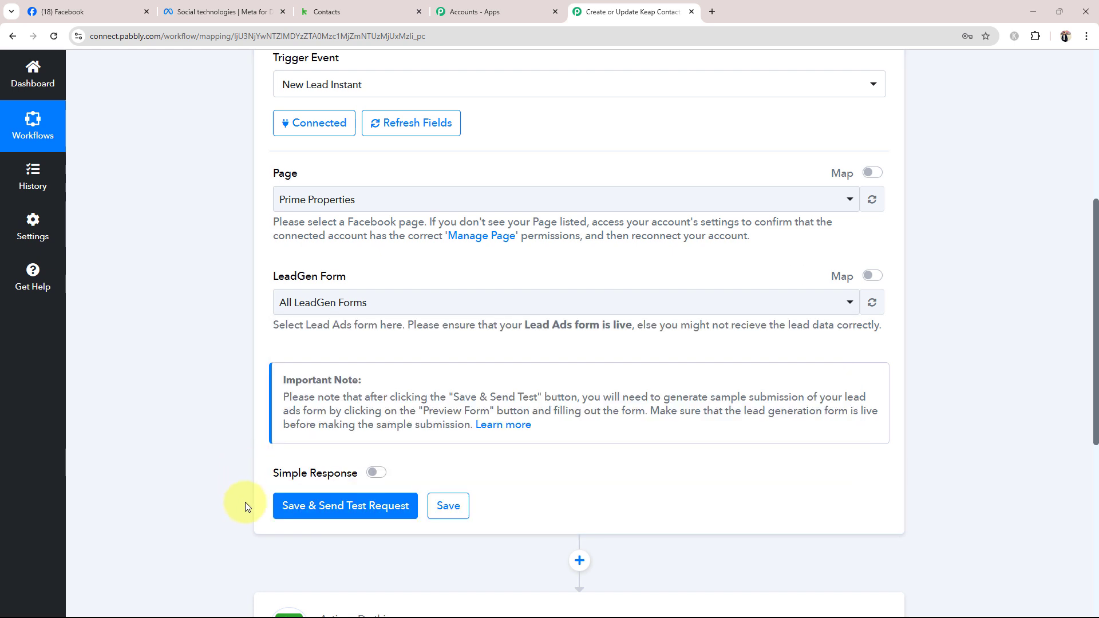
{"action": "left_click", "coordinate": [314, 312]}
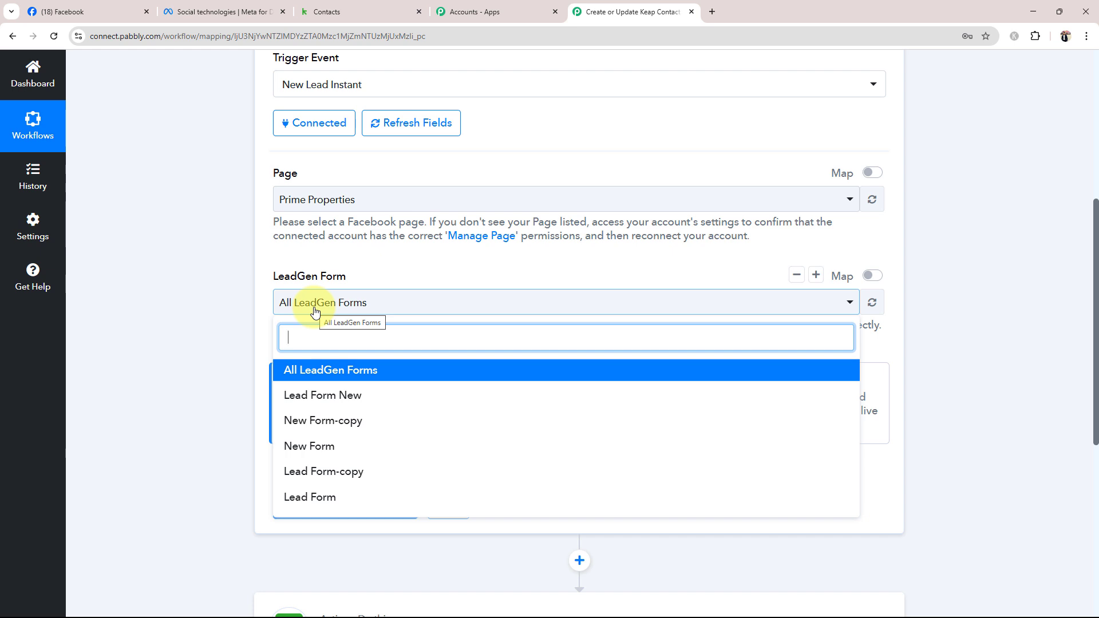
{"action": "left_click", "coordinate": [298, 395]}
{"action": "left_click", "coordinate": [208, 339]}
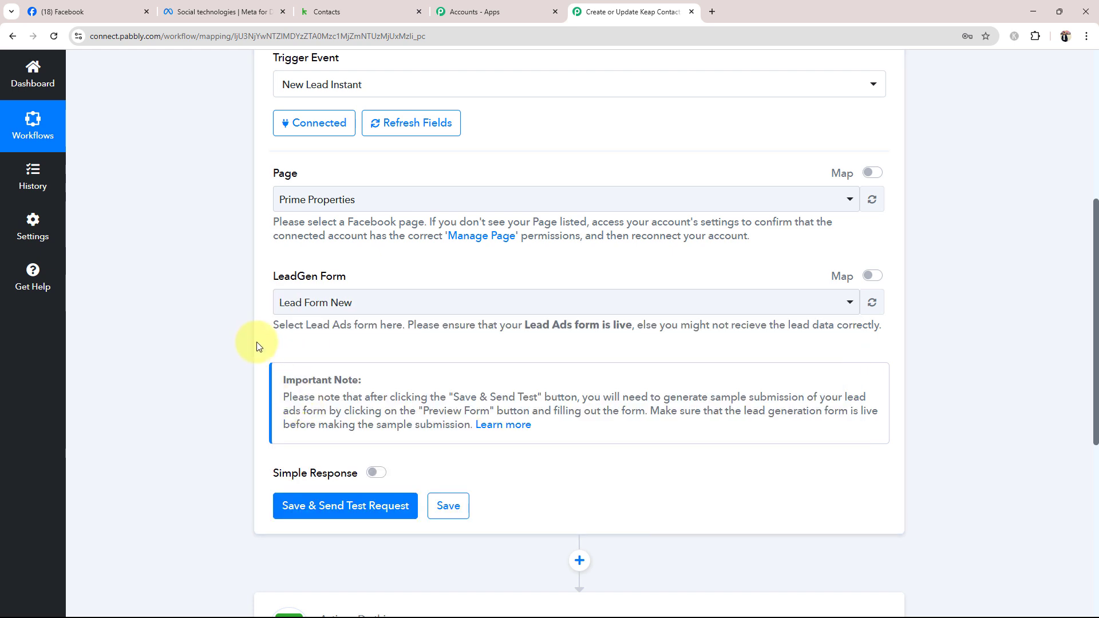
- Save the trigger and send its test request, then read the note about making a test submission
{"action": "left_click", "coordinate": [306, 511]}
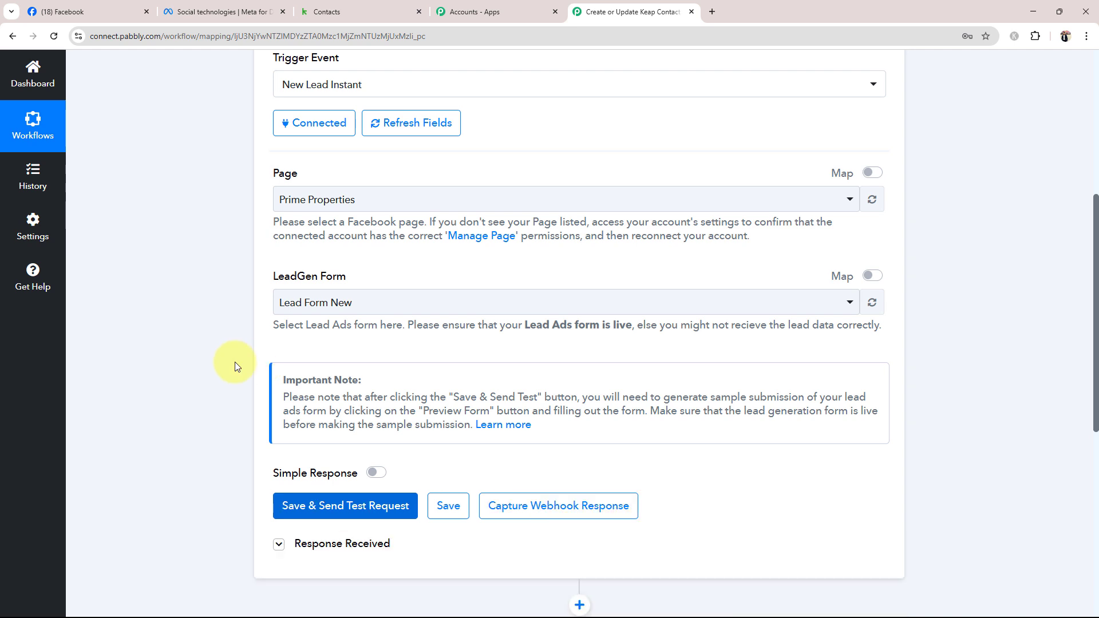
{"action": "scroll", "coordinate": [229, 368], "scroll_direction": "down", "scroll_amount": 1}
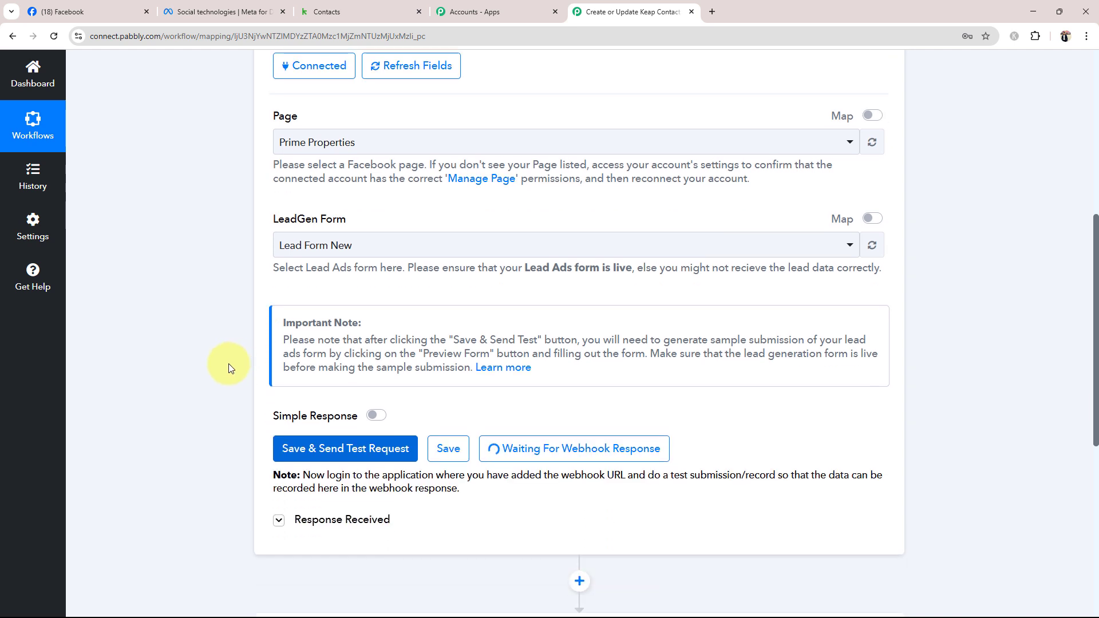
{"action": "scroll", "coordinate": [596, 461], "scroll_direction": "up", "scroll_amount": 1}
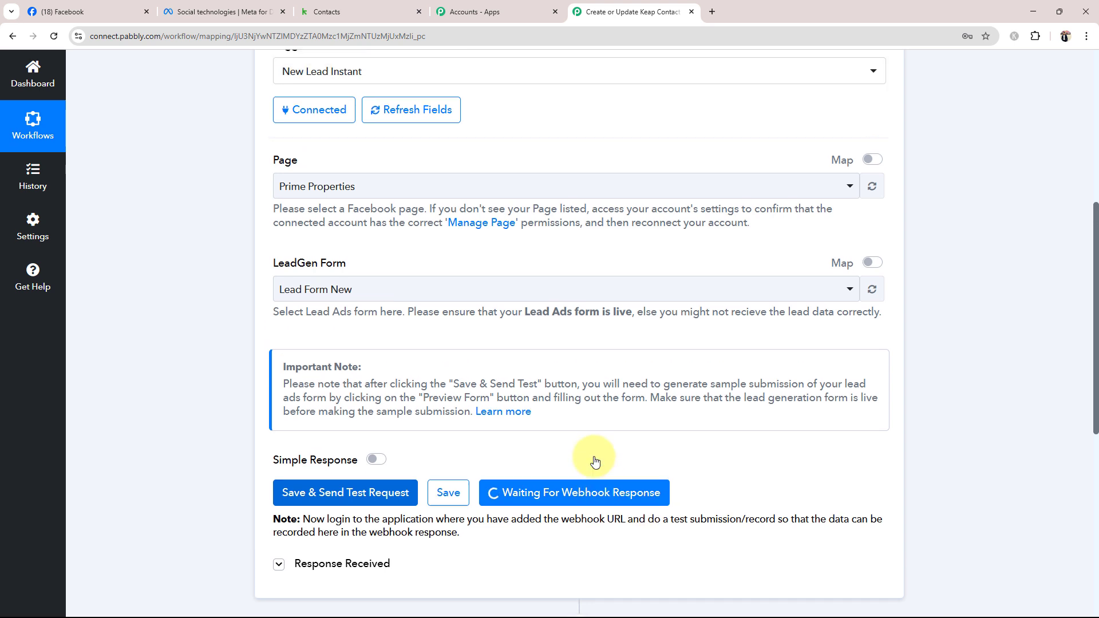
{"action": "left_click_drag", "start_coordinate": [328, 532], "coordinate": [436, 530]}
{"action": "left_click", "coordinate": [542, 552]}
{"action": "left_click_drag", "start_coordinate": [672, 531], "coordinate": [772, 530]}
{"action": "left_click", "coordinate": [768, 512]}
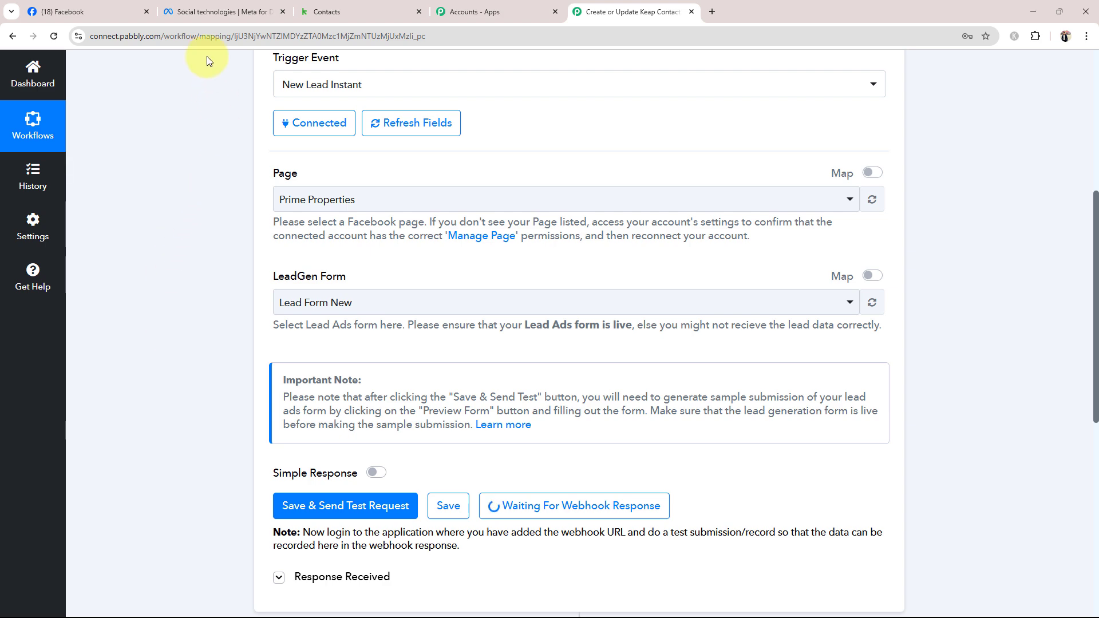
- Switch to Meta for Developers and open the Lead Ads RTU Debug Tool from its developer tools
{"action": "left_click", "coordinate": [200, 5]}
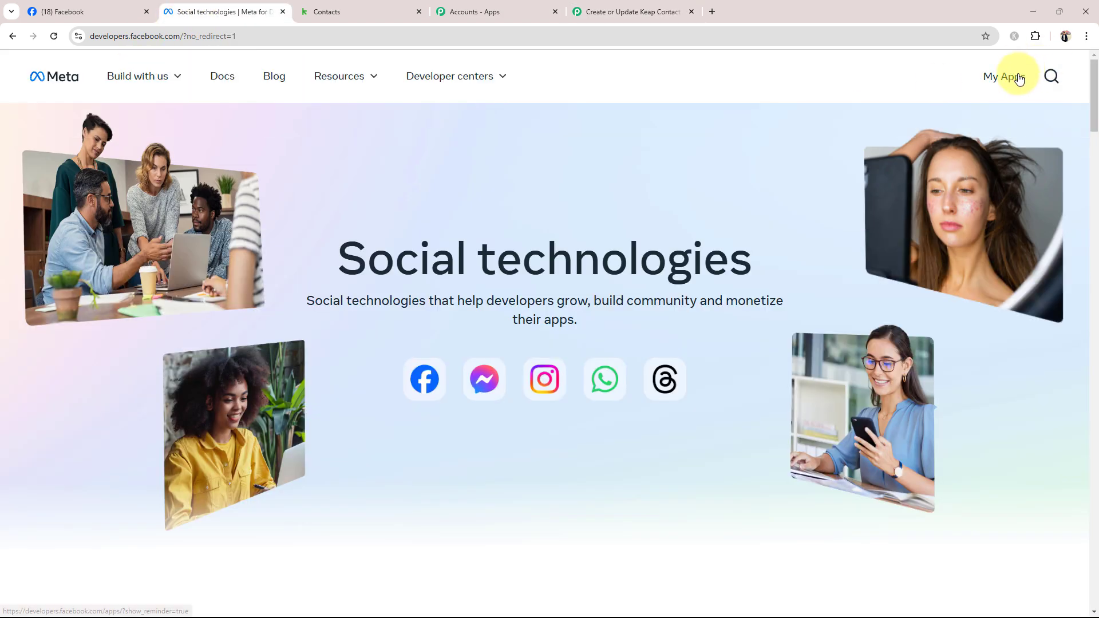
{"action": "left_click", "coordinate": [1018, 78]}
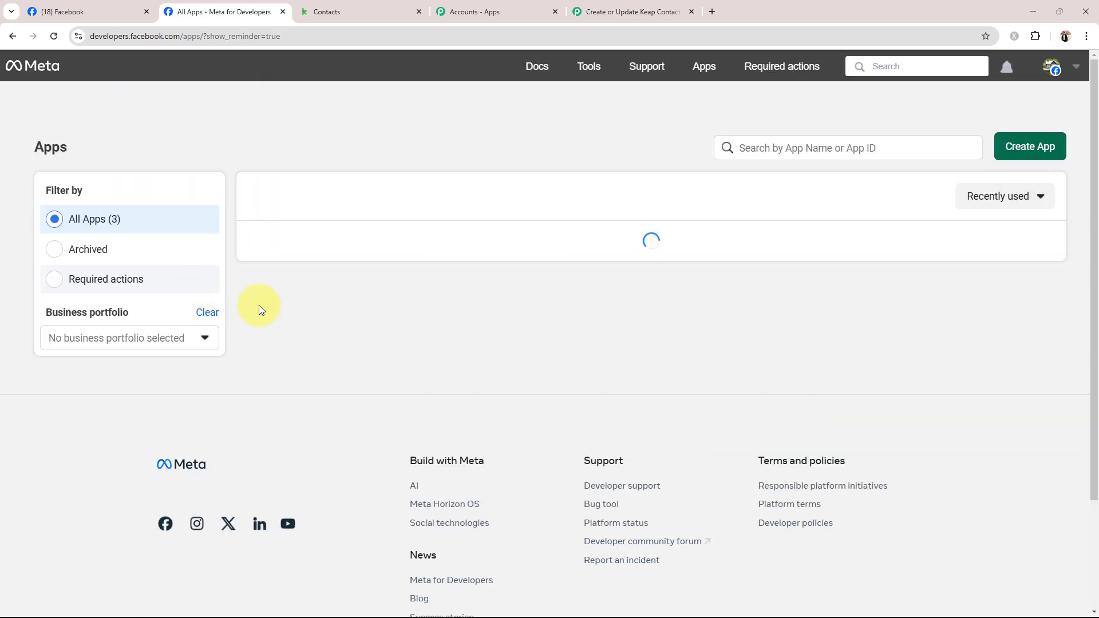
{"action": "mouse_move", "coordinate": [592, 69]}
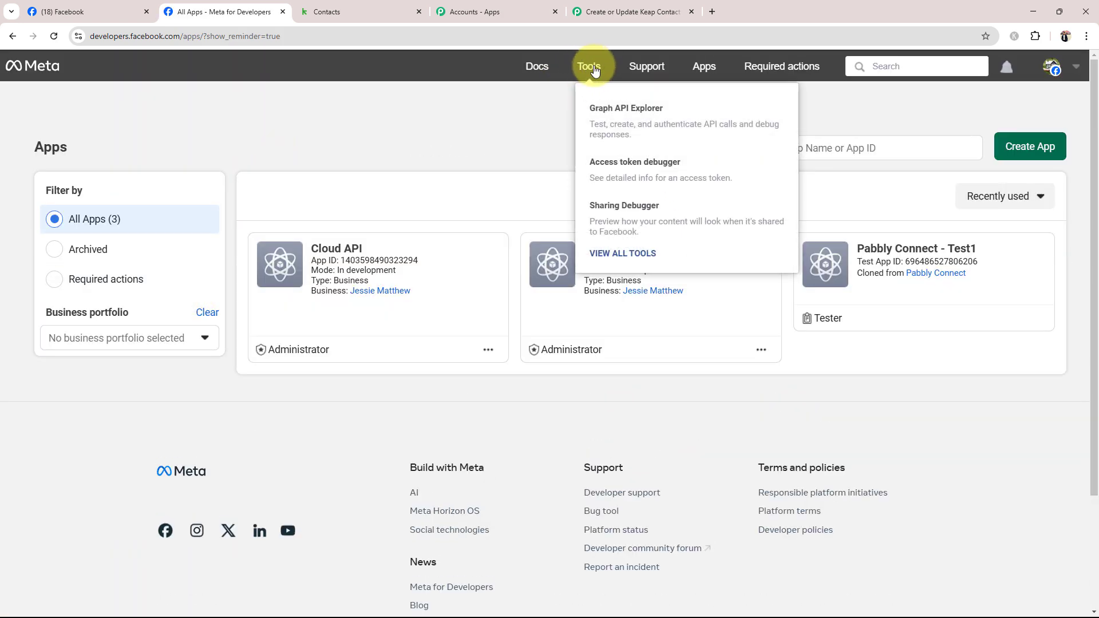
{"action": "left_click", "coordinate": [593, 69]}
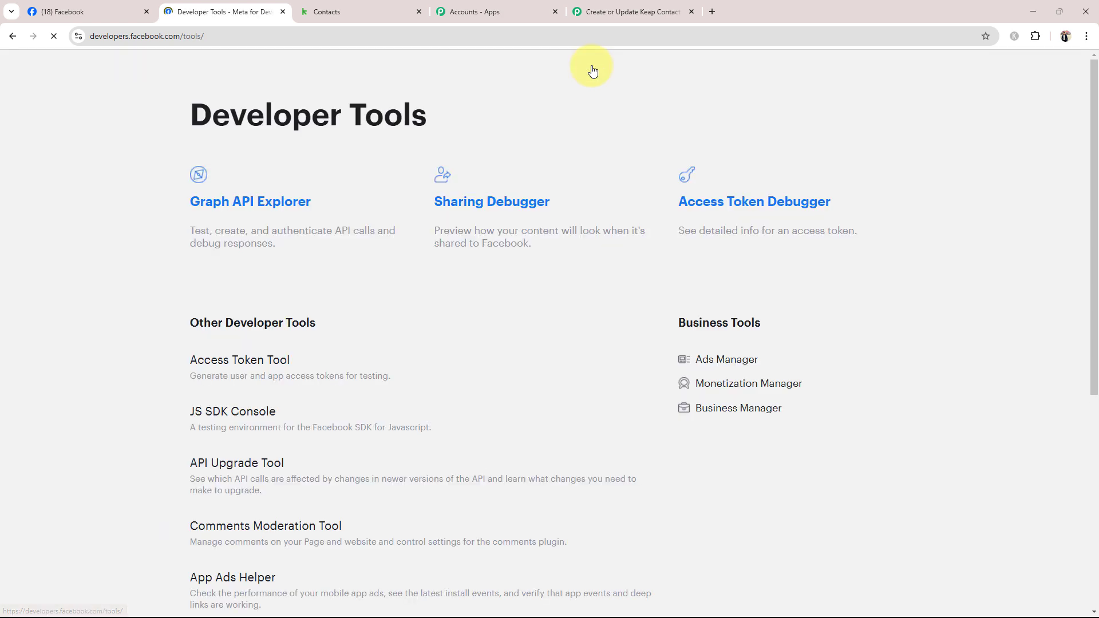
{"action": "scroll", "coordinate": [172, 389], "scroll_direction": "down", "scroll_amount": 4}
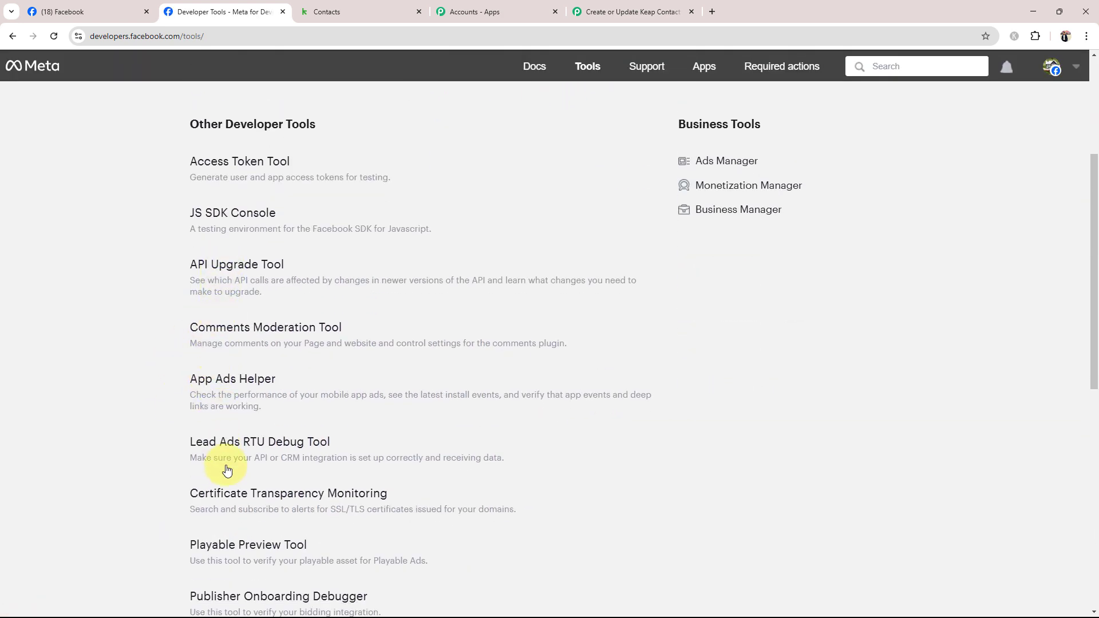
{"action": "left_click", "coordinate": [210, 447]}
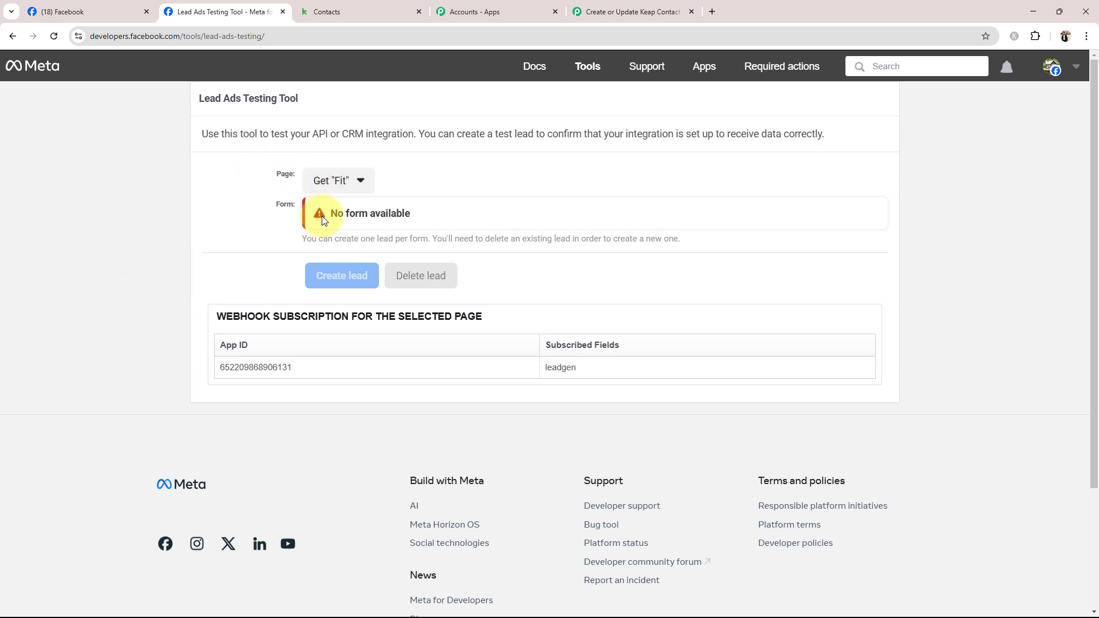
{"action": "left_click_drag", "start_coordinate": [202, 101], "coordinate": [298, 101]}
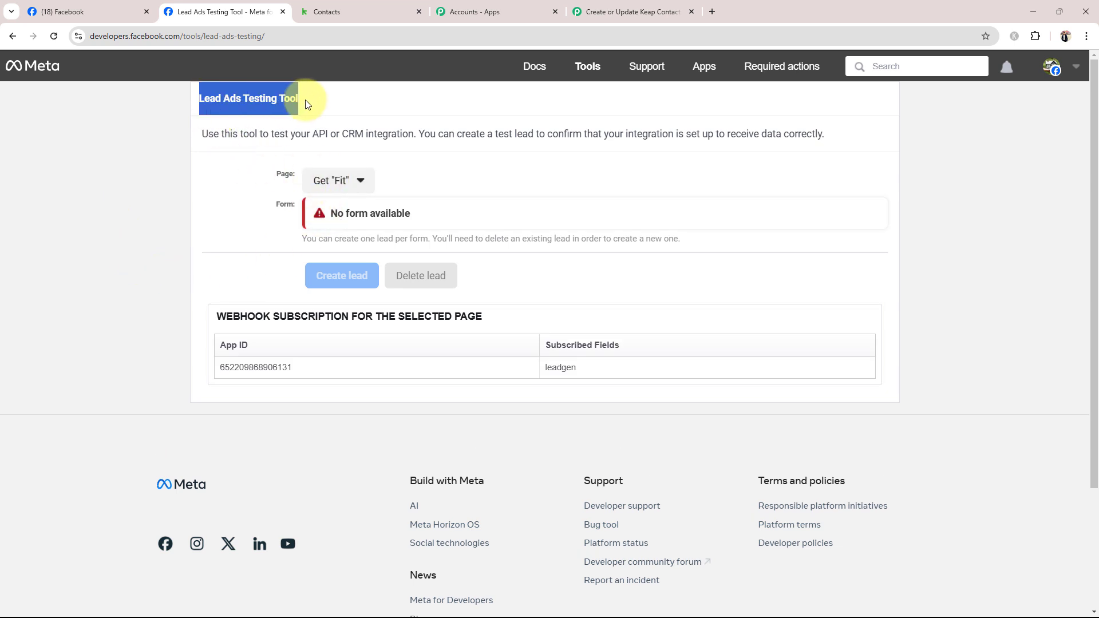
{"action": "left_click", "coordinate": [227, 260]}
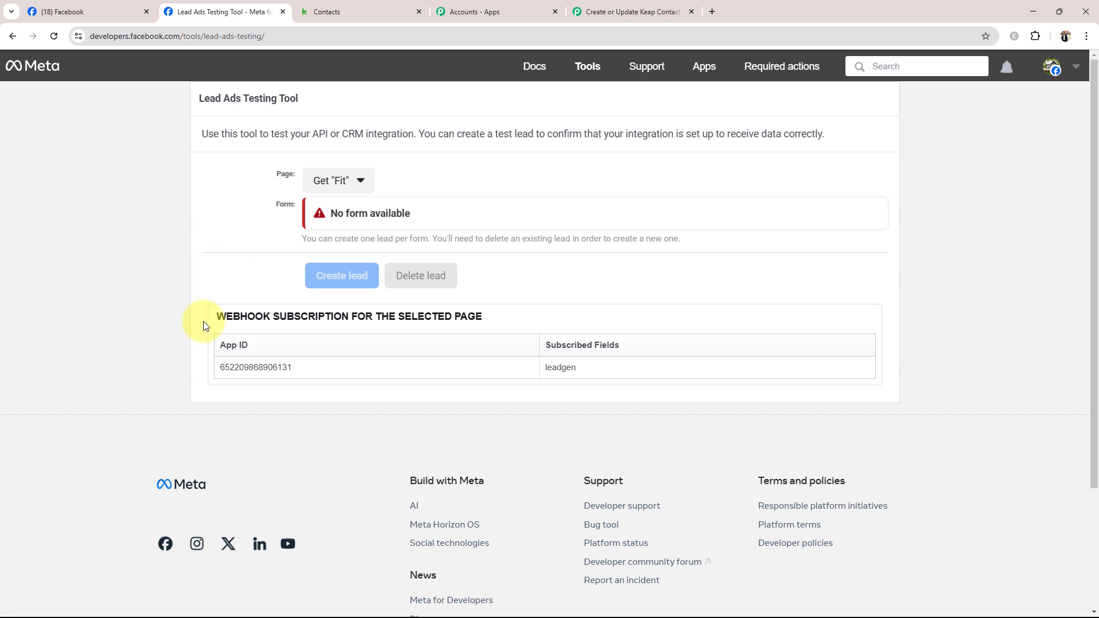
- Select the Prime Properties page with Lead Form New in the Lead Ads Testing Tool and check them against the Pabbly Connect trigger
{"action": "left_click", "coordinate": [331, 184]}
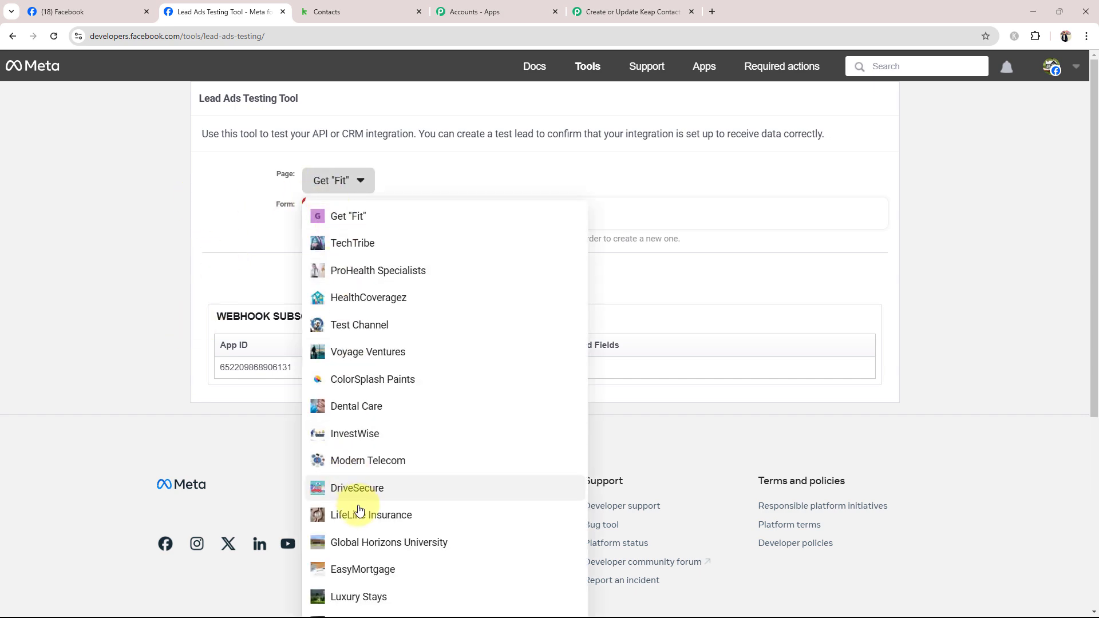
{"action": "scroll", "coordinate": [356, 511], "scroll_direction": "down", "scroll_amount": 2}
{"action": "left_click", "coordinate": [349, 563]}
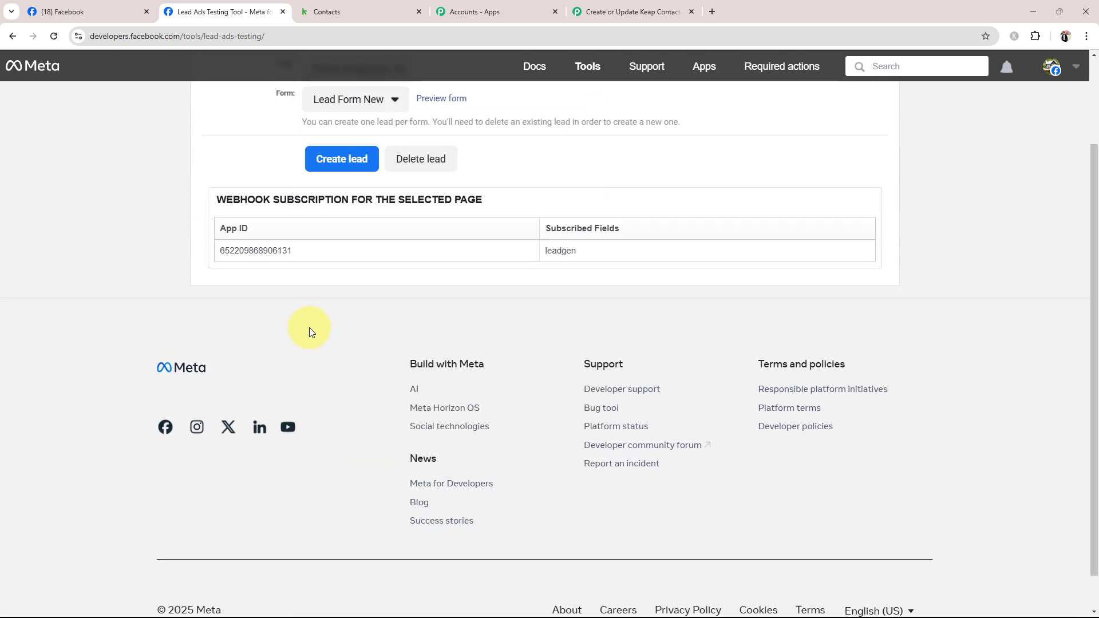
{"action": "scroll", "coordinate": [329, 270], "scroll_direction": "up", "scroll_amount": 2}
{"action": "left_click", "coordinate": [339, 211]}
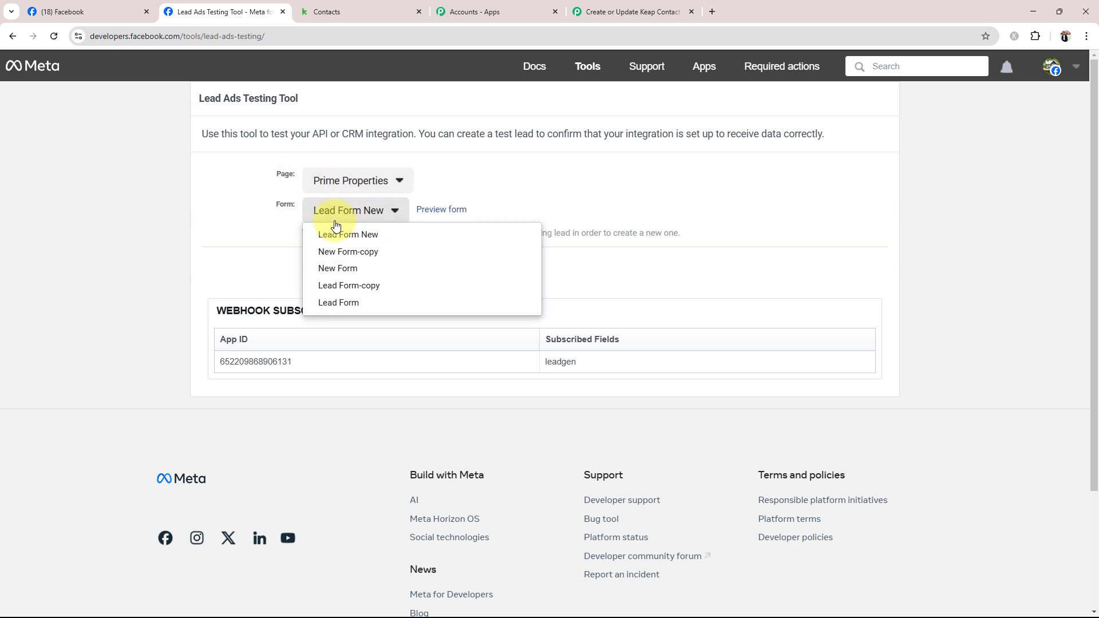
{"action": "left_click", "coordinate": [318, 218]}
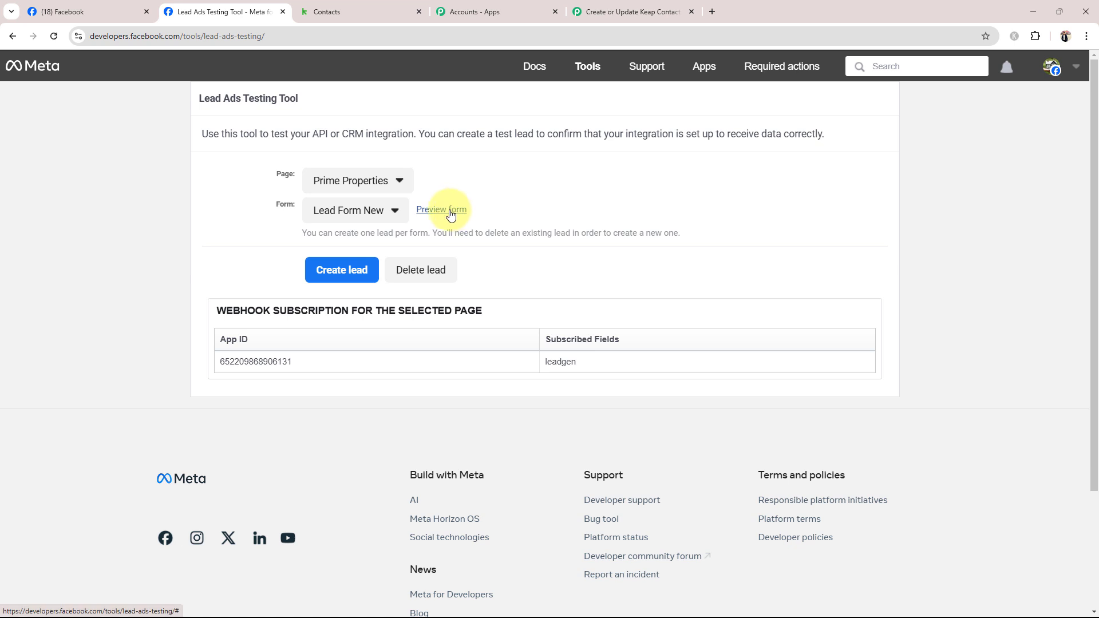
{"action": "left_click", "coordinate": [658, 12]}
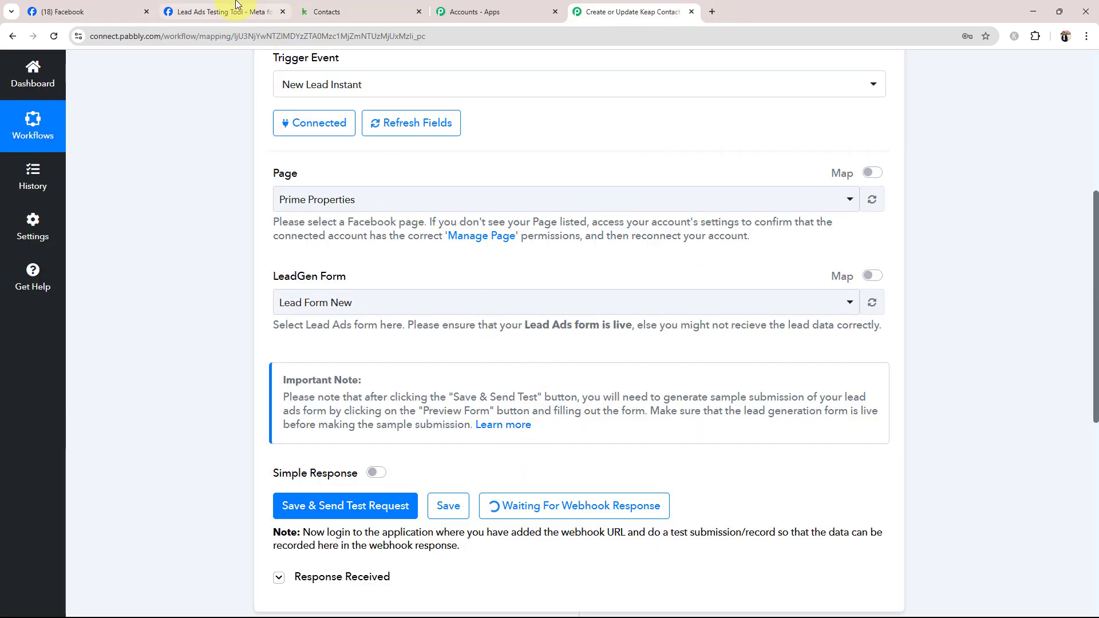
{"action": "left_click", "coordinate": [200, 12]}
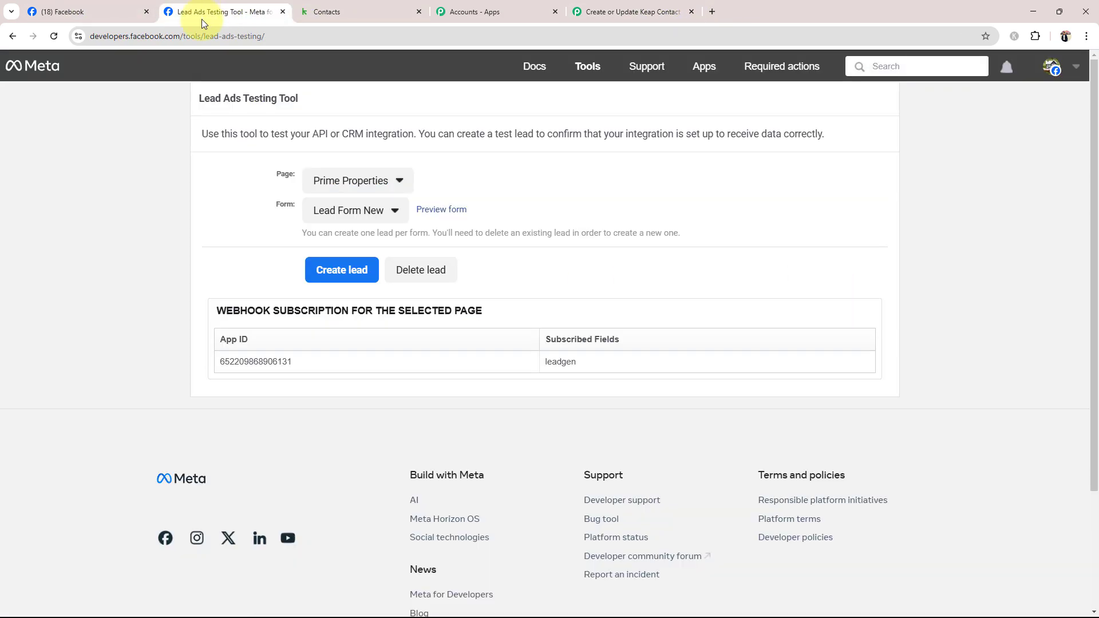
- Preview Lead Form New, review its questions, and set the type of property of interest to Rental Property
{"action": "left_click", "coordinate": [422, 212]}
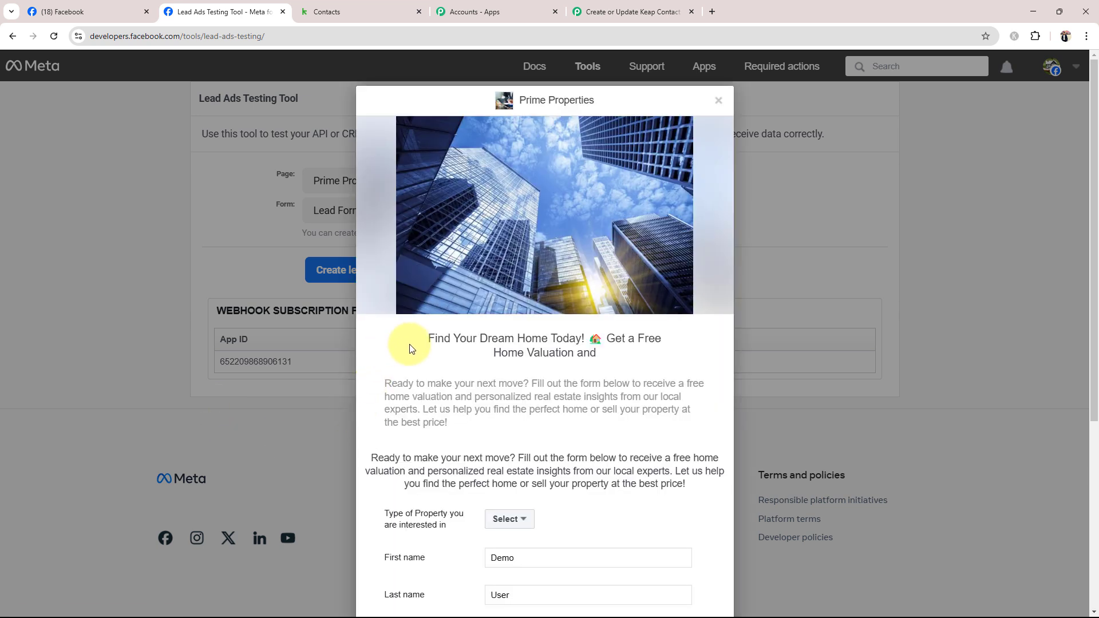
{"action": "scroll", "coordinate": [506, 382], "scroll_direction": "down", "scroll_amount": 2}
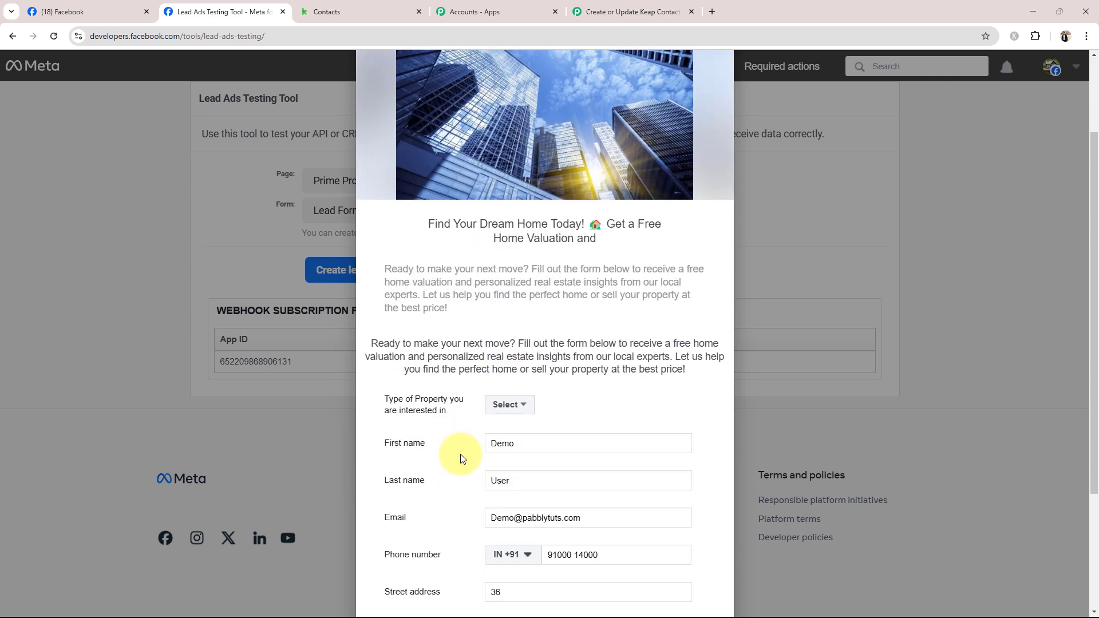
{"action": "scroll", "coordinate": [462, 458], "scroll_direction": "down", "scroll_amount": 1}
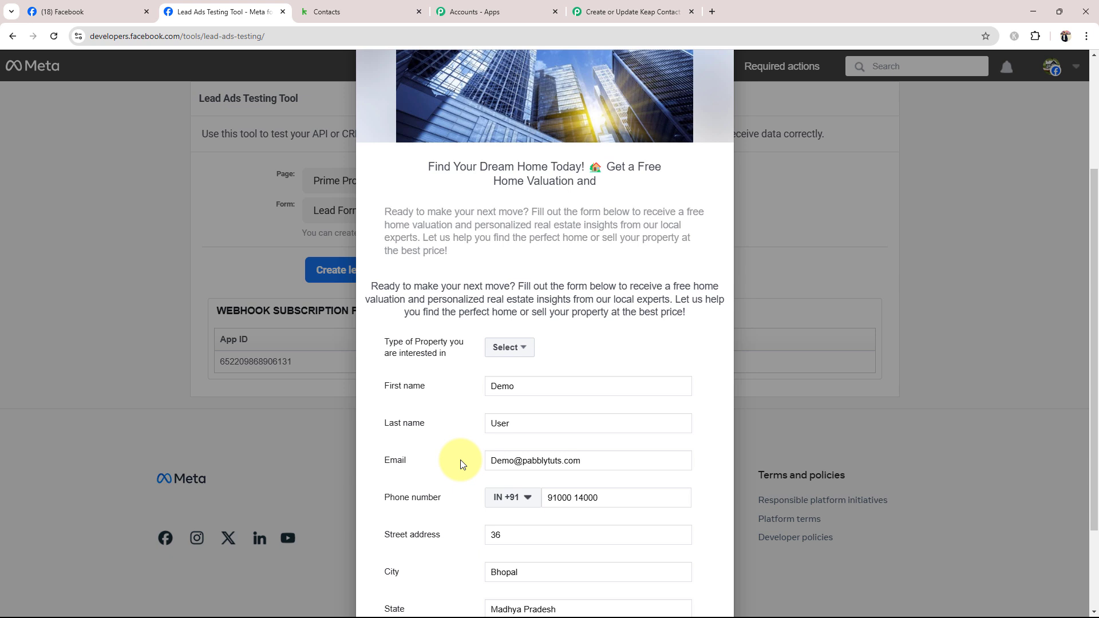
{"action": "scroll", "coordinate": [460, 460], "scroll_direction": "down", "scroll_amount": 2}
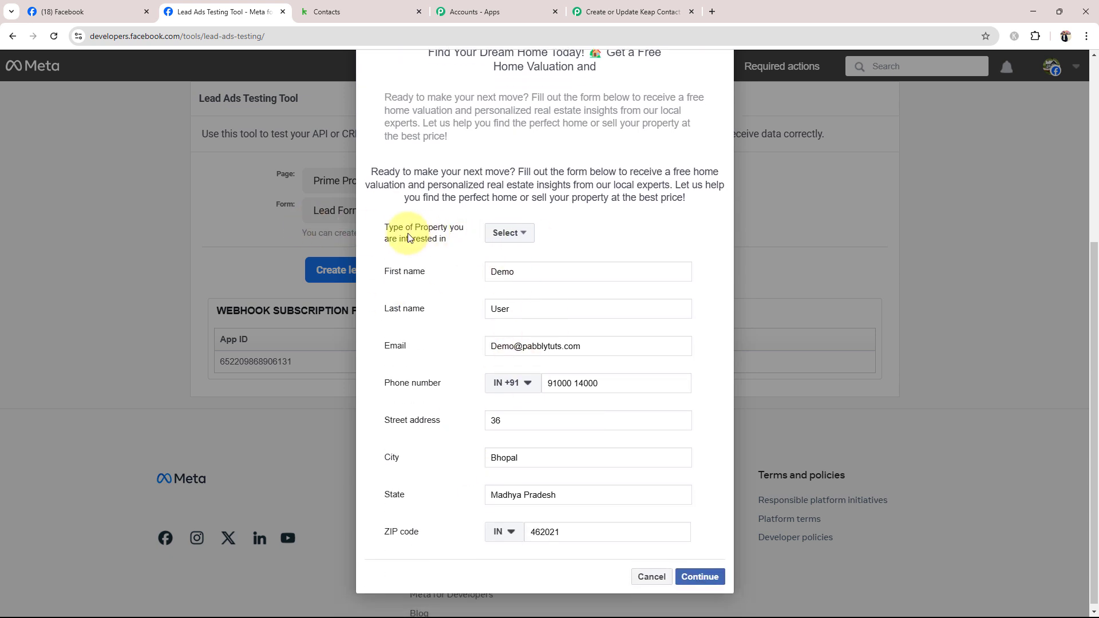
{"action": "left_click_drag", "start_coordinate": [384, 228], "coordinate": [427, 236]}
{"action": "left_click", "coordinate": [425, 248]}
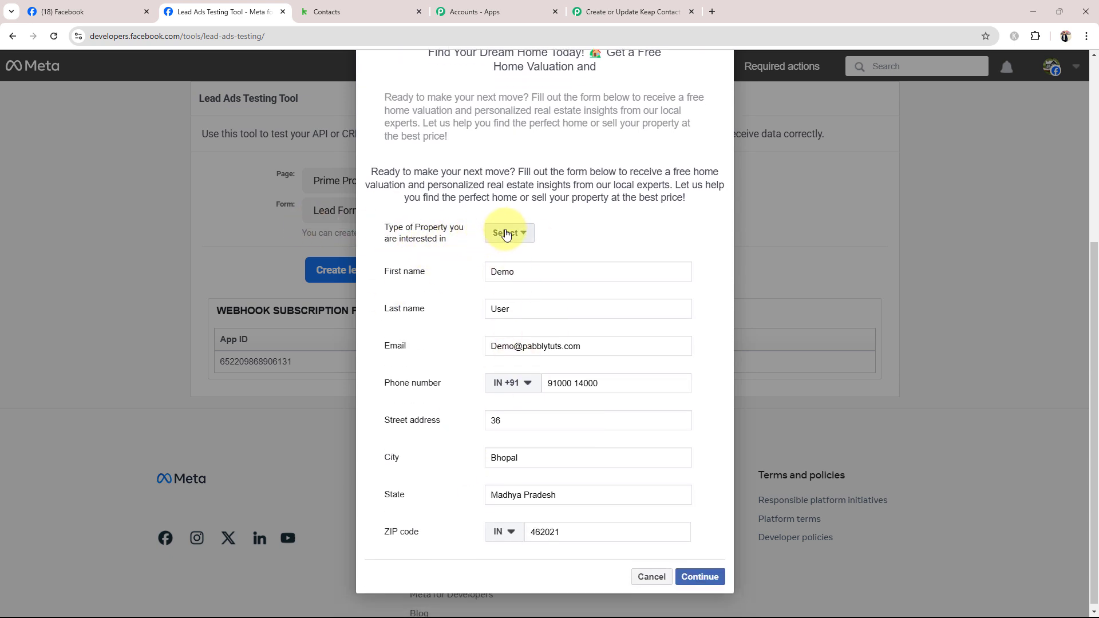
{"action": "left_click", "coordinate": [507, 233]}
{"action": "left_click", "coordinate": [517, 255]}
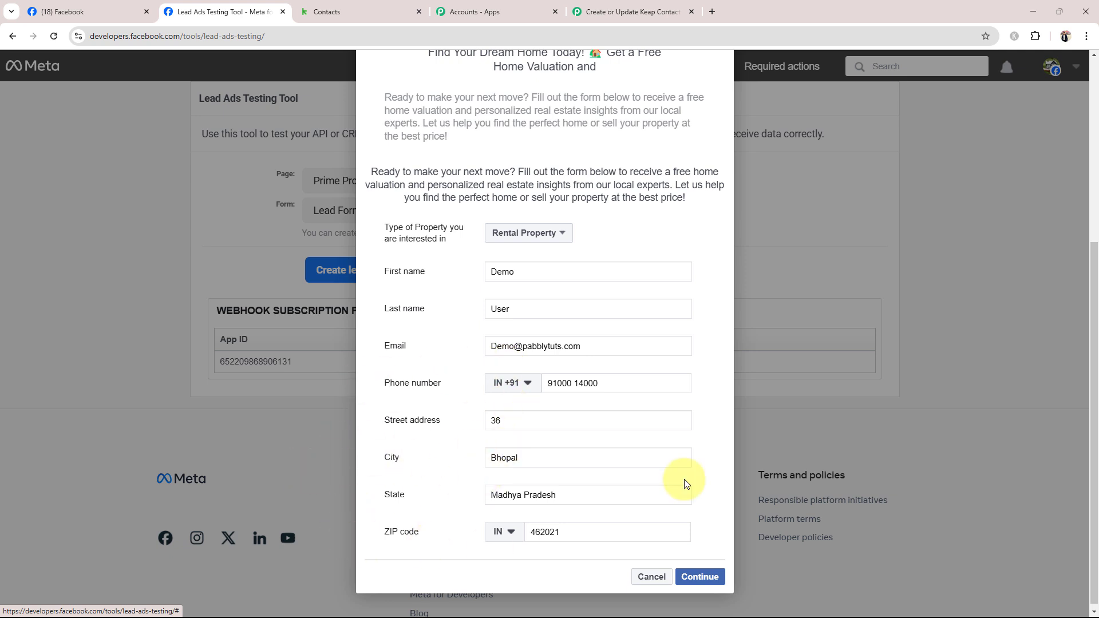
- Check the prefilled contact and address details, submit the test lead, and close the form preview
{"action": "scroll", "coordinate": [405, 336], "scroll_direction": "up", "scroll_amount": 1}
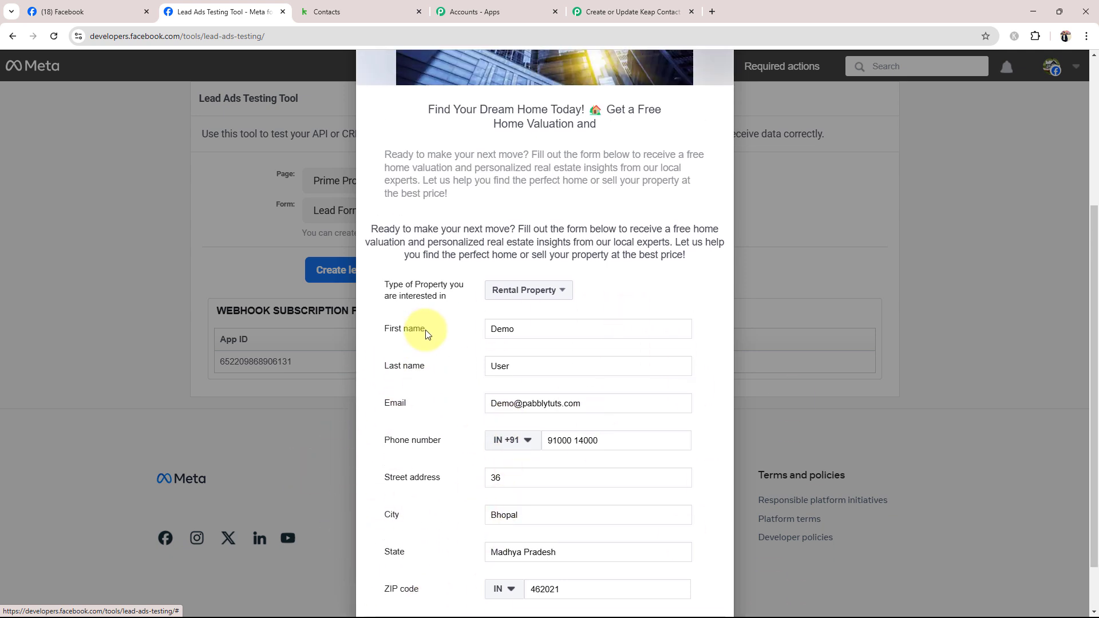
{"action": "scroll", "coordinate": [430, 335], "scroll_direction": "down", "scroll_amount": 1}
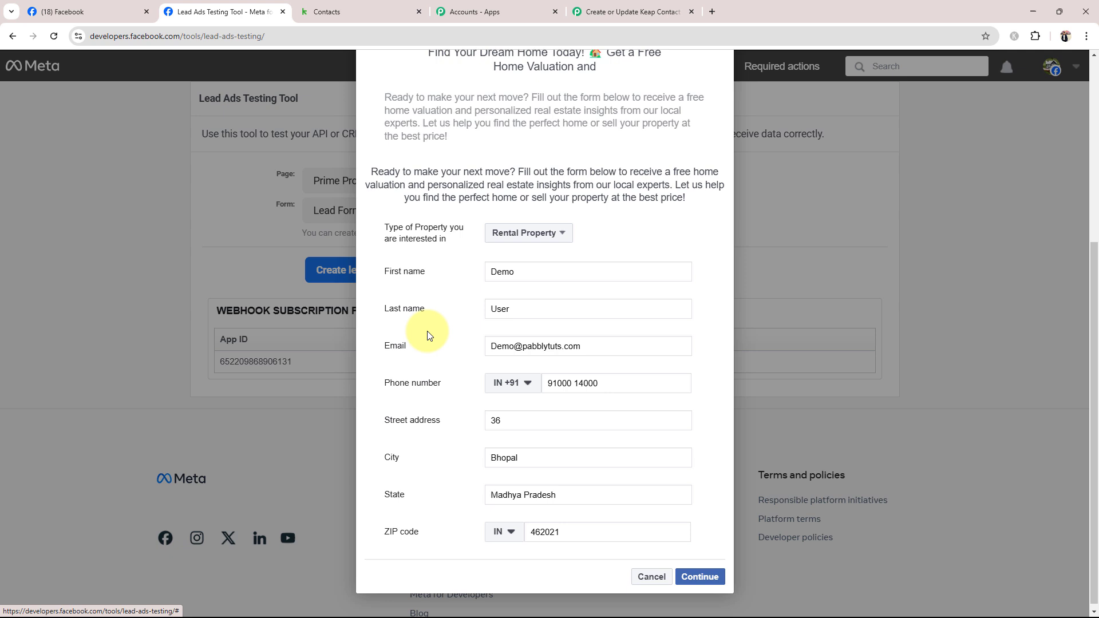
{"action": "left_click", "coordinate": [699, 576]}
{"action": "left_click", "coordinate": [708, 439]}
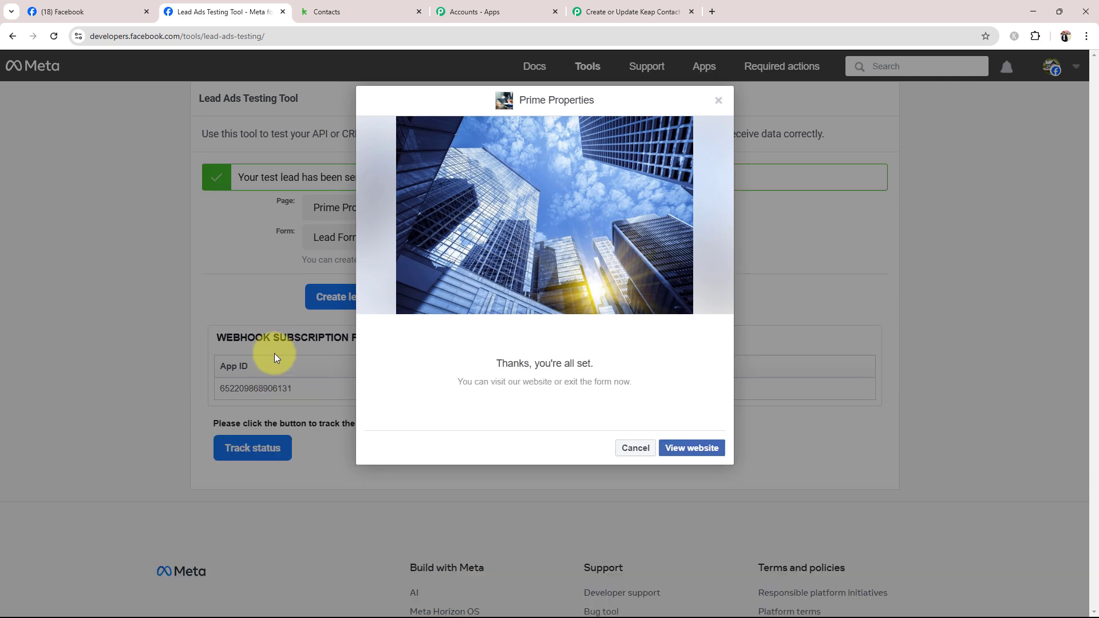
{"action": "left_click", "coordinate": [634, 446]}
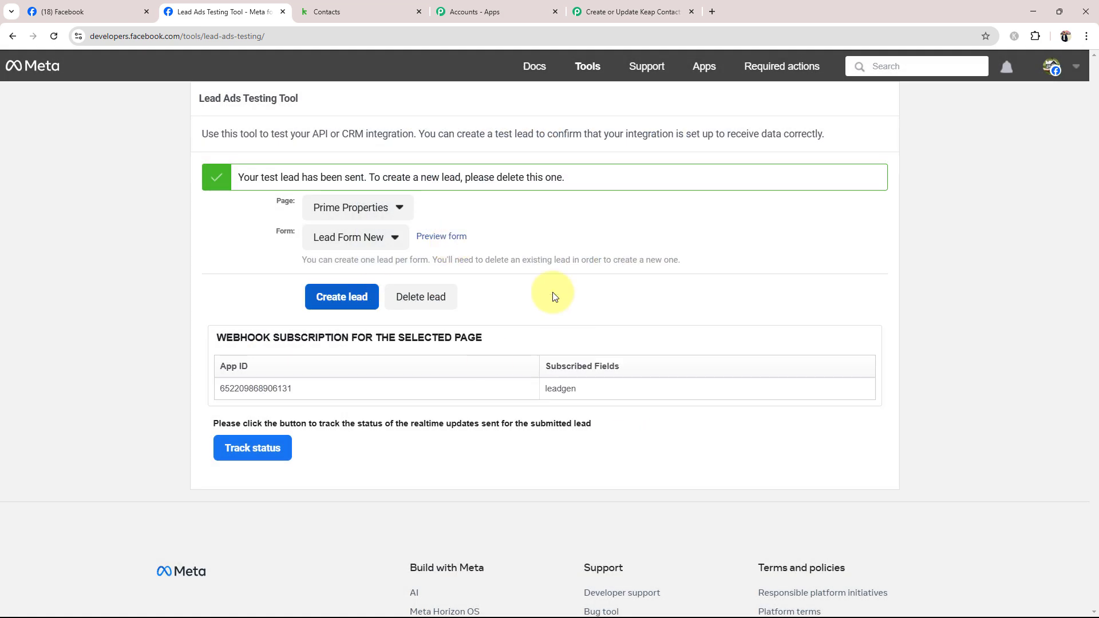
- Switch to the Pabbly Connect workflow and check the Facebook Lead Ads trigger for the captured webhook response
{"action": "left_click", "coordinate": [612, 7]}
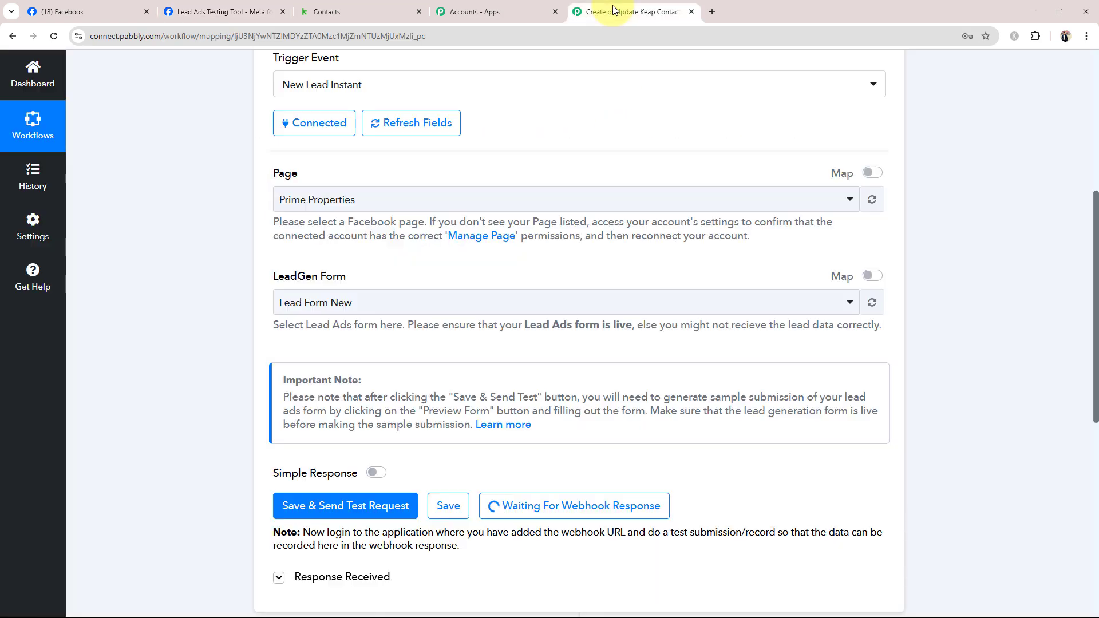
{"action": "scroll", "coordinate": [214, 410], "scroll_direction": "down", "scroll_amount": 2}
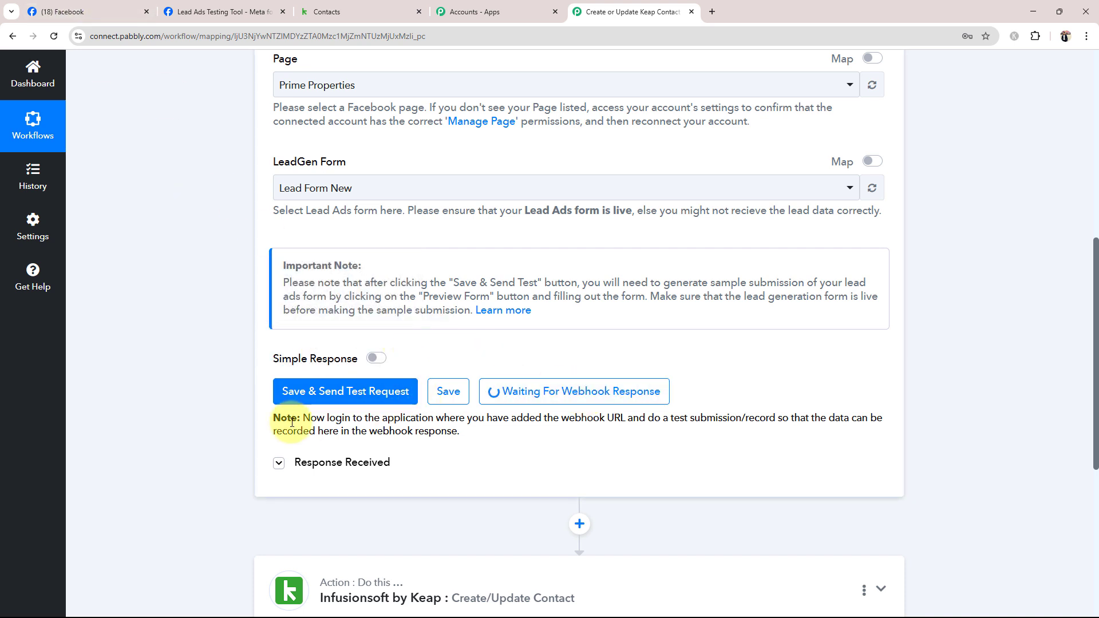
{"action": "scroll", "coordinate": [199, 413], "scroll_direction": "up", "scroll_amount": 1}
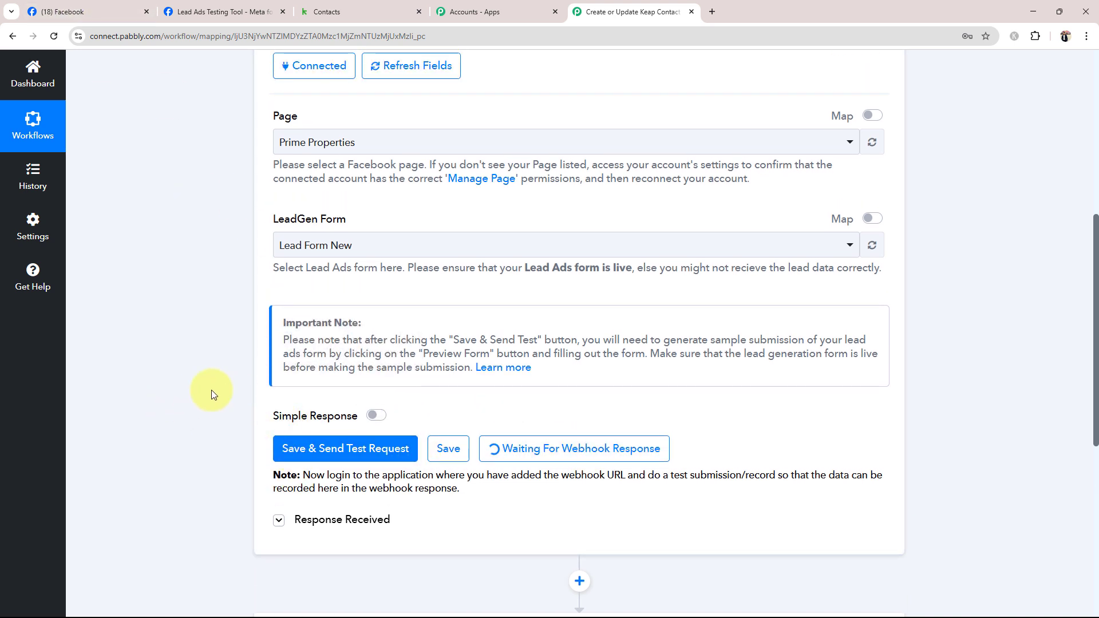
{"action": "scroll", "coordinate": [212, 390], "scroll_direction": "down", "scroll_amount": 2}
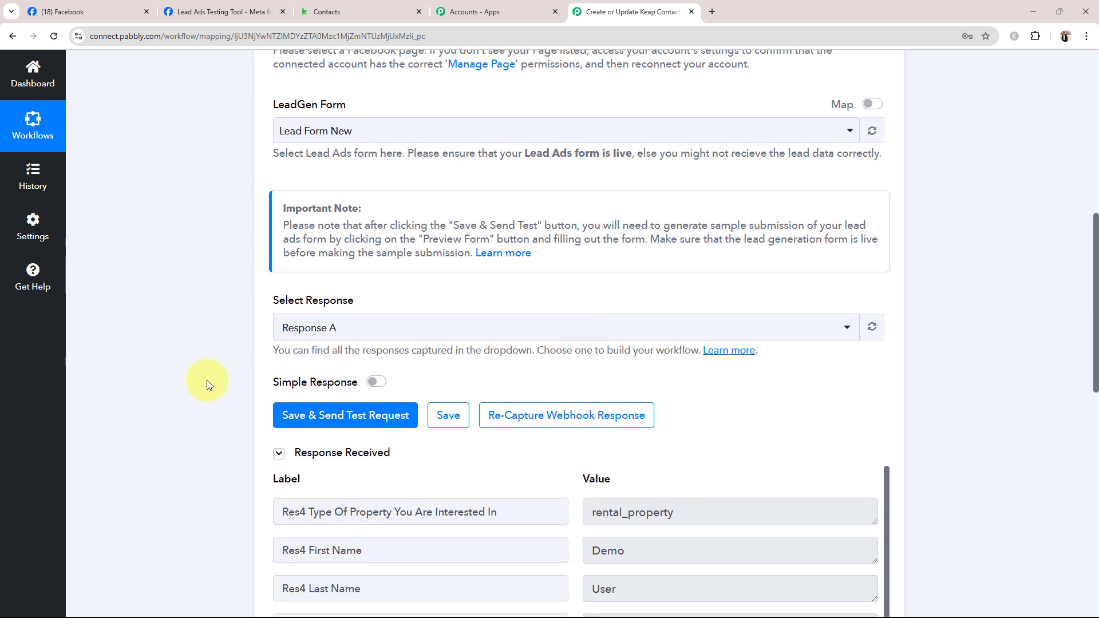
{"action": "scroll", "coordinate": [204, 380], "scroll_direction": "down", "scroll_amount": 6}
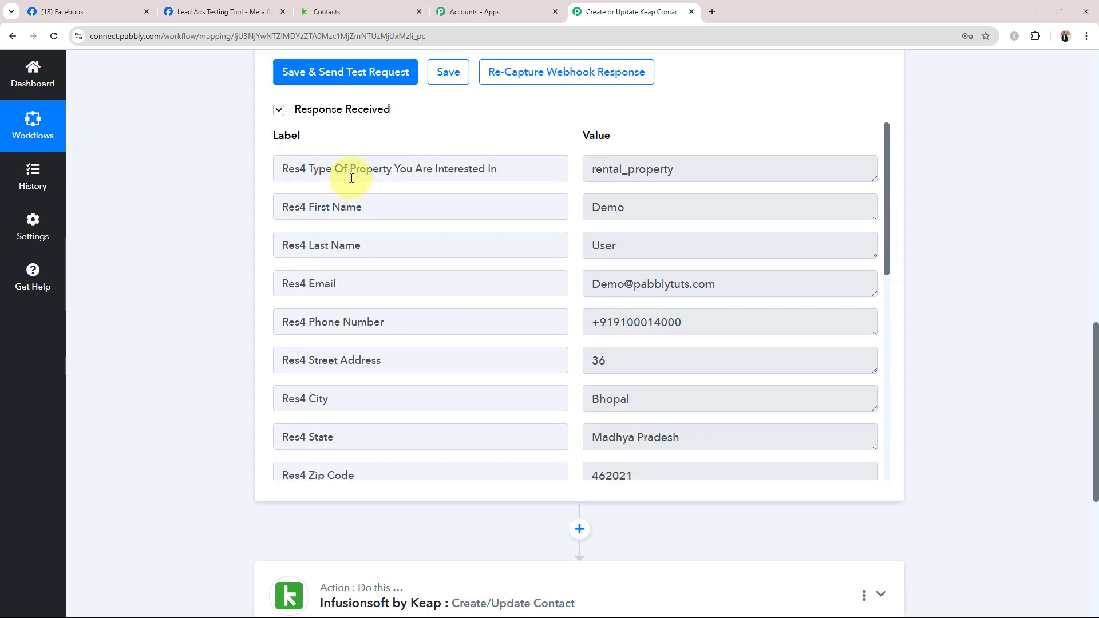
- Examine the received response's values for property type, first and last name, email, phone number and address
{"action": "left_click", "coordinate": [651, 169]}
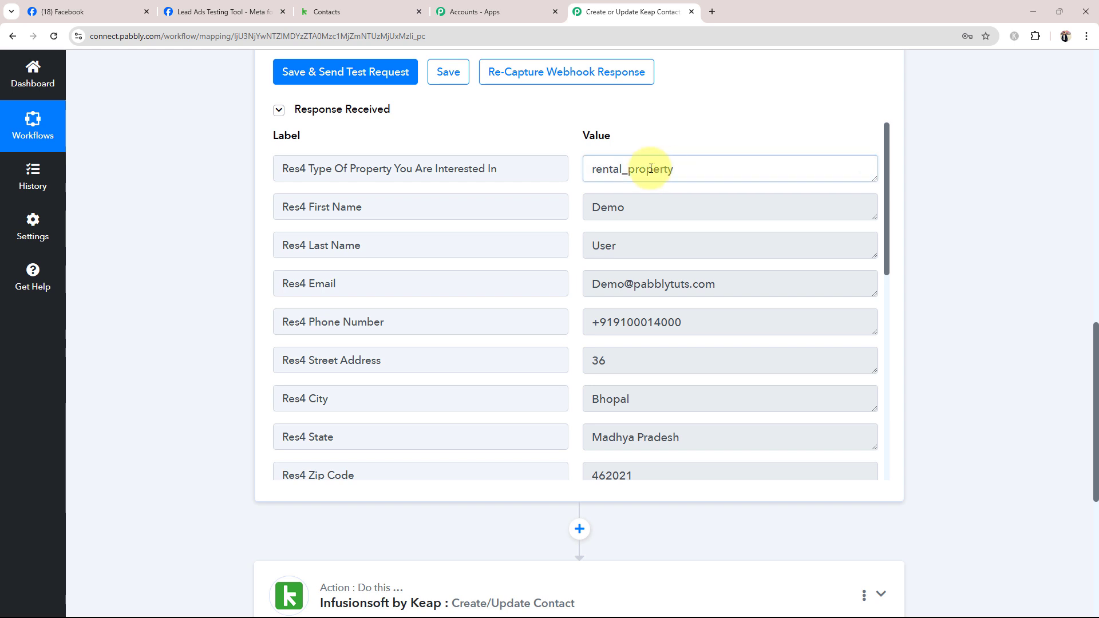
{"action": "key", "text": "ctrl+a"}
{"action": "key", "text": "Tab"}
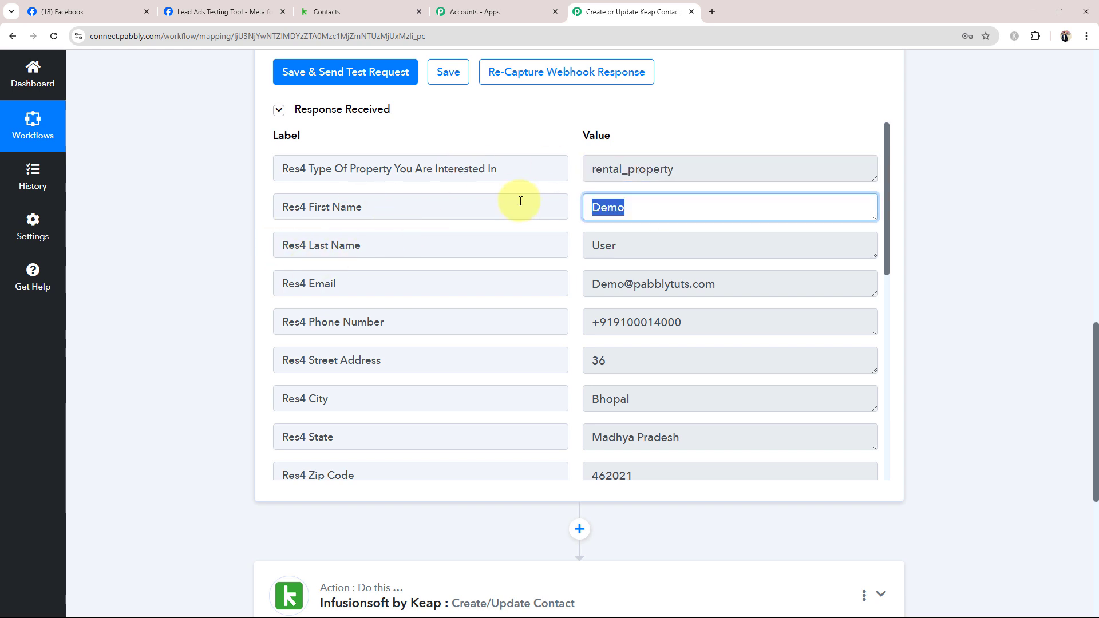
{"action": "key", "text": "Tab"}
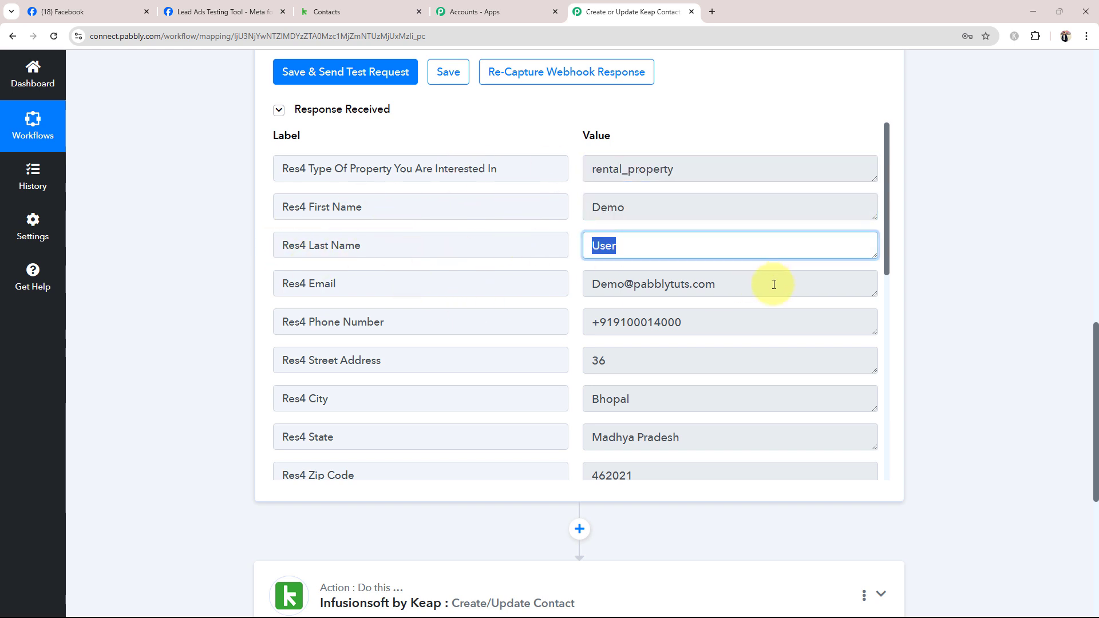
{"action": "key", "text": "Tab"}
{"action": "key", "text": "Tab"}
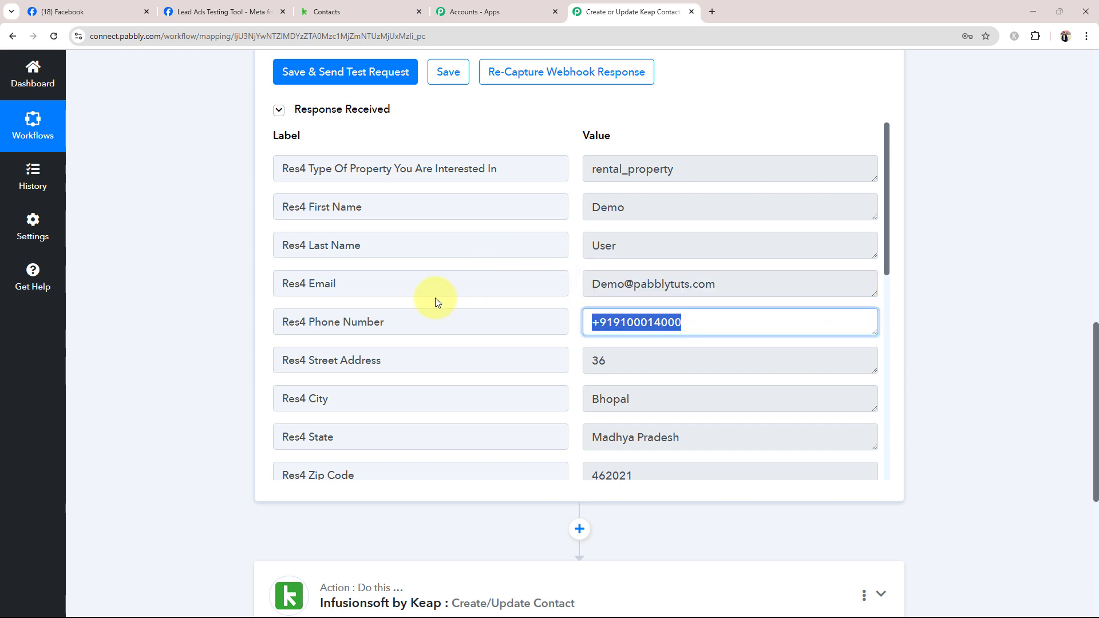
{"action": "scroll", "coordinate": [655, 359], "scroll_direction": "down", "scroll_amount": 4}
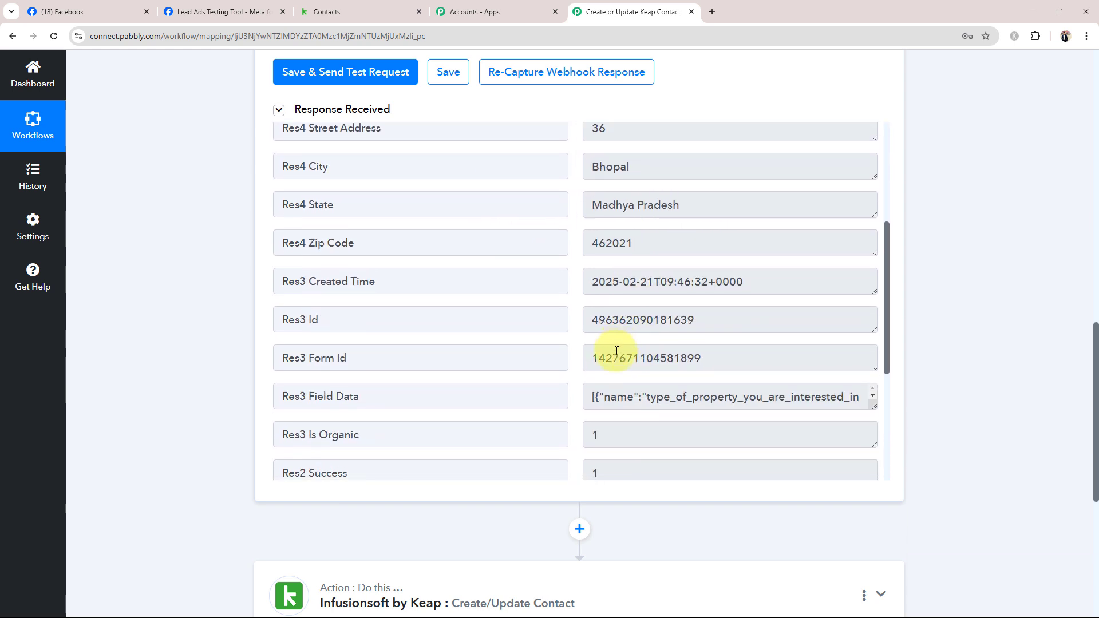
{"action": "scroll", "coordinate": [617, 351], "scroll_direction": "down", "scroll_amount": 4}
{"action": "scroll", "coordinate": [616, 351], "scroll_direction": "up", "scroll_amount": 8}
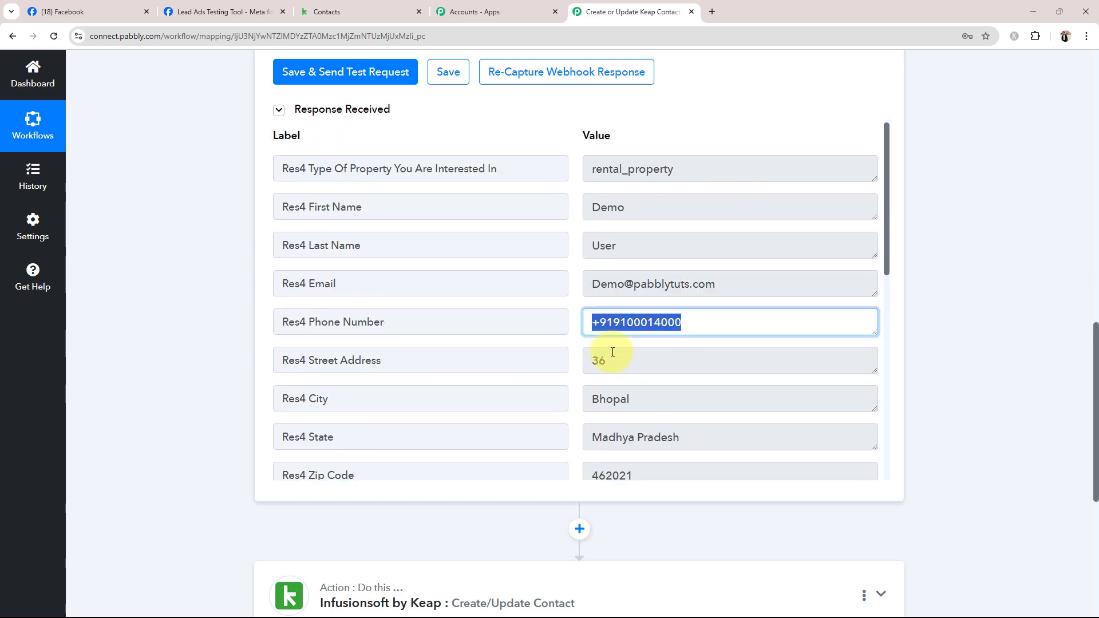
{"action": "left_click", "coordinate": [193, 347]}
- Collapse the Facebook Lead Ads trigger and expand the Infusionsoft by Keap Create/Update Contact action
{"action": "scroll", "coordinate": [1090, 264], "scroll_direction": "up", "scroll_amount": 9}
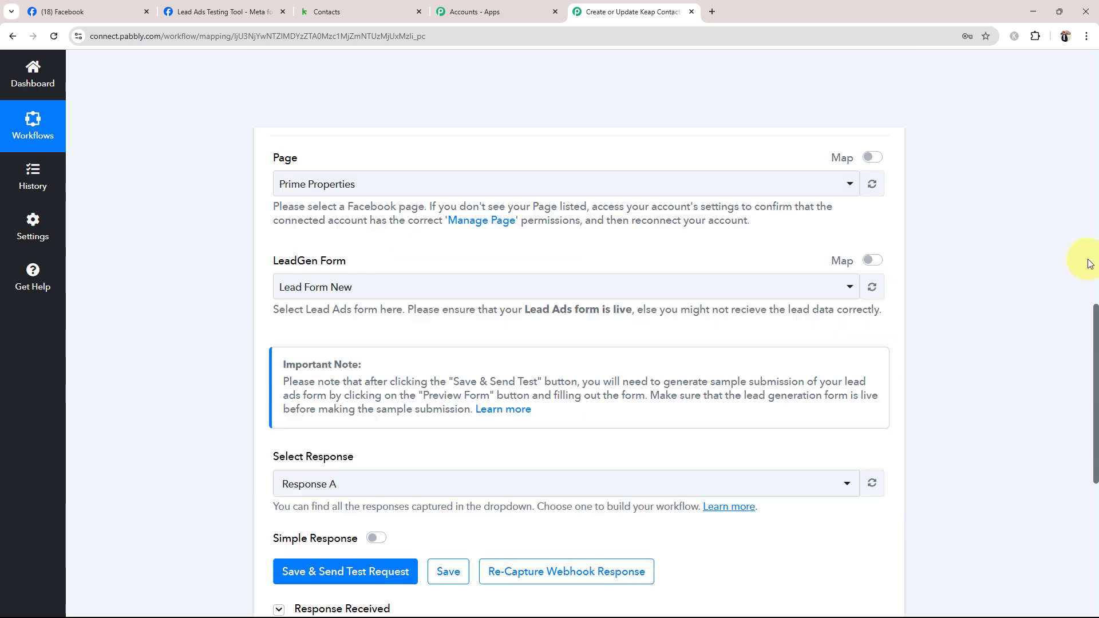
{"action": "scroll", "coordinate": [1089, 264], "scroll_direction": "up", "scroll_amount": 6}
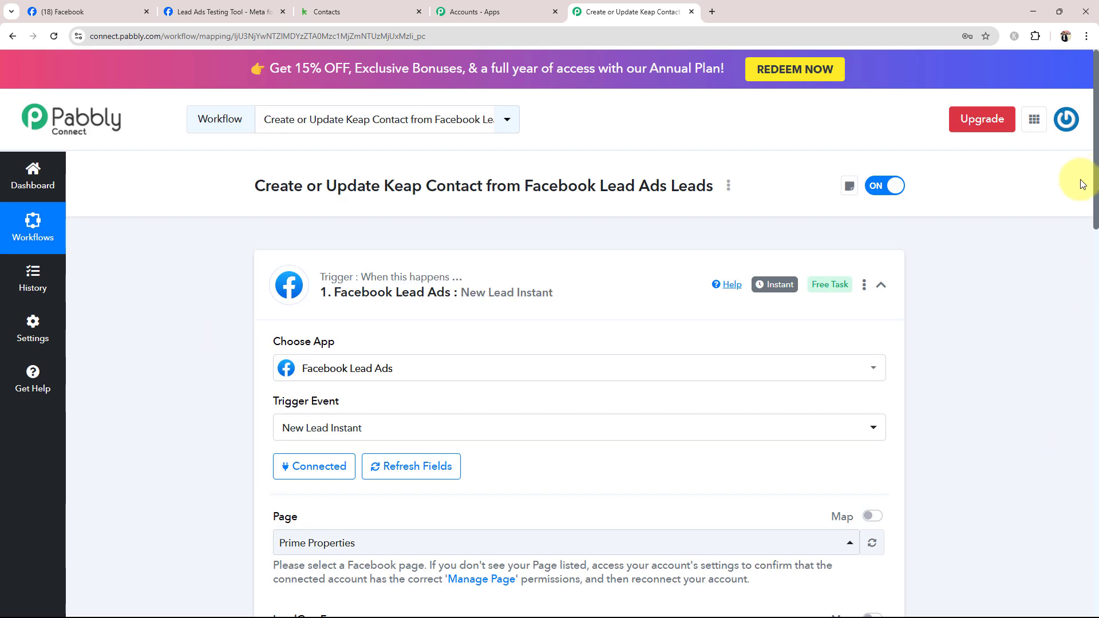
{"action": "left_click", "coordinate": [589, 279]}
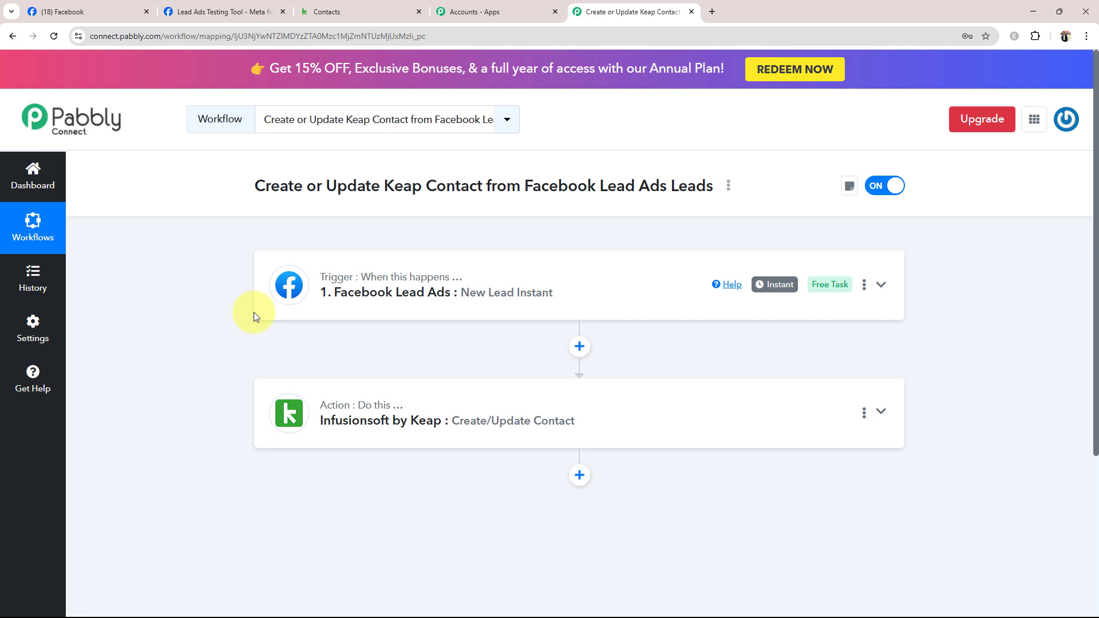
{"action": "left_click", "coordinate": [289, 414]}
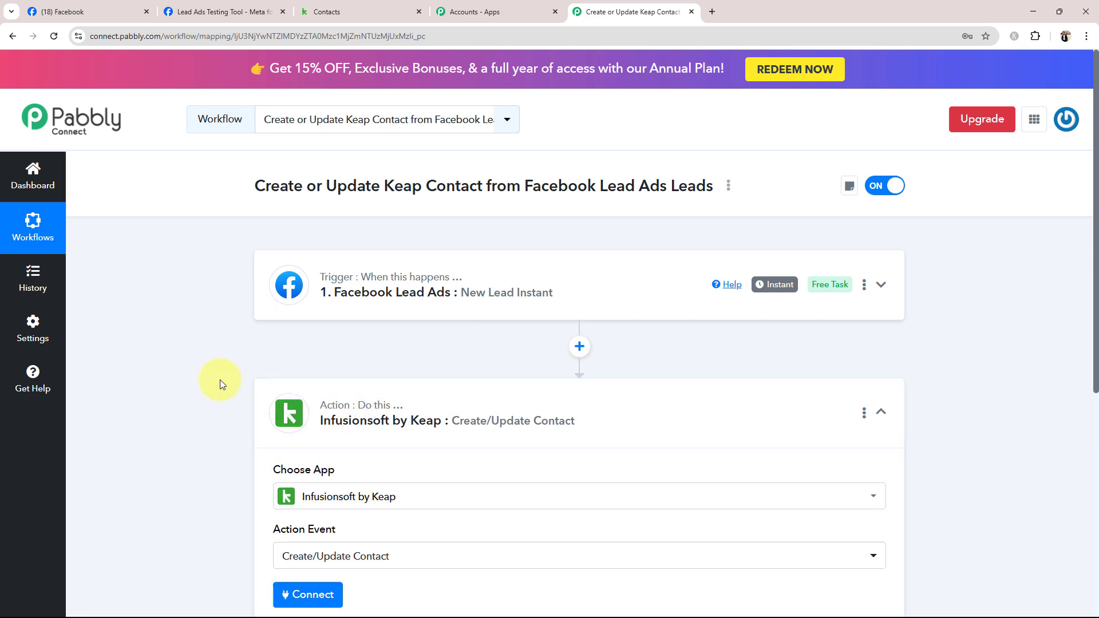
- Add a new Infusionsoft by Keap connection to the action and allow Pabbly Connect access to the Keap application
{"action": "left_click", "coordinate": [305, 401]}
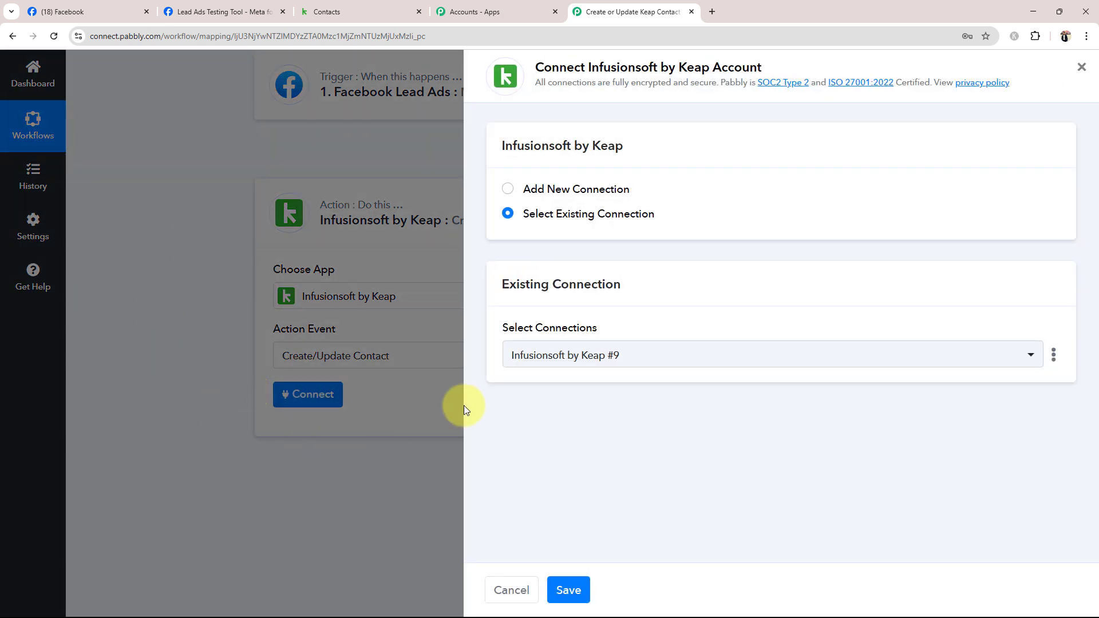
{"action": "left_click", "coordinate": [508, 189]}
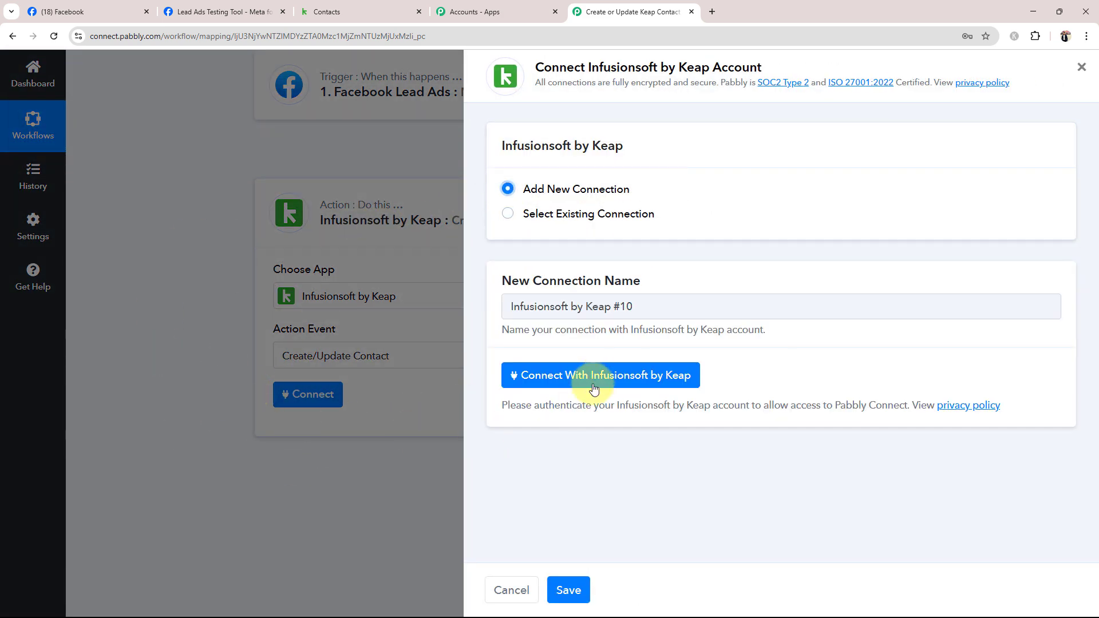
{"action": "left_click", "coordinate": [590, 375]}
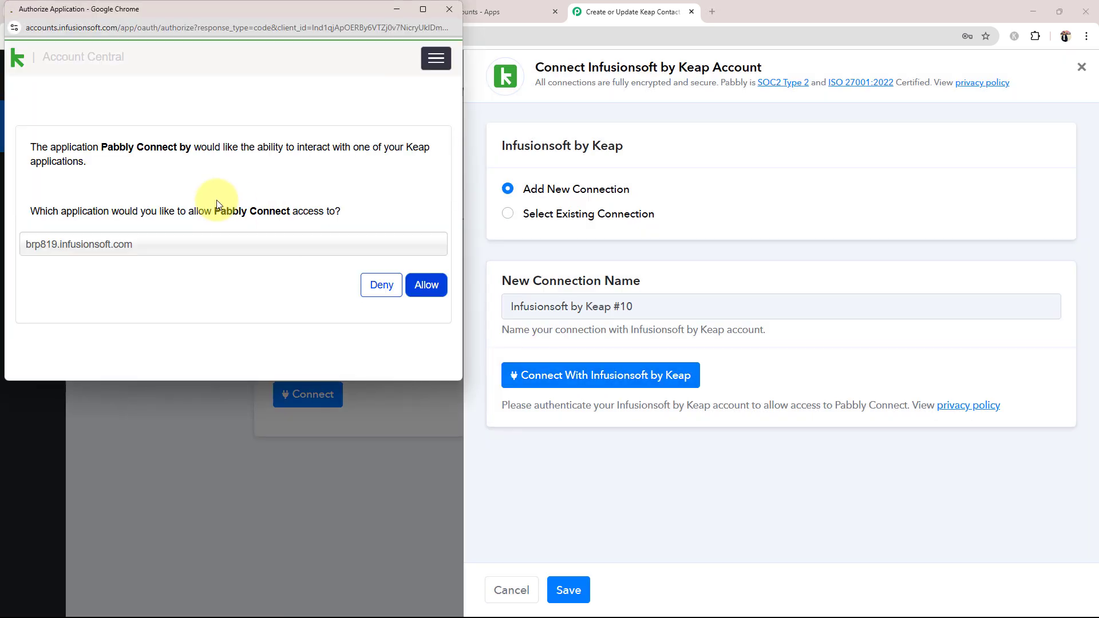
{"action": "left_click", "coordinate": [426, 284]}
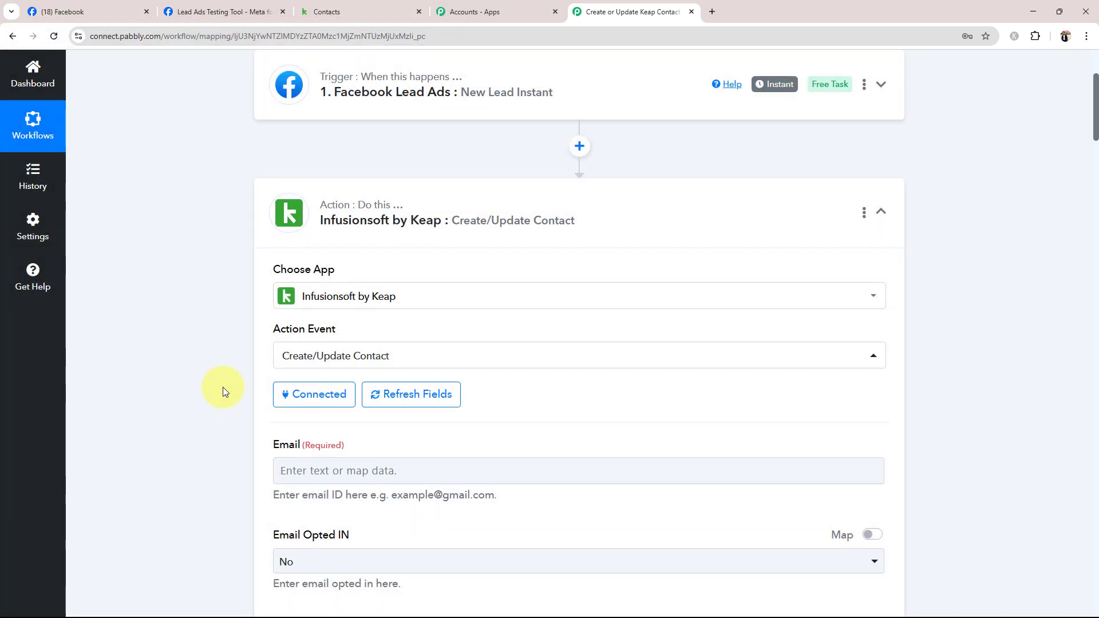
- Review the Create/Update Contact action's fields, including the required Email, and glance at the Contacts page in Keap
{"action": "scroll", "coordinate": [224, 387], "scroll_direction": "down", "scroll_amount": 3}
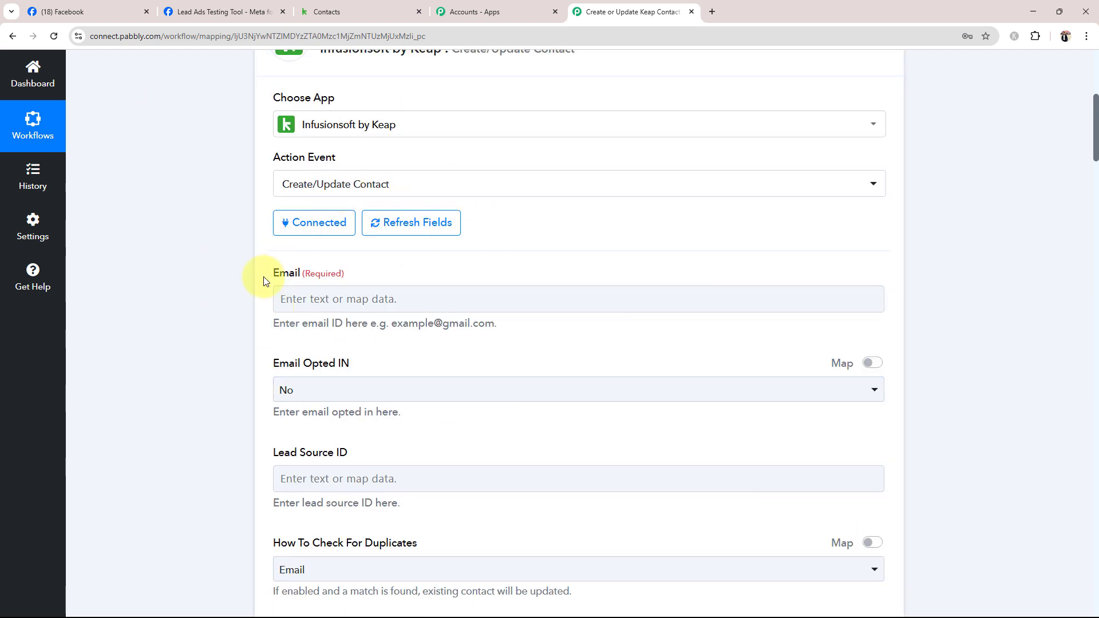
{"action": "scroll", "coordinate": [264, 278], "scroll_direction": "down", "scroll_amount": 1}
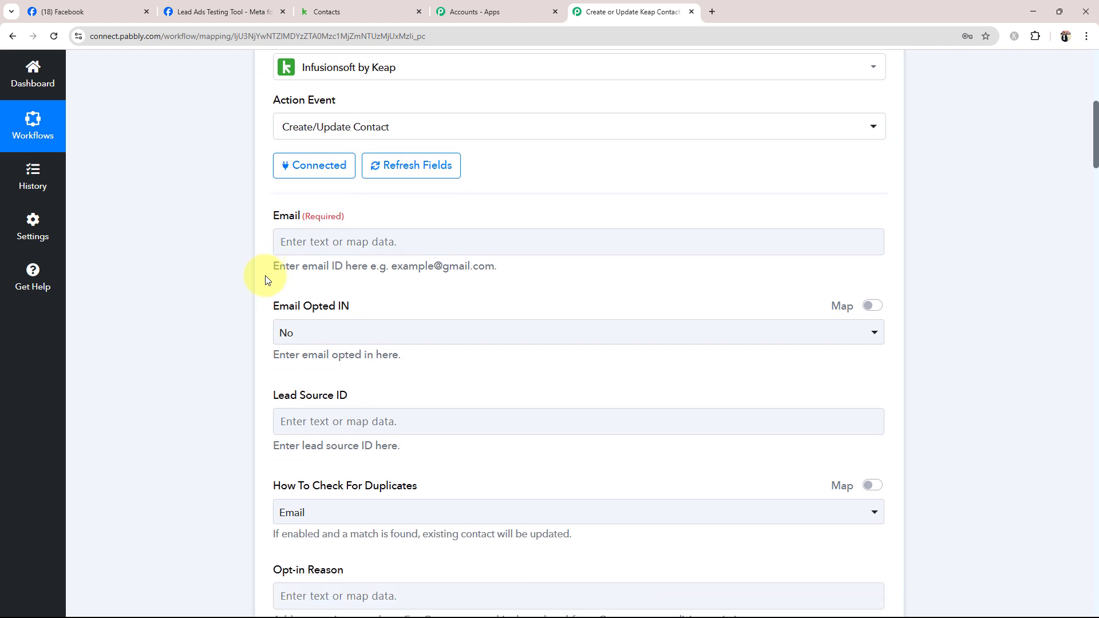
{"action": "left_click_drag", "start_coordinate": [271, 217], "coordinate": [355, 217]}
{"action": "left_click", "coordinate": [176, 292]}
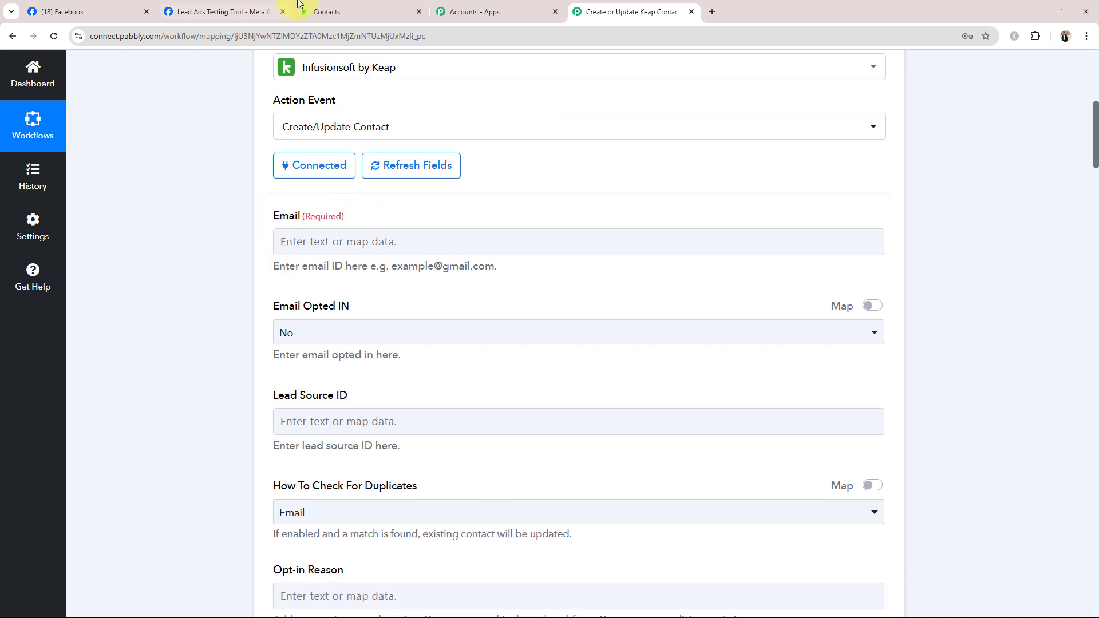
{"action": "left_click", "coordinate": [395, 11]}
{"action": "left_click", "coordinate": [596, 12]}
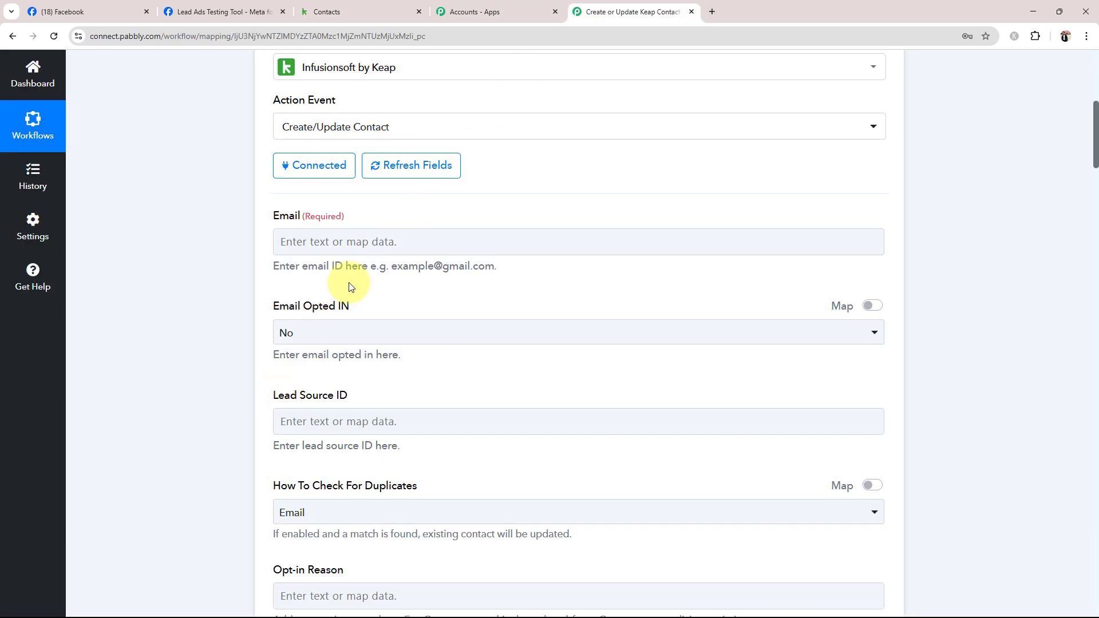
{"action": "scroll", "coordinate": [299, 457], "scroll_direction": "down", "scroll_amount": 11}
{"action": "scroll", "coordinate": [293, 451], "scroll_direction": "up", "scroll_amount": 11}
{"action": "scroll", "coordinate": [293, 451], "scroll_direction": "up", "scroll_amount": 3}
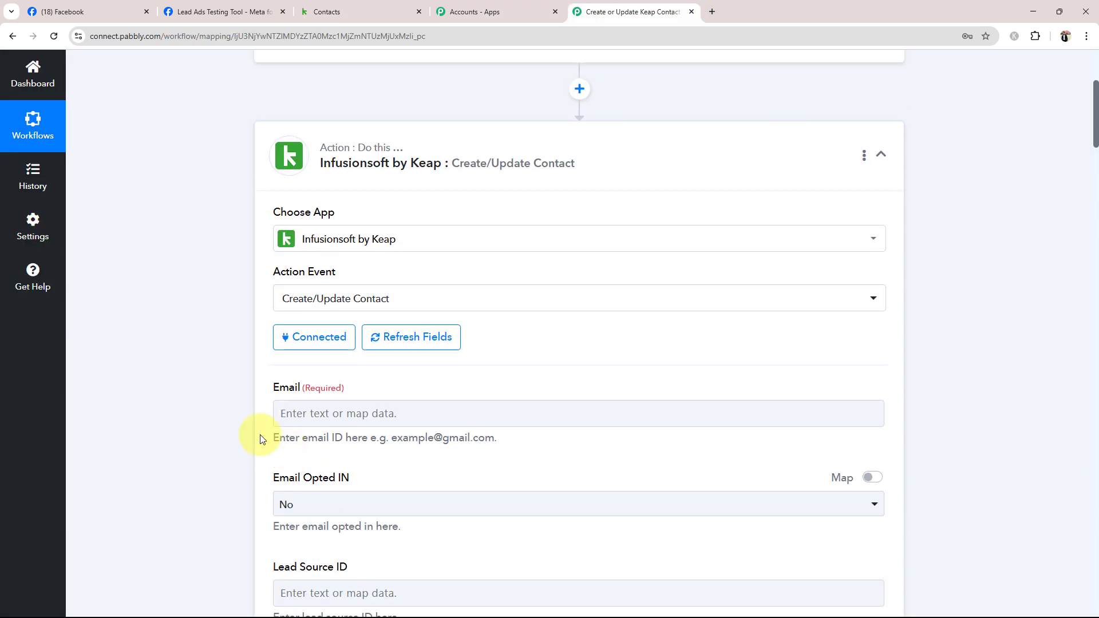
{"action": "scroll", "coordinate": [287, 457], "scroll_direction": "down", "scroll_amount": 3}
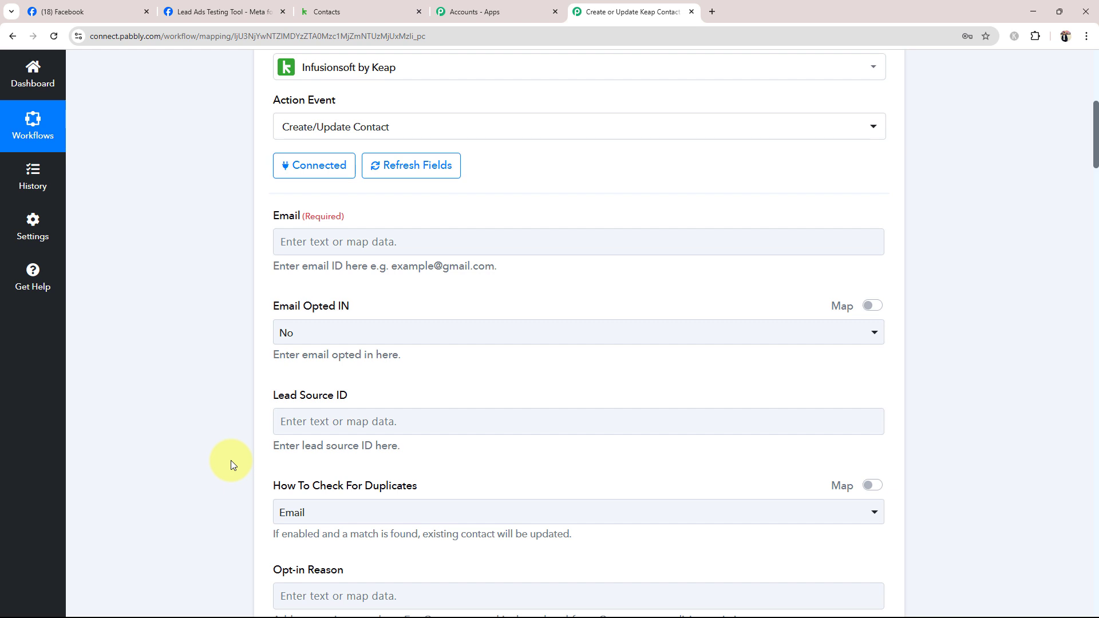
- Map the action's required Email field to the Res4 Email value from the Facebook Lead Ads trigger
{"action": "scroll", "coordinate": [231, 460], "scroll_direction": "up", "scroll_amount": 8}
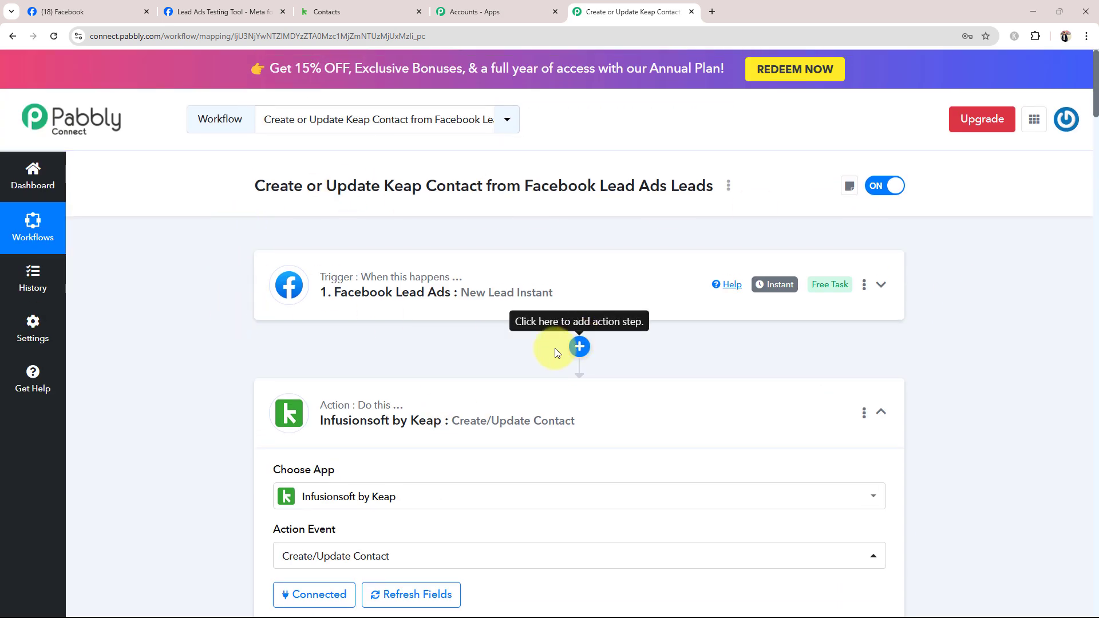
{"action": "scroll", "coordinate": [215, 465], "scroll_direction": "down", "scroll_amount": 3}
{"action": "scroll", "coordinate": [215, 467], "scroll_direction": "down", "scroll_amount": 4}
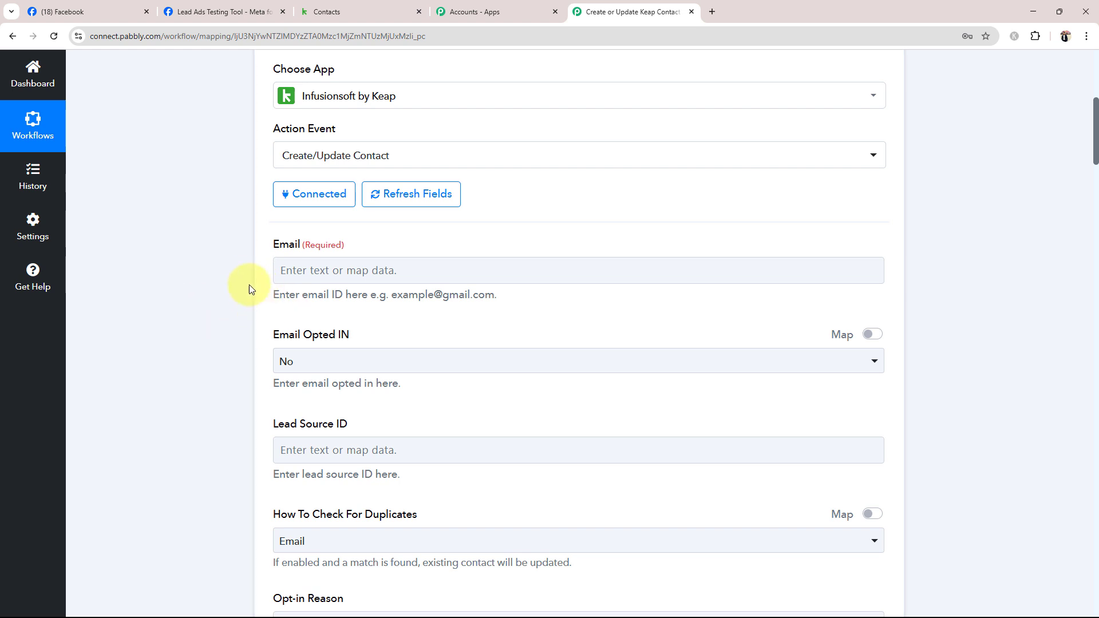
{"action": "left_click", "coordinate": [351, 276]}
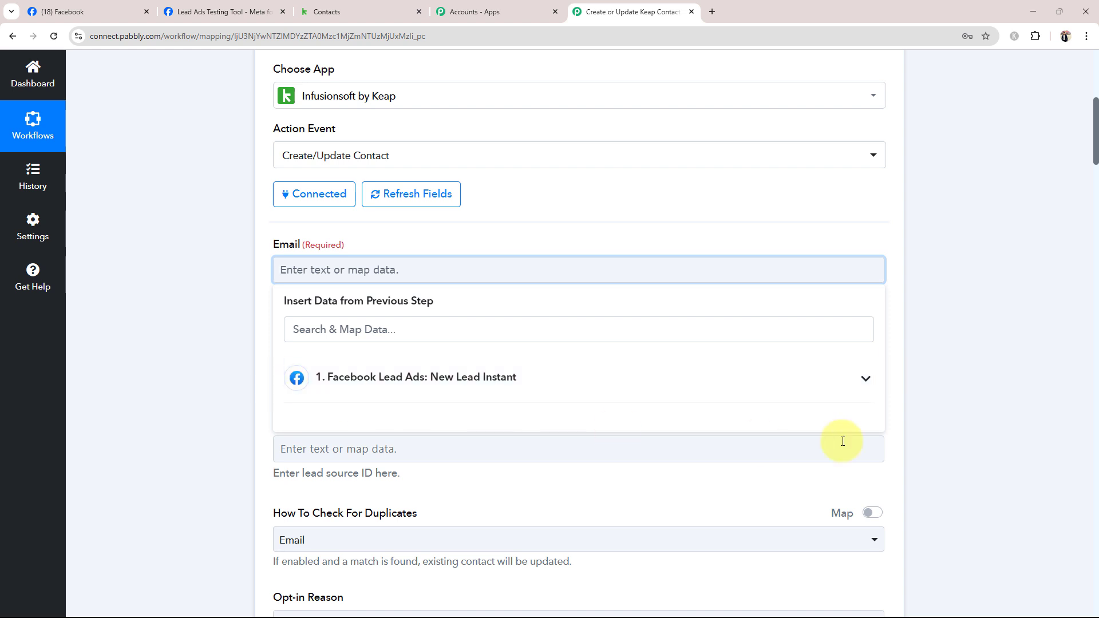
{"action": "left_click", "coordinate": [867, 381]}
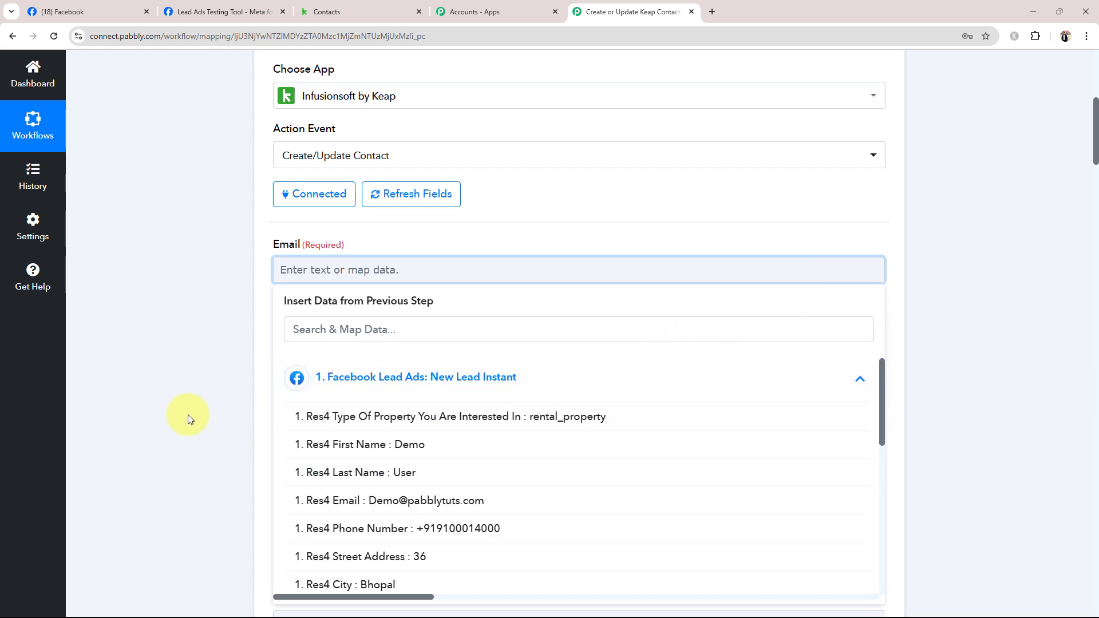
{"action": "scroll", "coordinate": [189, 419], "scroll_direction": "down", "scroll_amount": 2}
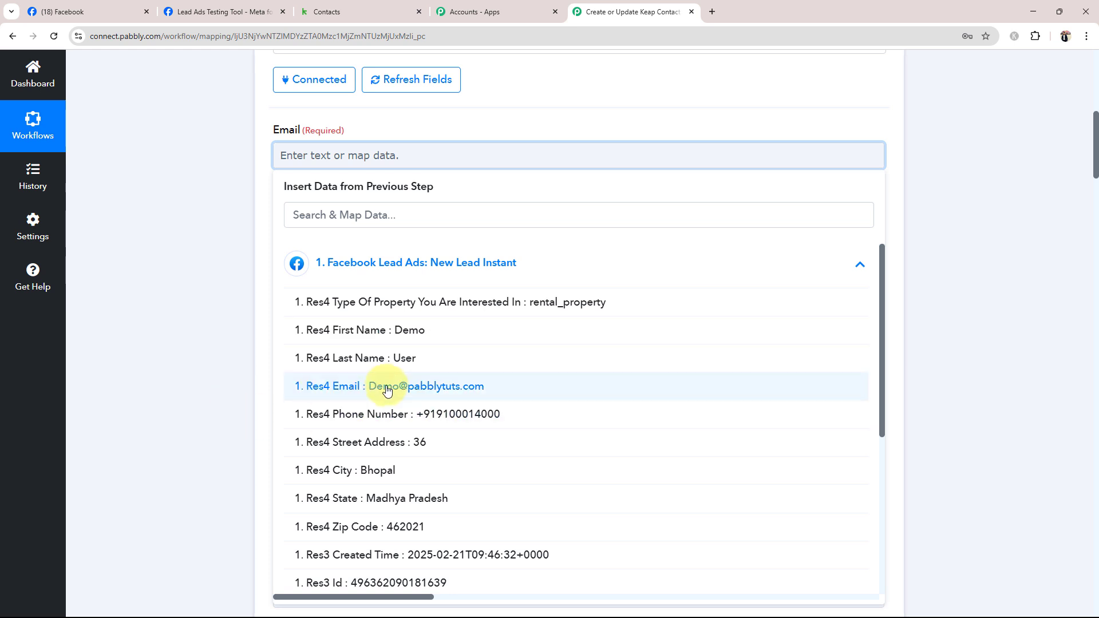
{"action": "left_click", "coordinate": [464, 386]}
{"action": "left_click", "coordinate": [222, 251]}
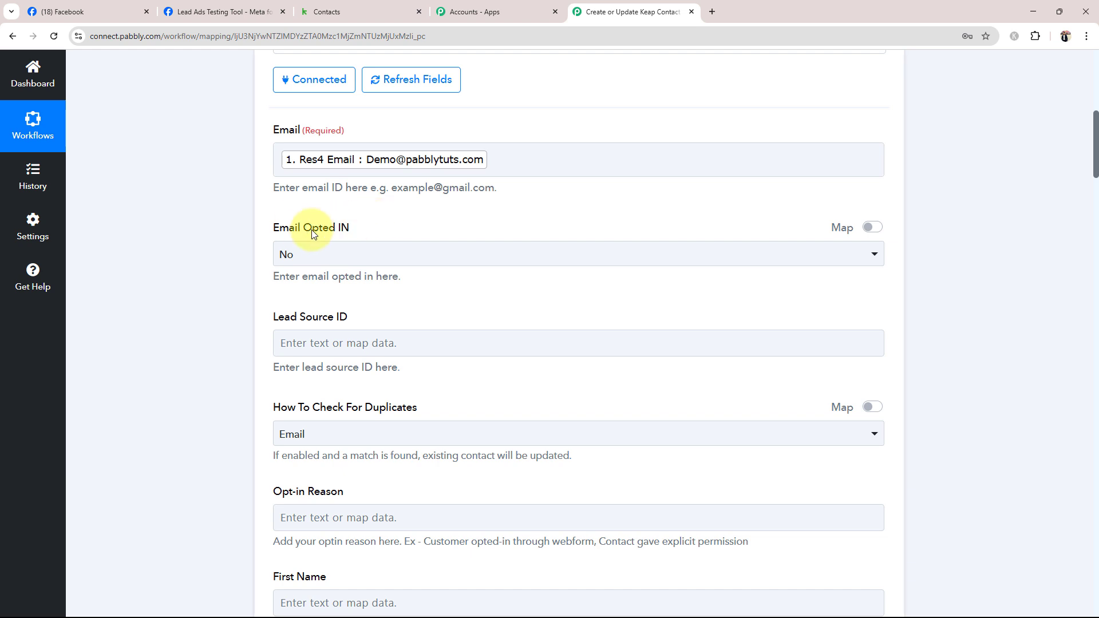
- Keep Email Opted IN set to No and How To Check For Duplicates set to Email
{"action": "left_click", "coordinate": [304, 261]}
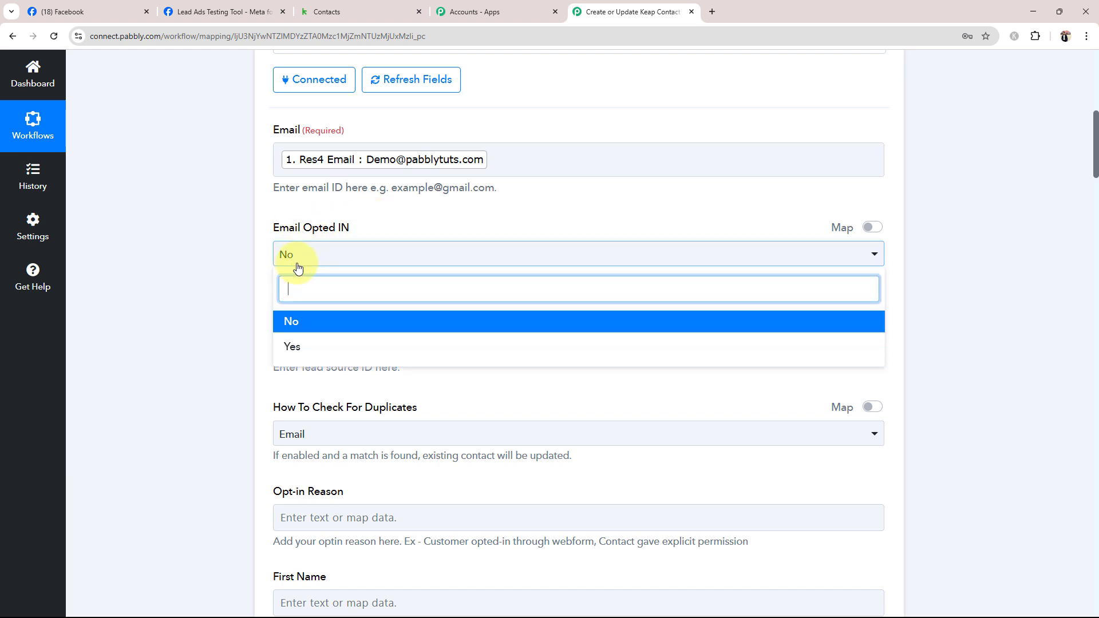
{"action": "left_click", "coordinate": [289, 319]}
{"action": "scroll", "coordinate": [166, 307], "scroll_direction": "down", "scroll_amount": 1}
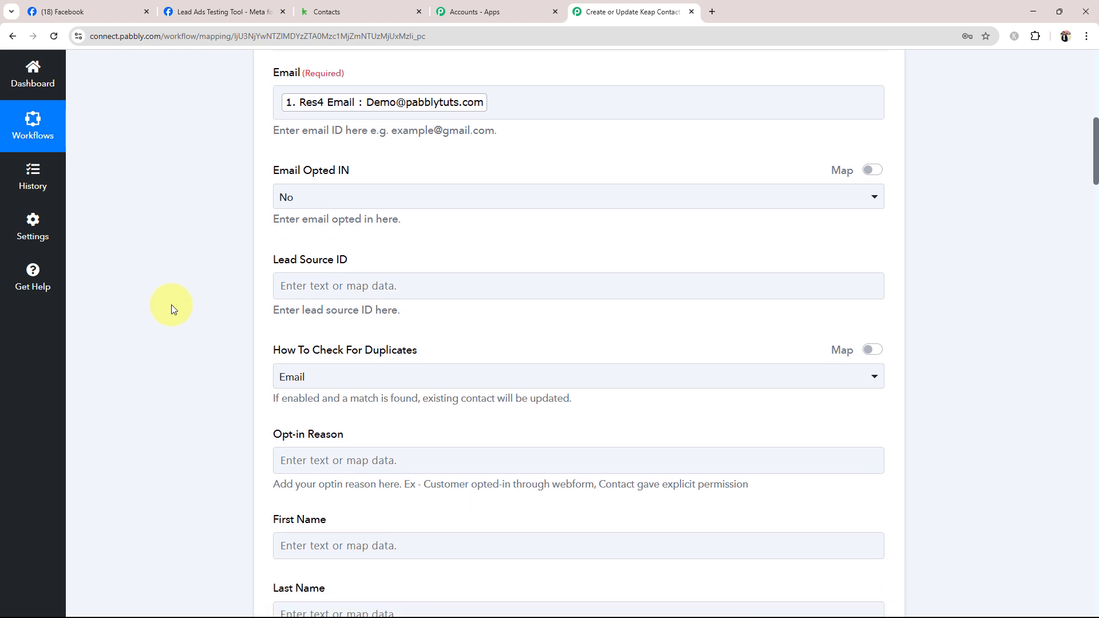
{"action": "scroll", "coordinate": [168, 310], "scroll_direction": "down", "scroll_amount": 3}
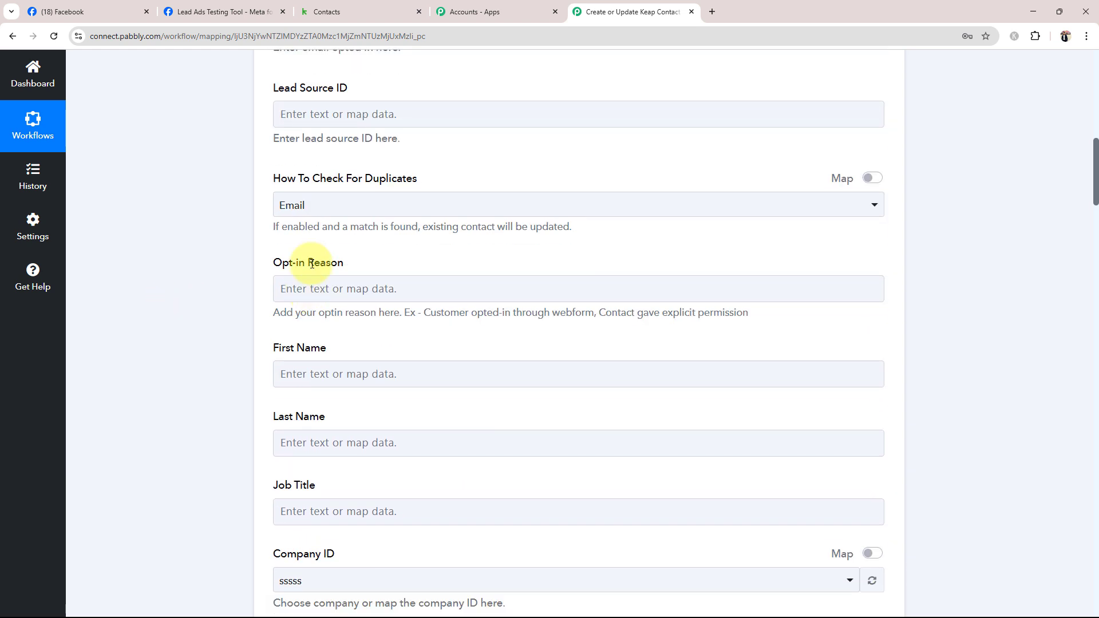
{"action": "left_click_drag", "start_coordinate": [271, 179], "coordinate": [417, 196]}
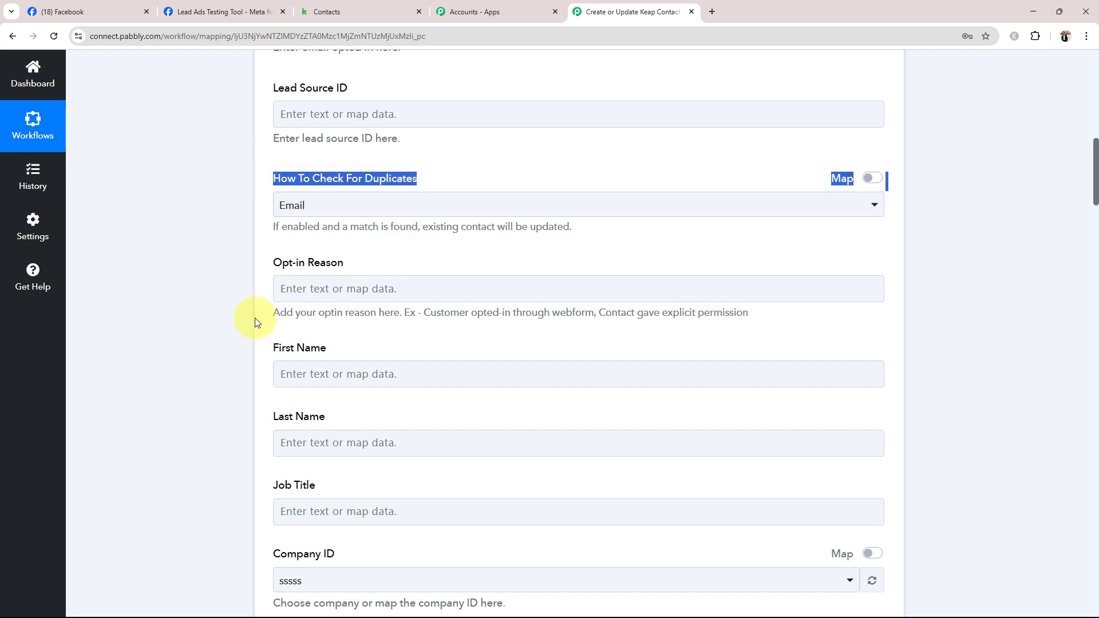
{"action": "left_click", "coordinate": [216, 321]}
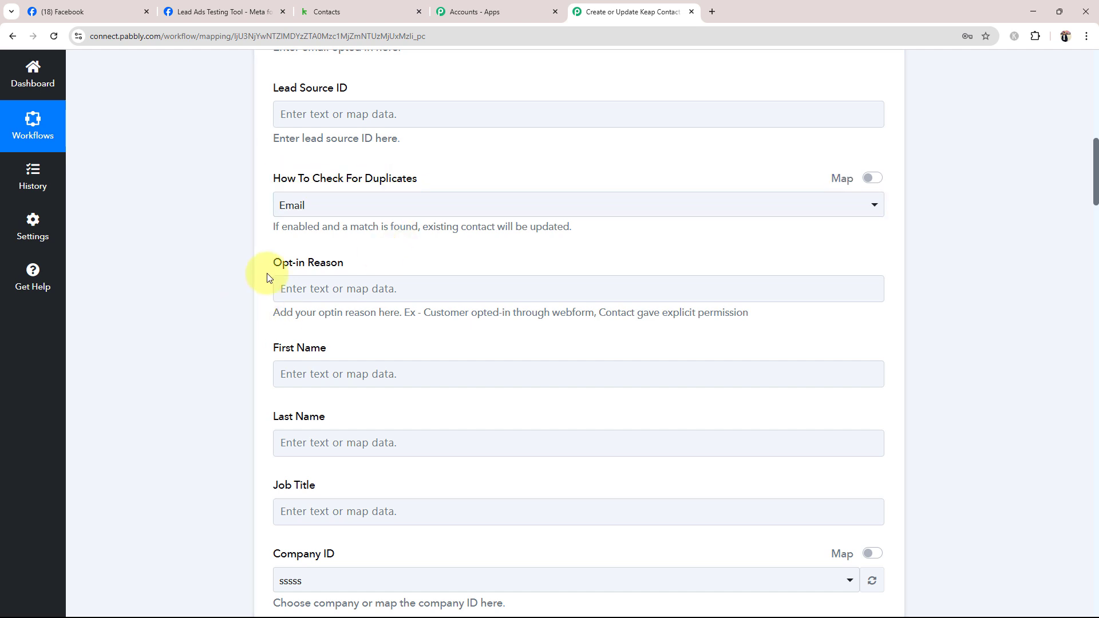
{"action": "left_click", "coordinate": [291, 204]}
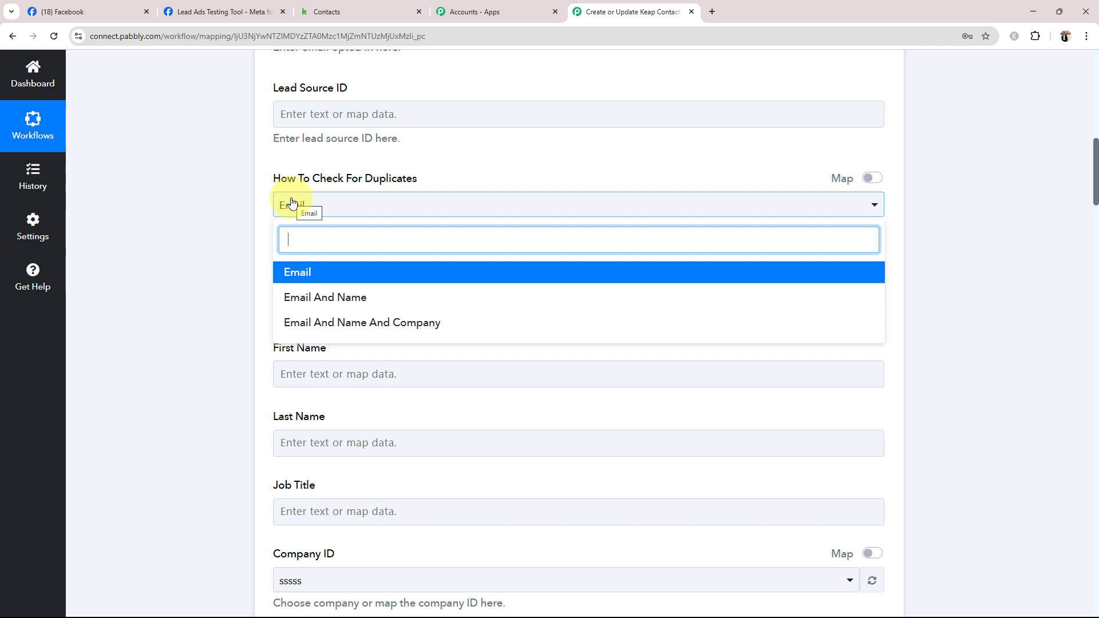
{"action": "left_click", "coordinate": [208, 228]}
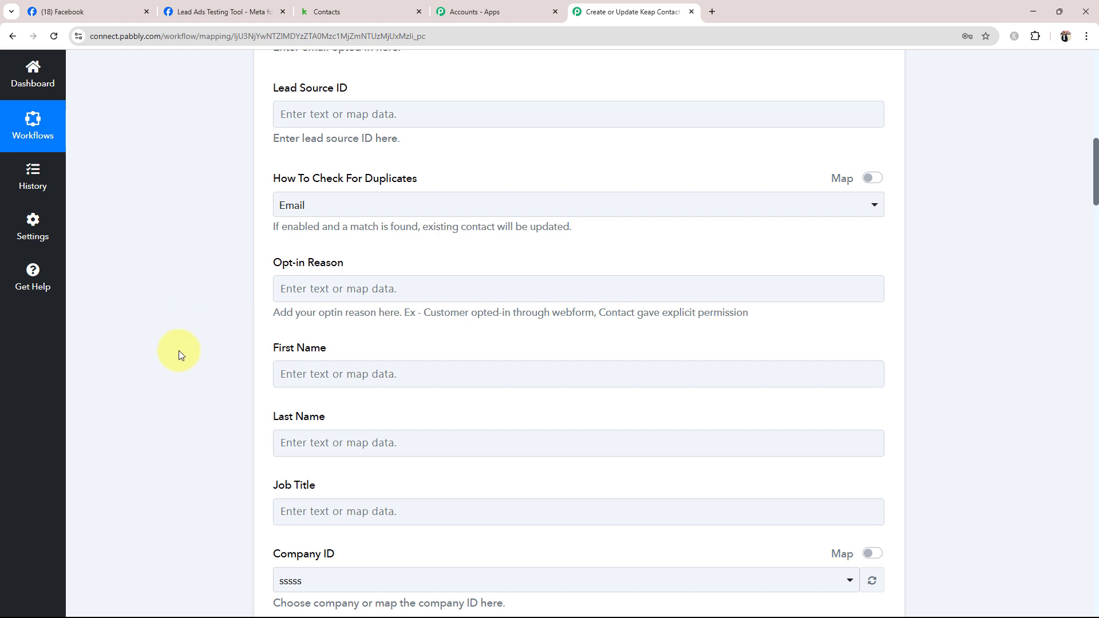
- Map First Name and Last Name to the Res4 First Name and Res4 Last Name values from the trigger
{"action": "scroll", "coordinate": [179, 351], "scroll_direction": "down", "scroll_amount": 4}
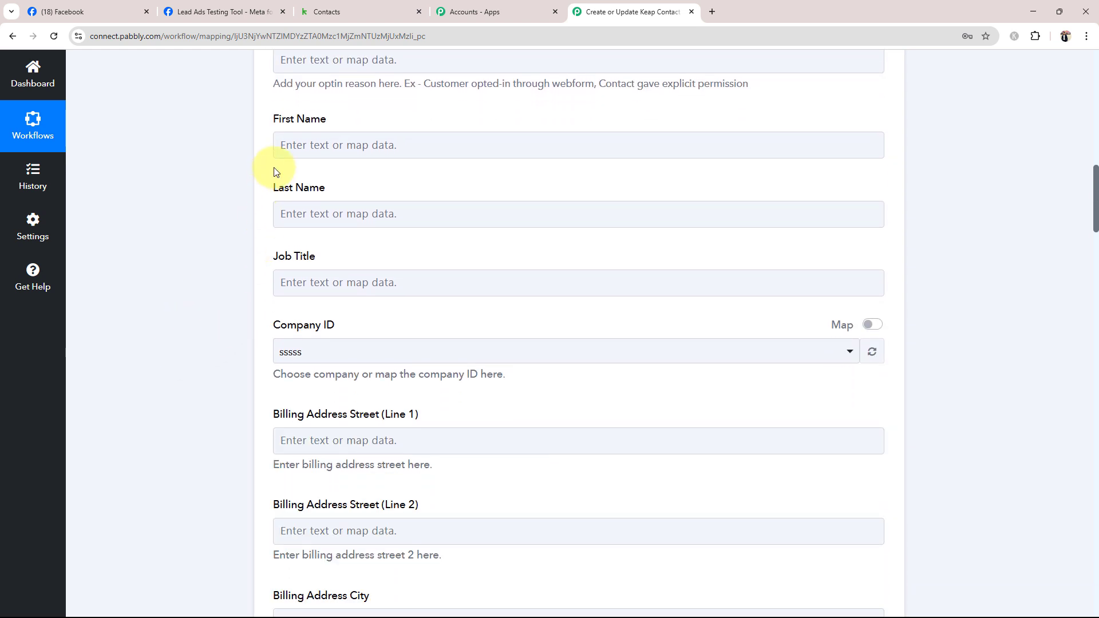
{"action": "left_click", "coordinate": [279, 150]}
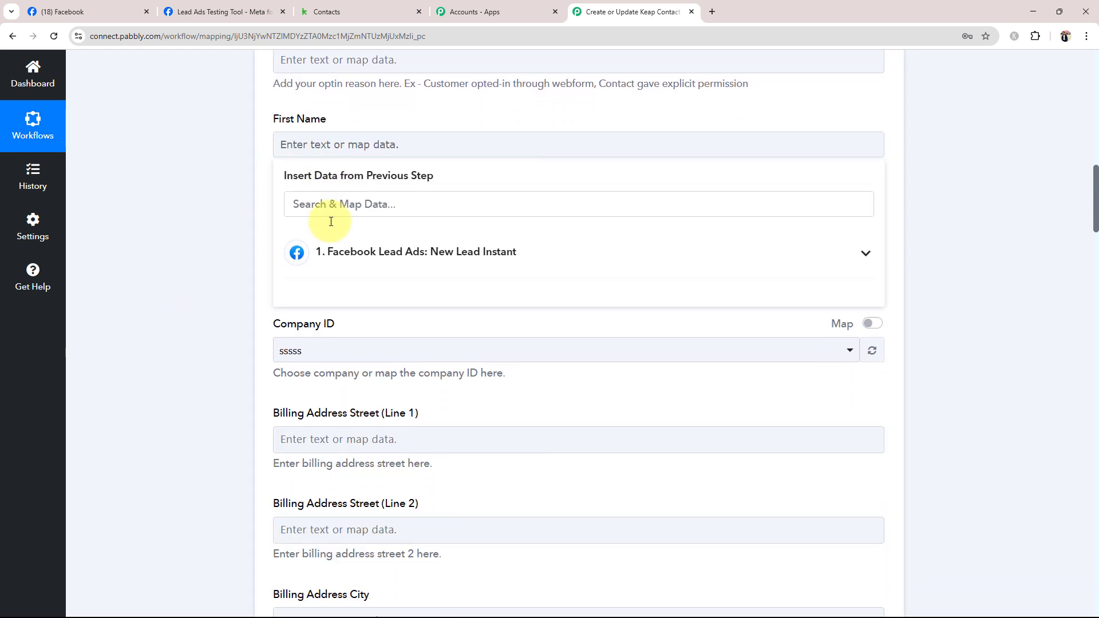
{"action": "left_click", "coordinate": [324, 252]}
{"action": "left_click", "coordinate": [336, 321]}
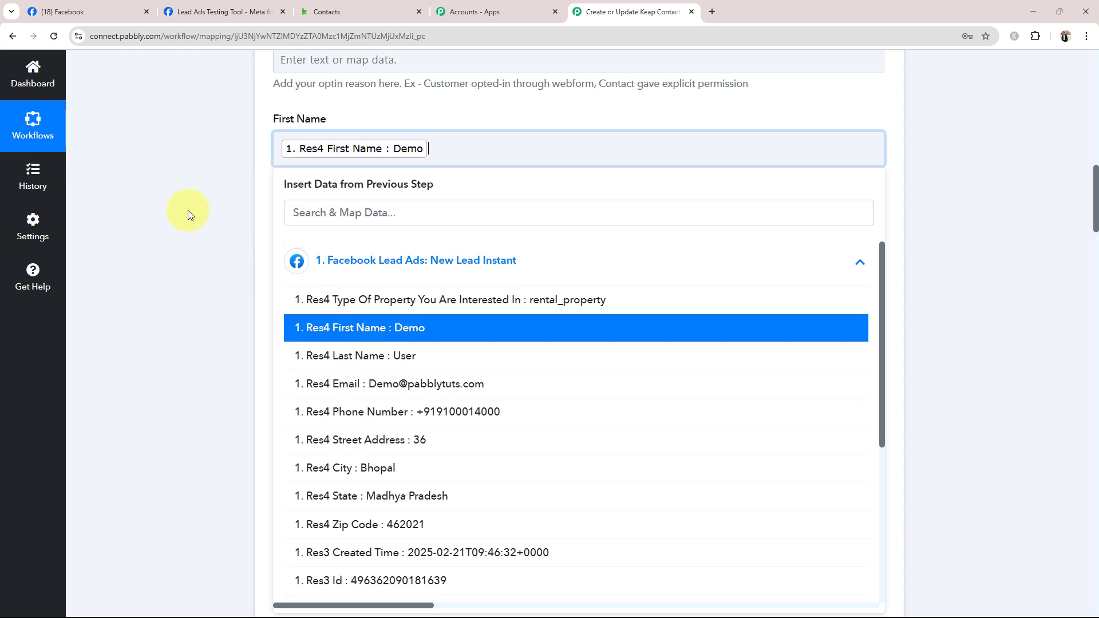
{"action": "left_click", "coordinate": [189, 213]}
{"action": "left_click", "coordinate": [295, 221]}
{"action": "left_click", "coordinate": [307, 328]}
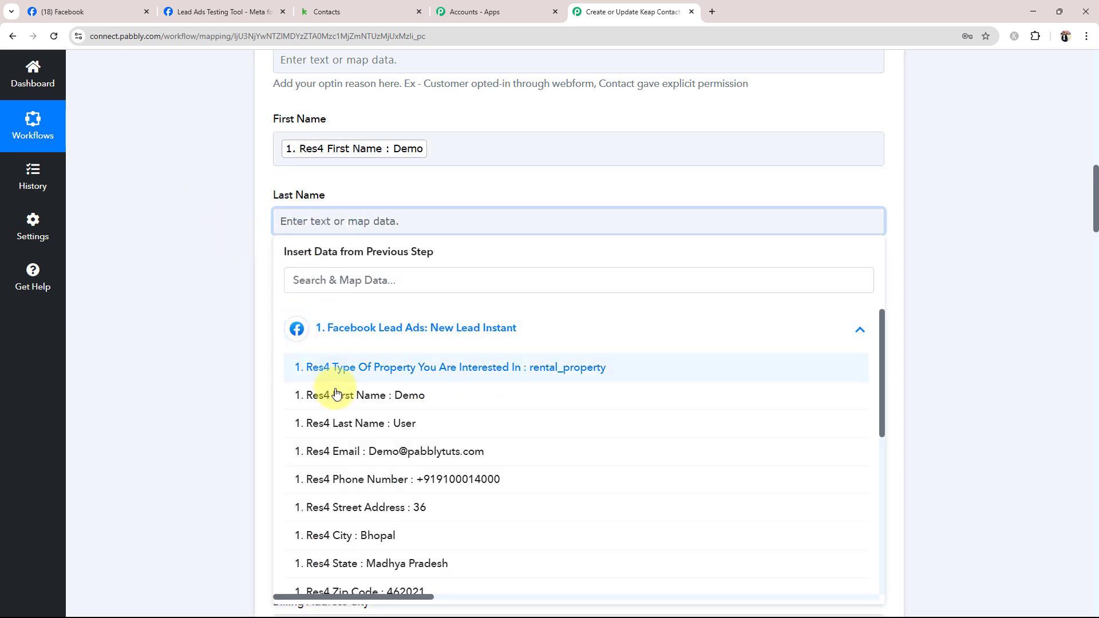
{"action": "left_click", "coordinate": [343, 424]}
{"action": "left_click", "coordinate": [231, 339]}
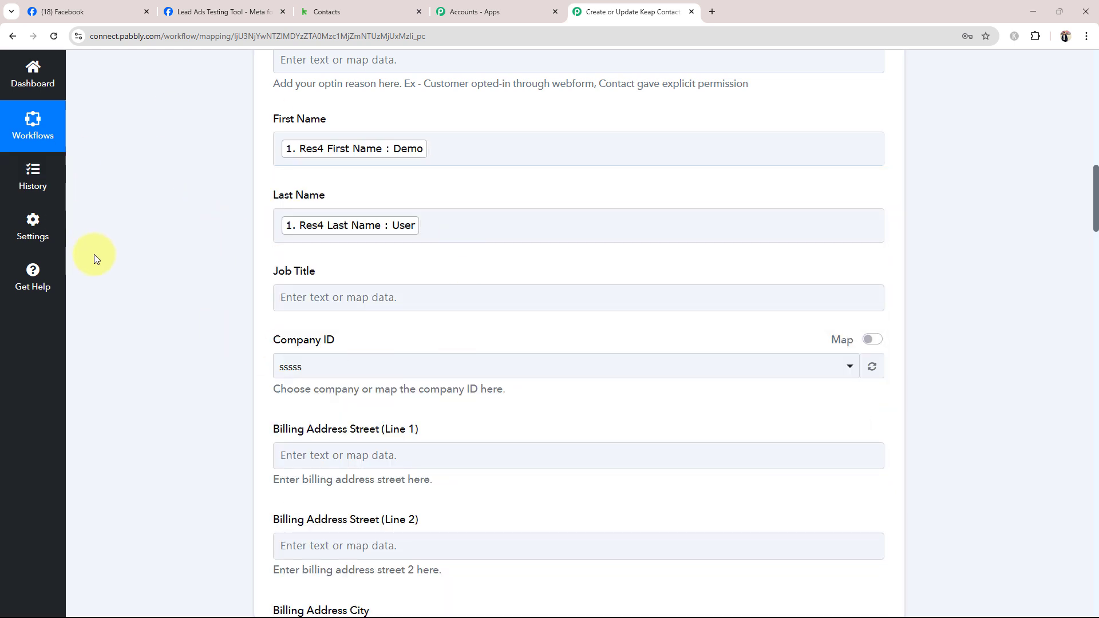
- Turn on mapping for Company ID and clear its prefilled value
{"action": "scroll", "coordinate": [224, 287], "scroll_direction": "down", "scroll_amount": 2}
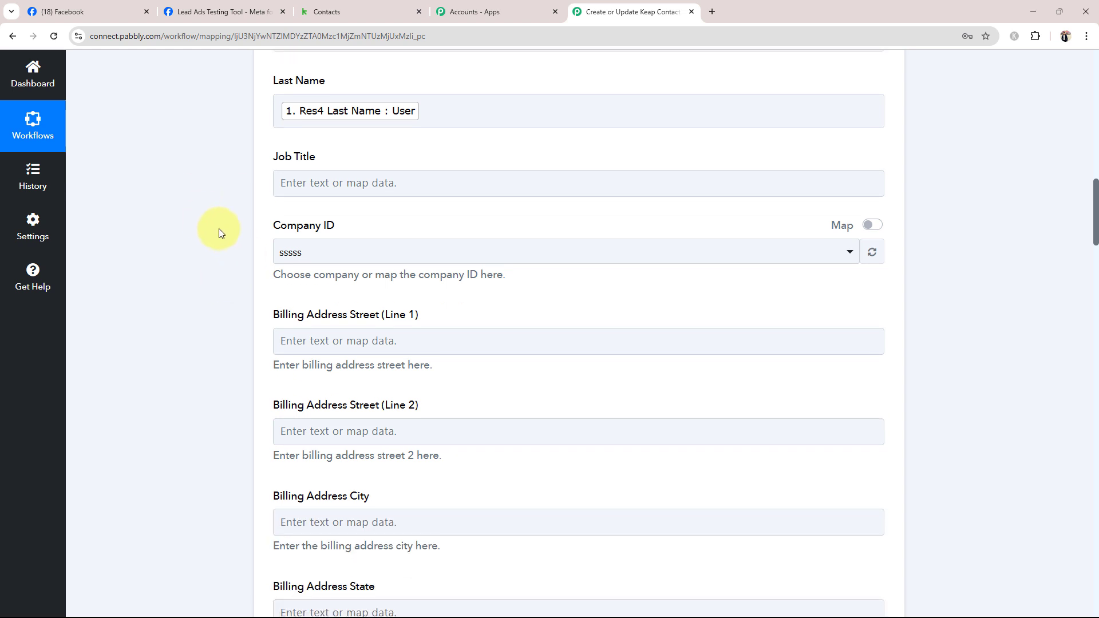
{"action": "scroll", "coordinate": [220, 231], "scroll_direction": "down", "scroll_amount": 2}
{"action": "left_click", "coordinate": [872, 115]}
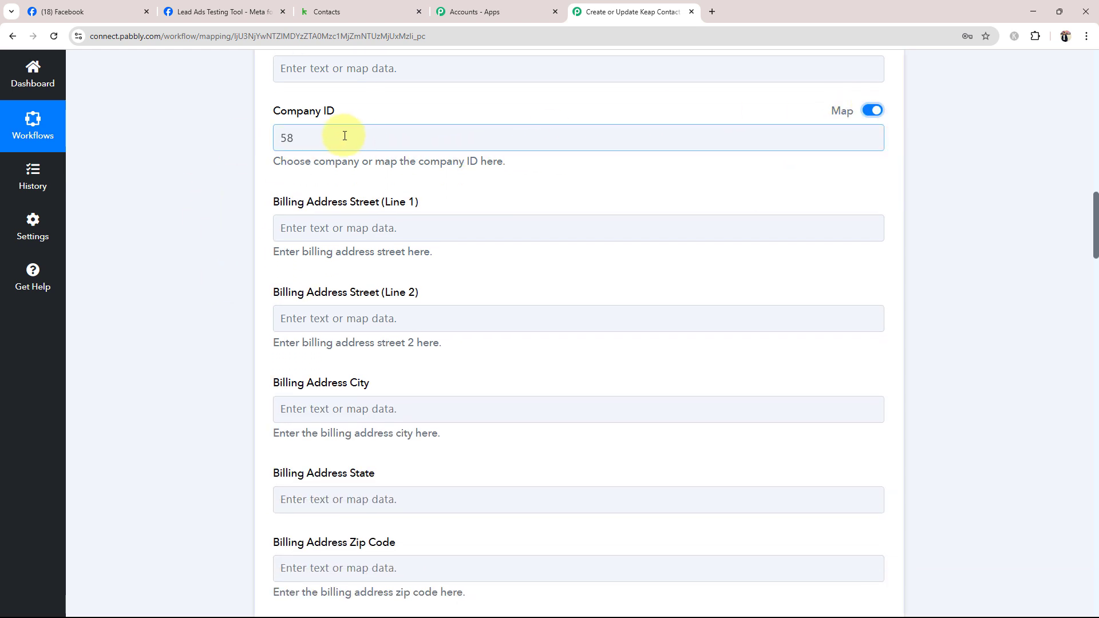
{"action": "left_click_drag", "start_coordinate": [344, 135], "coordinate": [276, 136]}
{"action": "left_click", "coordinate": [276, 137]}
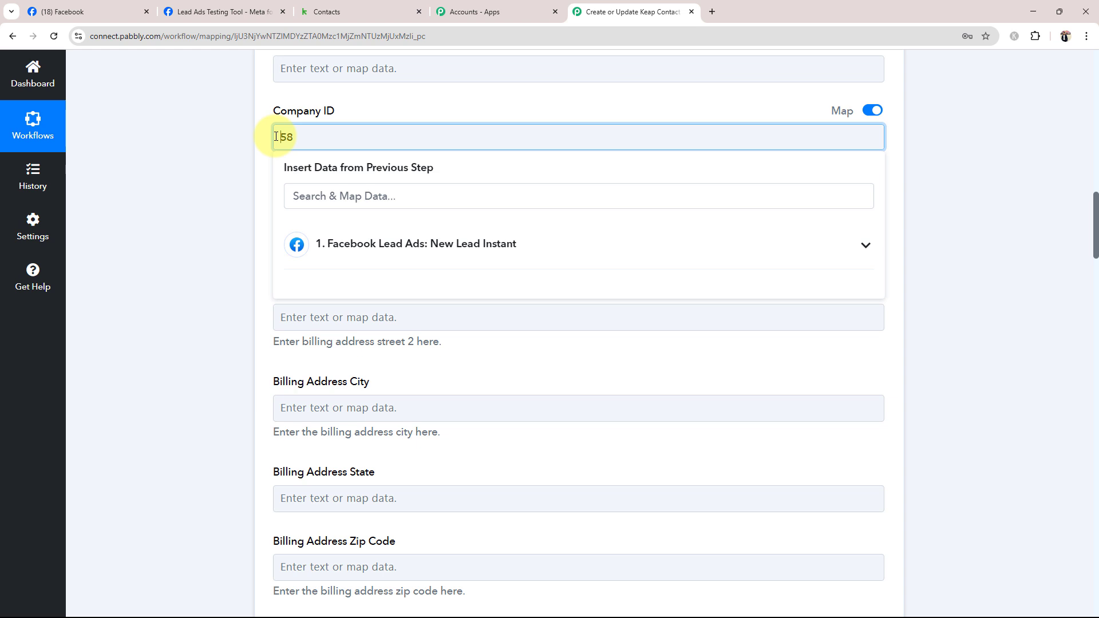
{"action": "key", "text": "ctrl+a"}
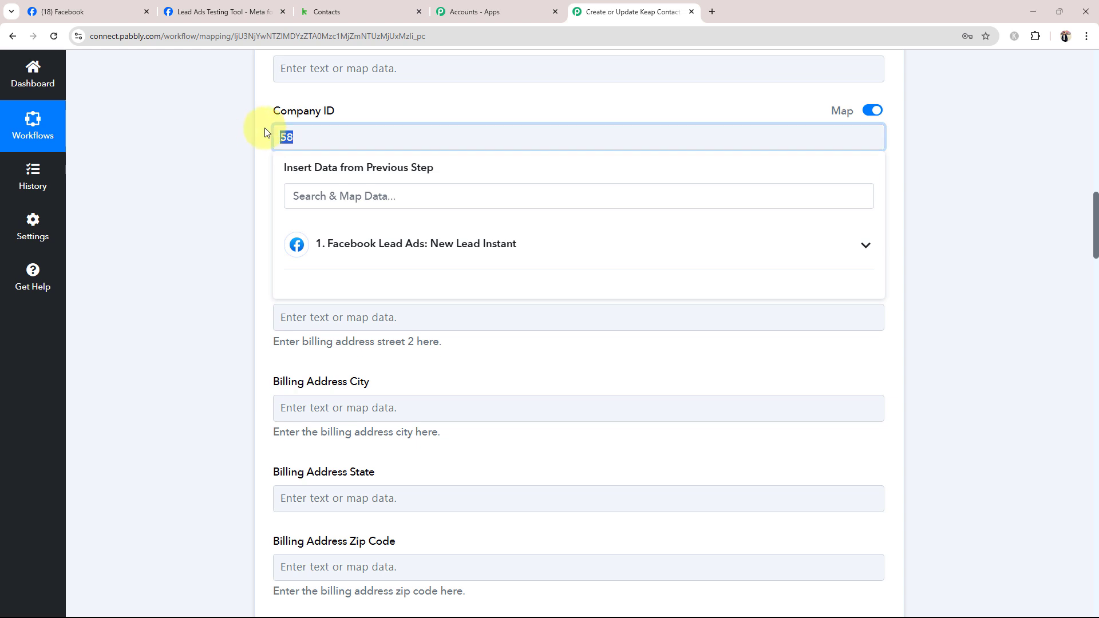
{"action": "left_click", "coordinate": [229, 189]}
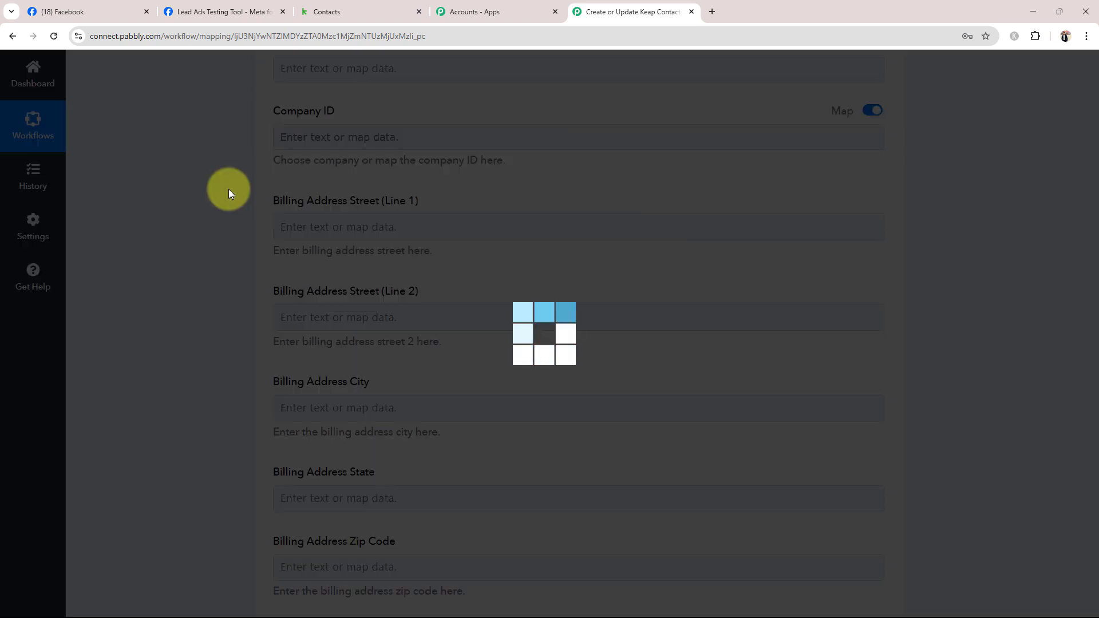
- Map Billing Address Street (Line 1) to the Res4 Street Address value from the Facebook lead
{"action": "scroll", "coordinate": [217, 342], "scroll_direction": "down", "scroll_amount": 1}
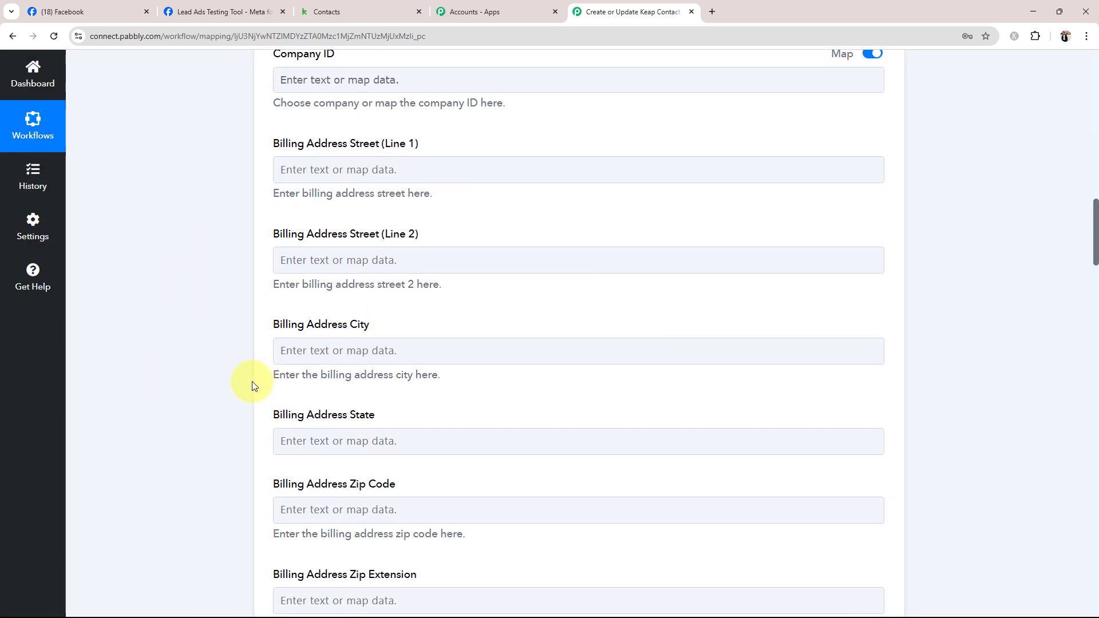
{"action": "left_click", "coordinate": [327, 173]}
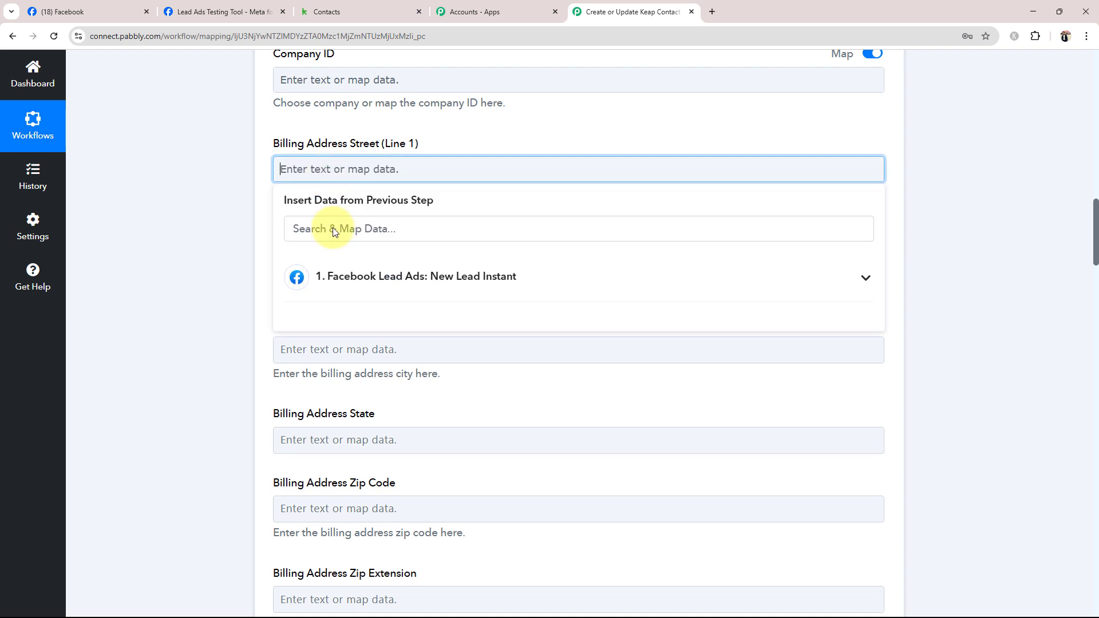
{"action": "left_click", "coordinate": [355, 292]}
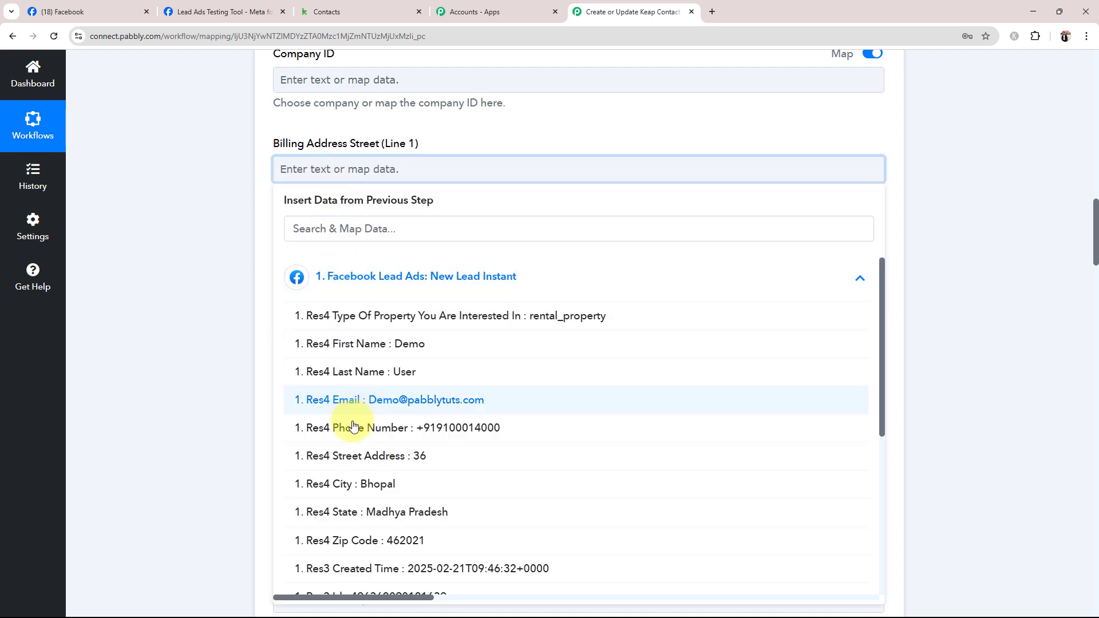
{"action": "left_click", "coordinate": [356, 456]}
{"action": "left_click", "coordinate": [247, 332]}
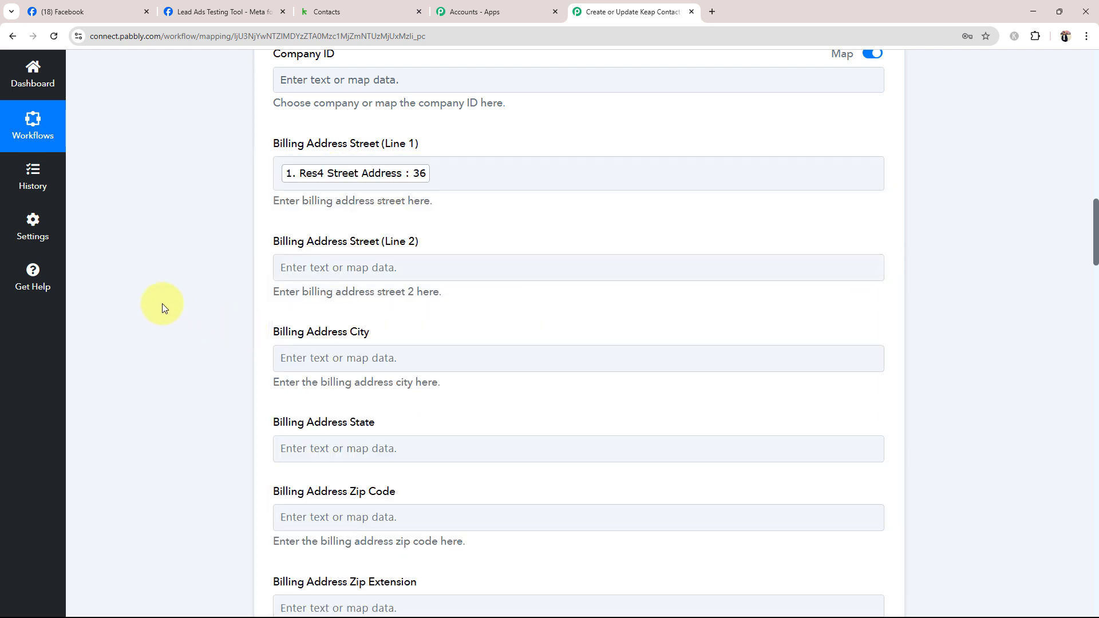
- Map Billing Address City to the lead's Res4 City value, leaving Billing Address Street (Line 2) empty
{"action": "scroll", "coordinate": [162, 303], "scroll_direction": "down", "scroll_amount": 2}
{"action": "left_click", "coordinate": [351, 244]}
{"action": "left_click", "coordinate": [368, 350]}
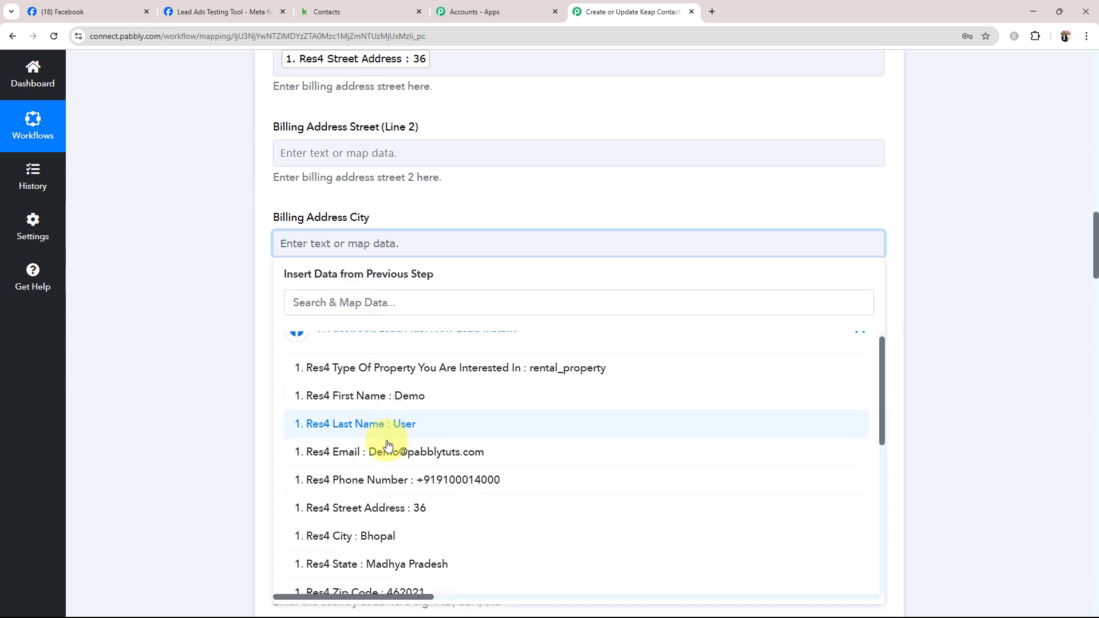
{"action": "scroll", "coordinate": [454, 444], "scroll_direction": "down", "scroll_amount": 2}
{"action": "left_click", "coordinate": [454, 444]}
{"action": "left_click", "coordinate": [213, 262]}
- Map Billing Address State and Billing Address Zip Code to the Res4 State and Res4 Zip Code values
{"action": "scroll", "coordinate": [213, 262], "scroll_direction": "down", "scroll_amount": 3}
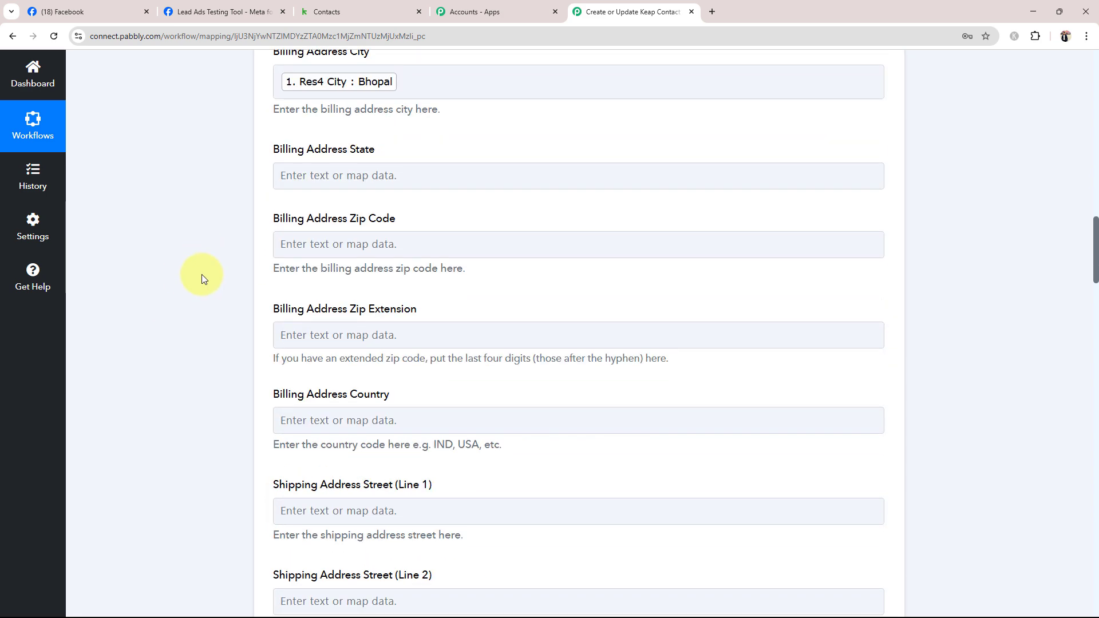
{"action": "left_click", "coordinate": [319, 168]}
{"action": "scroll", "coordinate": [383, 450], "scroll_direction": "down", "scroll_amount": 2}
{"action": "left_click", "coordinate": [383, 436]}
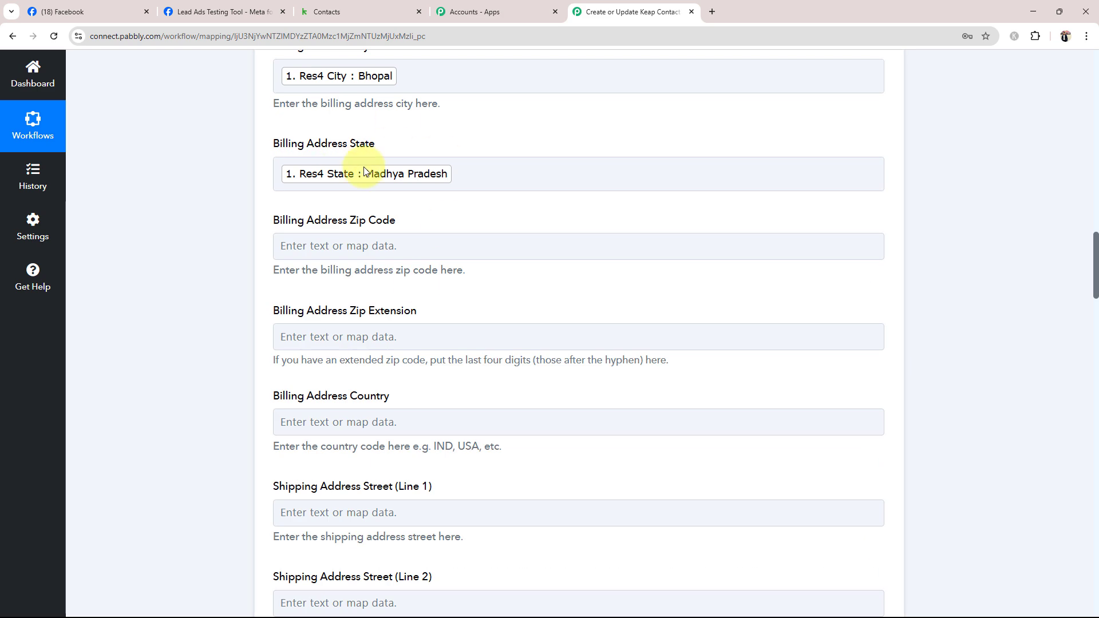
{"action": "left_click", "coordinate": [286, 245]}
{"action": "left_click", "coordinate": [360, 368]}
{"action": "scroll", "coordinate": [380, 466], "scroll_direction": "down", "scroll_amount": 3}
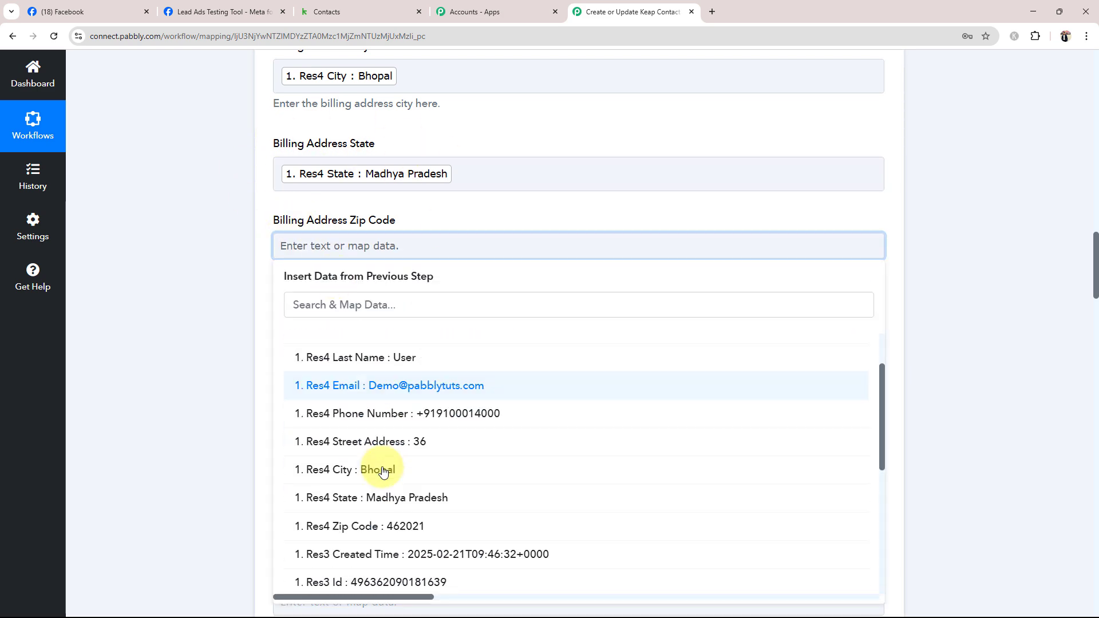
{"action": "left_click", "coordinate": [385, 449]}
{"action": "left_click", "coordinate": [194, 297]}
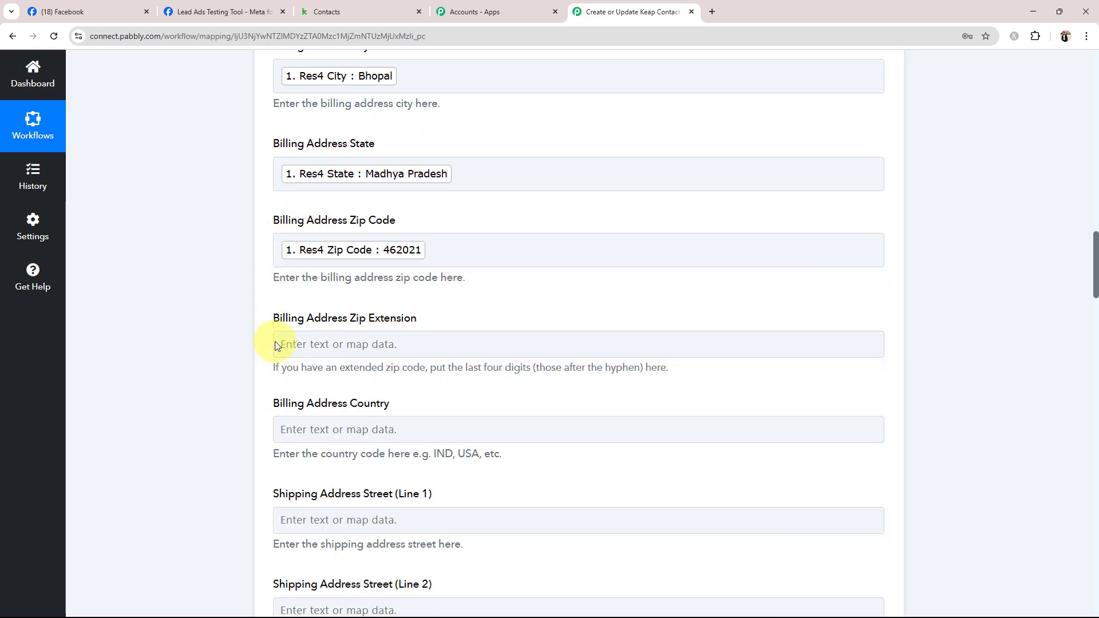
- Map Phone1 Ext to the Res4 Phone Number value from the Facebook lead
{"action": "scroll", "coordinate": [273, 342], "scroll_direction": "down", "scroll_amount": 3}
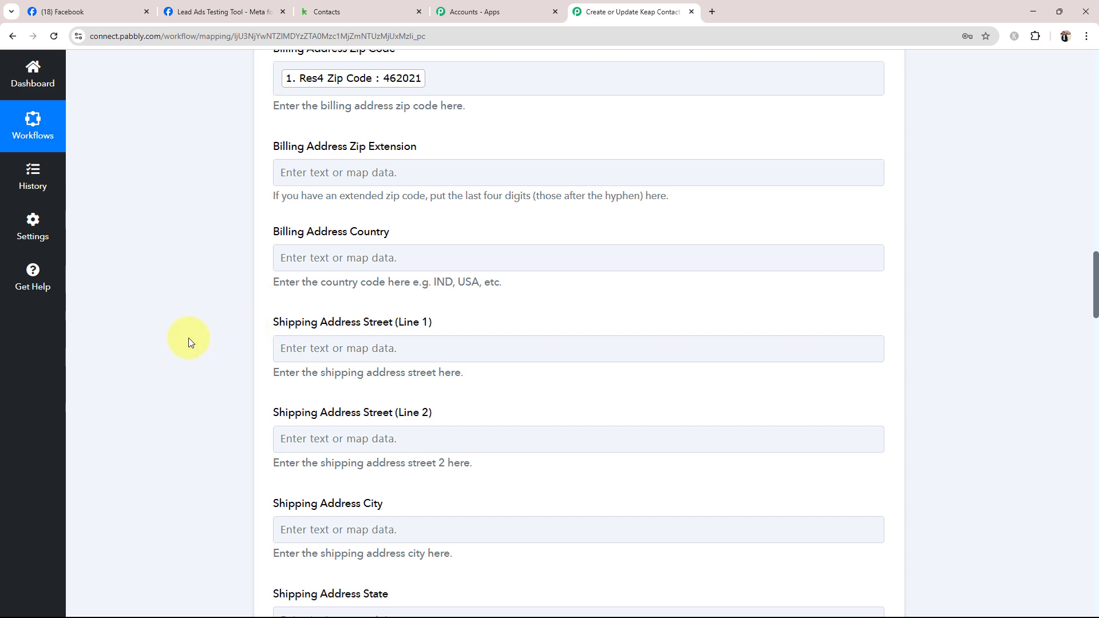
{"action": "scroll", "coordinate": [190, 340], "scroll_direction": "down", "scroll_amount": 3}
{"action": "scroll", "coordinate": [189, 340], "scroll_direction": "down", "scroll_amount": 3}
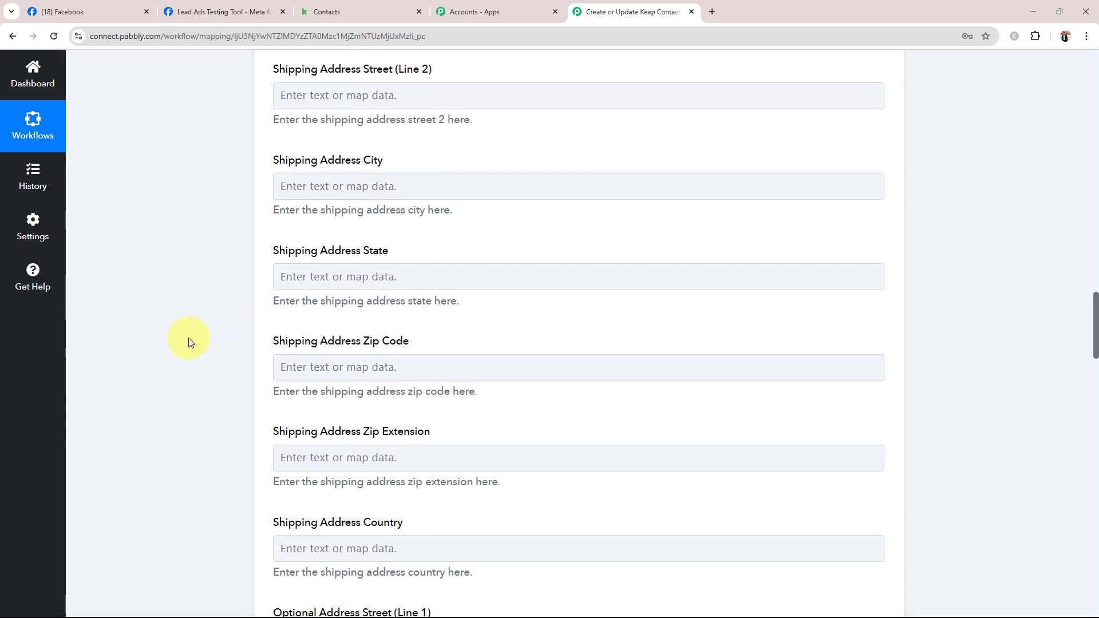
{"action": "scroll", "coordinate": [191, 342], "scroll_direction": "down", "scroll_amount": 9}
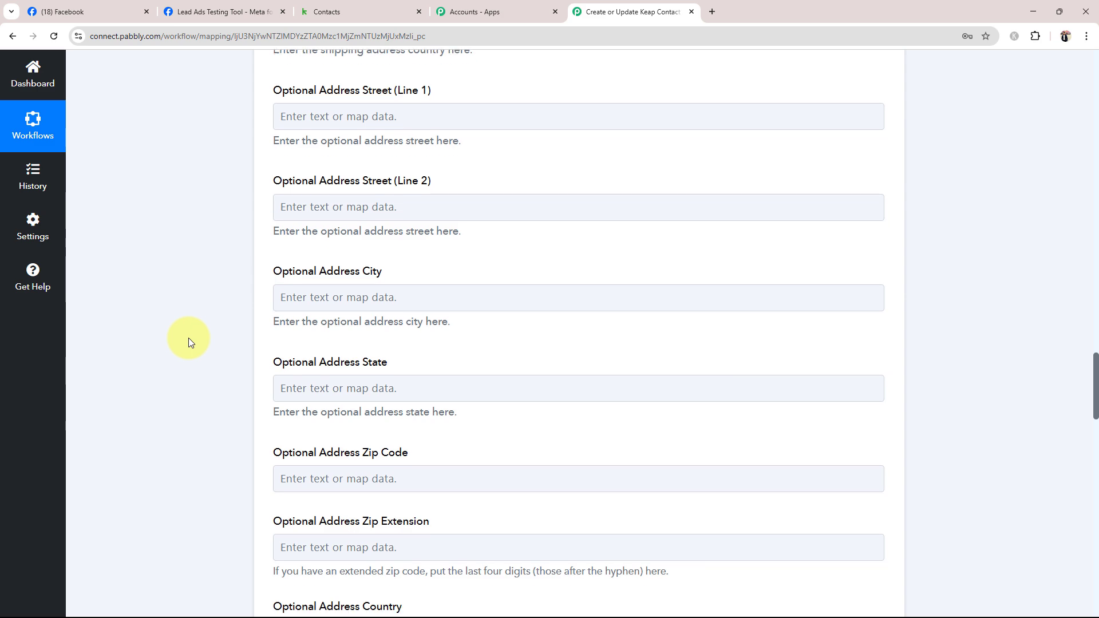
{"action": "scroll", "coordinate": [189, 340], "scroll_direction": "down", "scroll_amount": 9}
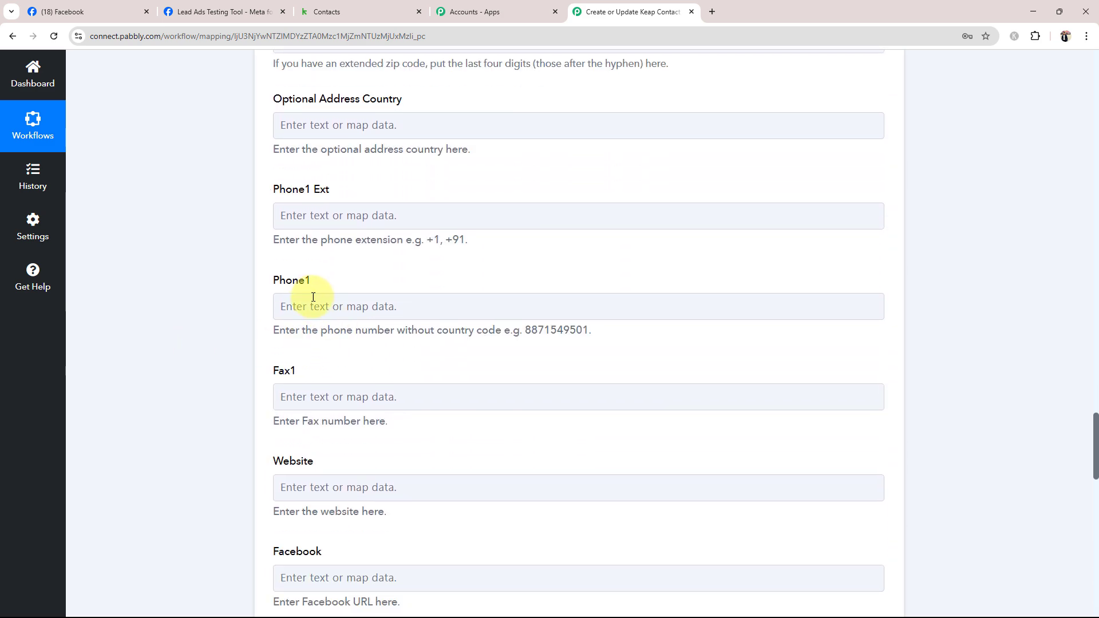
{"action": "left_click", "coordinate": [331, 216]}
{"action": "left_click", "coordinate": [355, 321]}
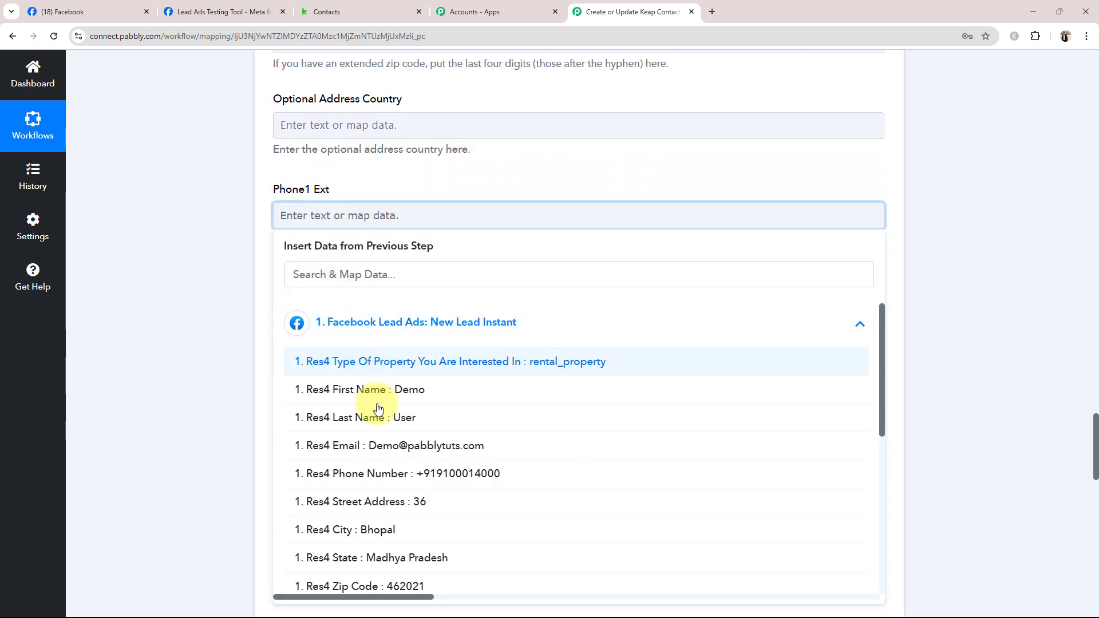
{"action": "left_click", "coordinate": [398, 480]}
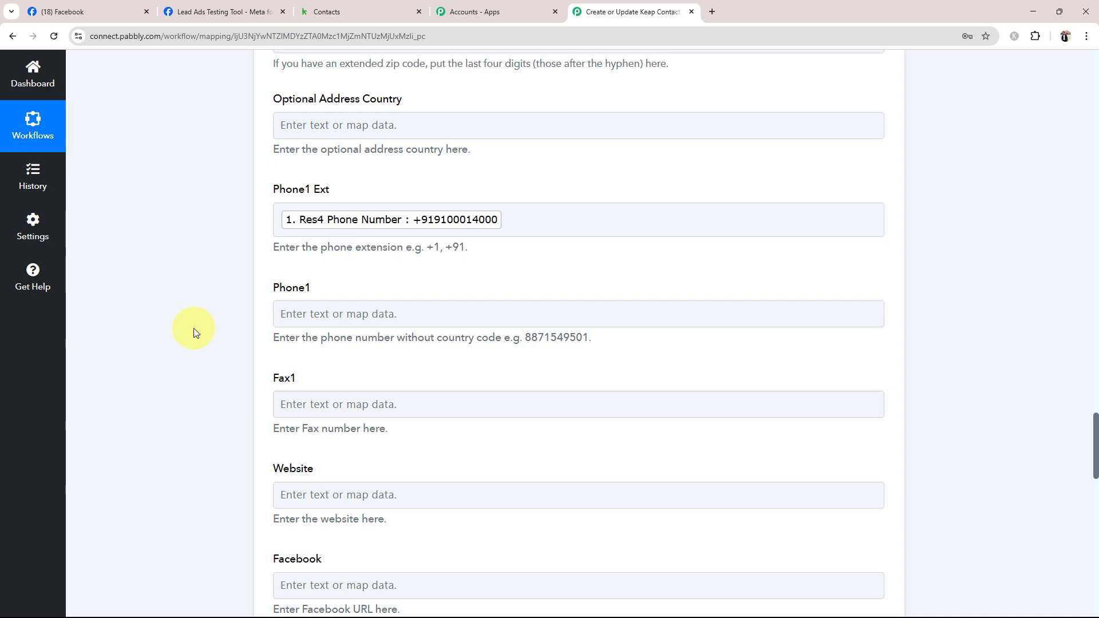
- Review the Keap action's remaining optional fields and mapped values, and look over the Facebook page and Keap contact groups
{"action": "scroll", "coordinate": [194, 328], "scroll_direction": "down", "scroll_amount": 9}
{"action": "scroll", "coordinate": [194, 329], "scroll_direction": "down", "scroll_amount": 8}
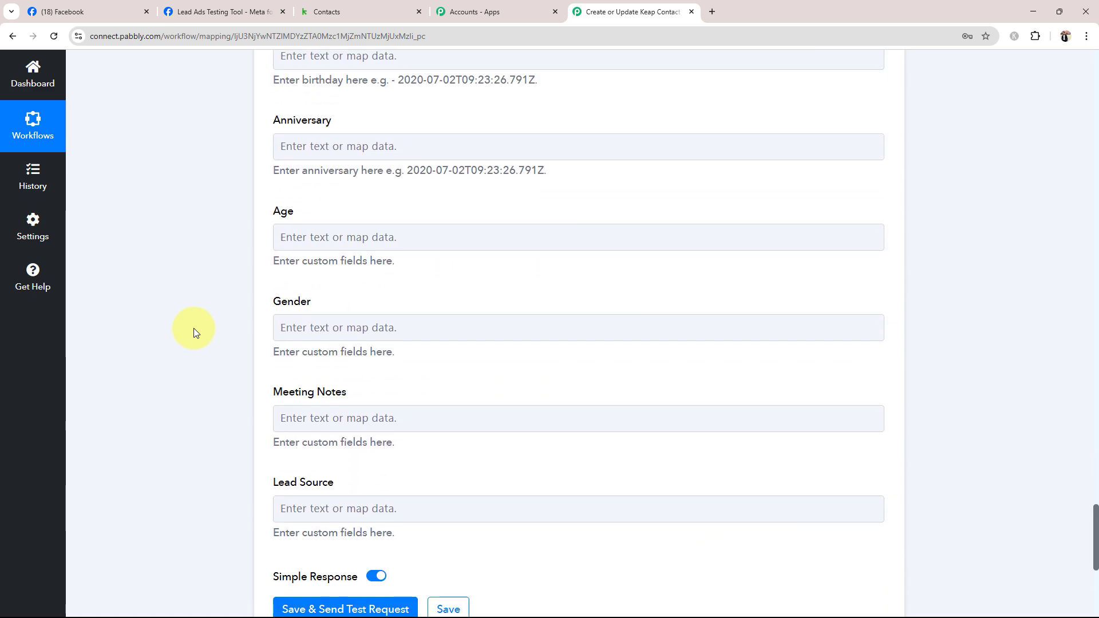
{"action": "scroll", "coordinate": [194, 328], "scroll_direction": "up", "scroll_amount": 3}
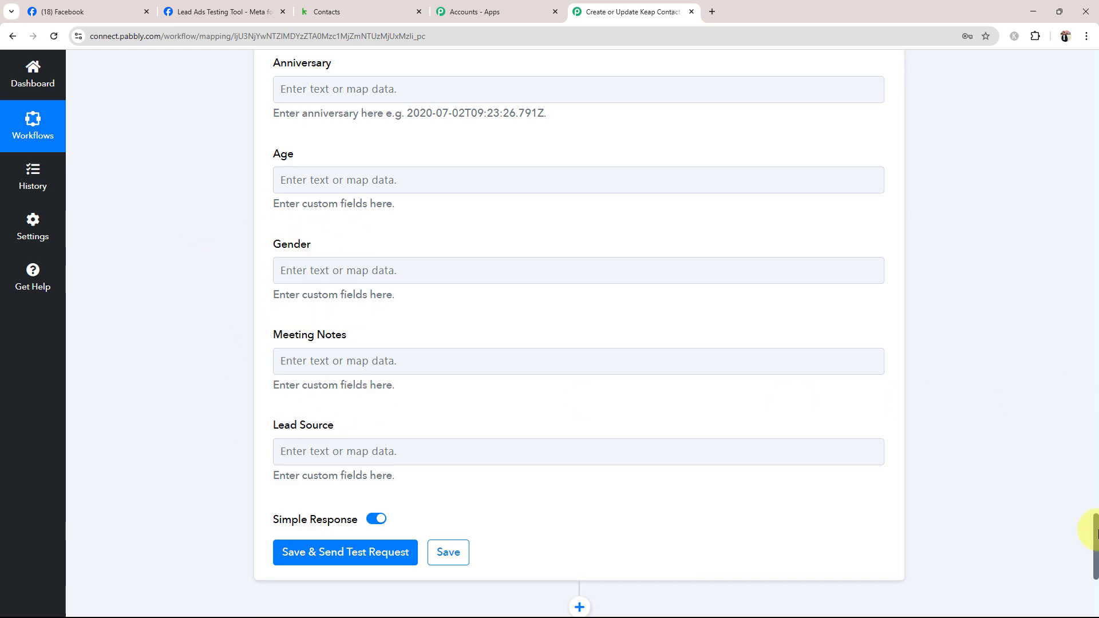
{"action": "left_click_drag", "start_coordinate": [1091, 530], "coordinate": [1080, 92]}
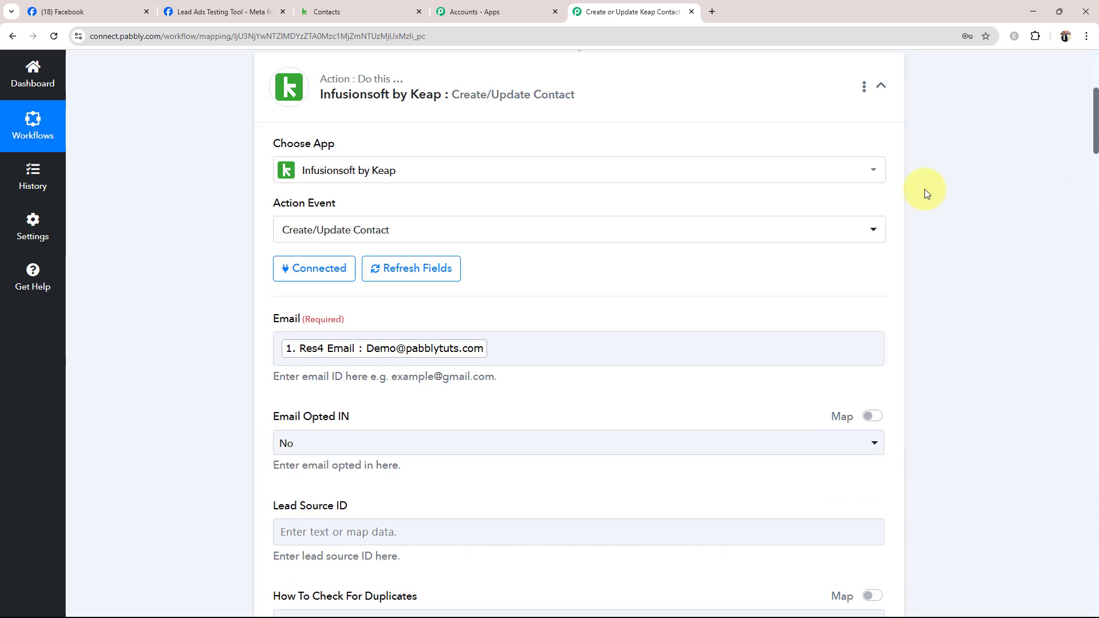
{"action": "scroll", "coordinate": [333, 487], "scroll_direction": "down", "scroll_amount": 8}
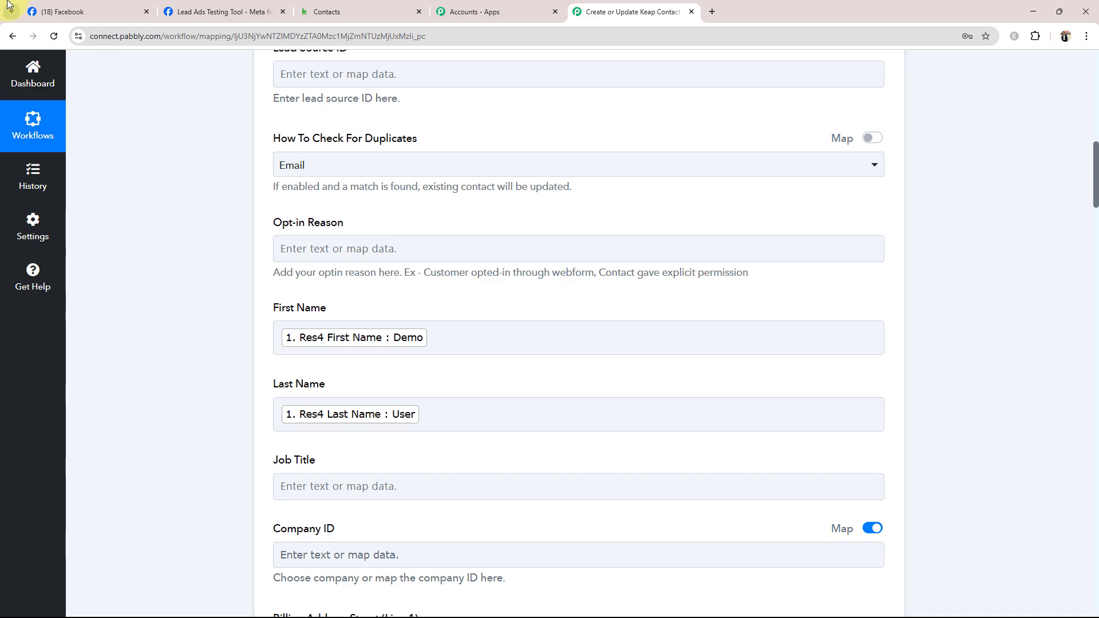
{"action": "left_click", "coordinate": [55, 11]}
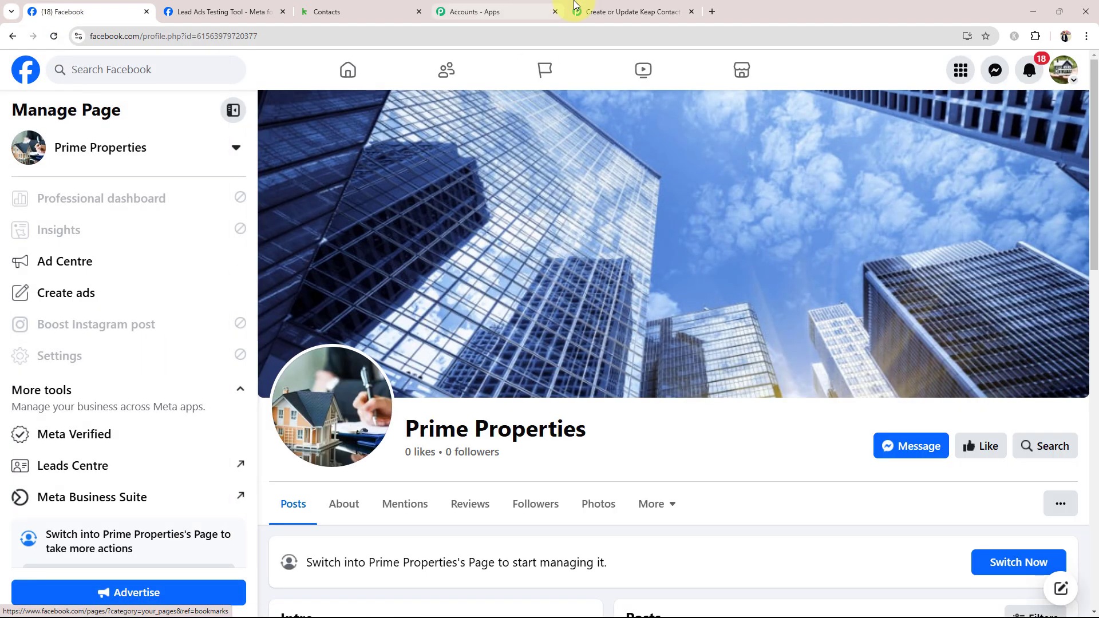
{"action": "left_click", "coordinate": [575, 7]}
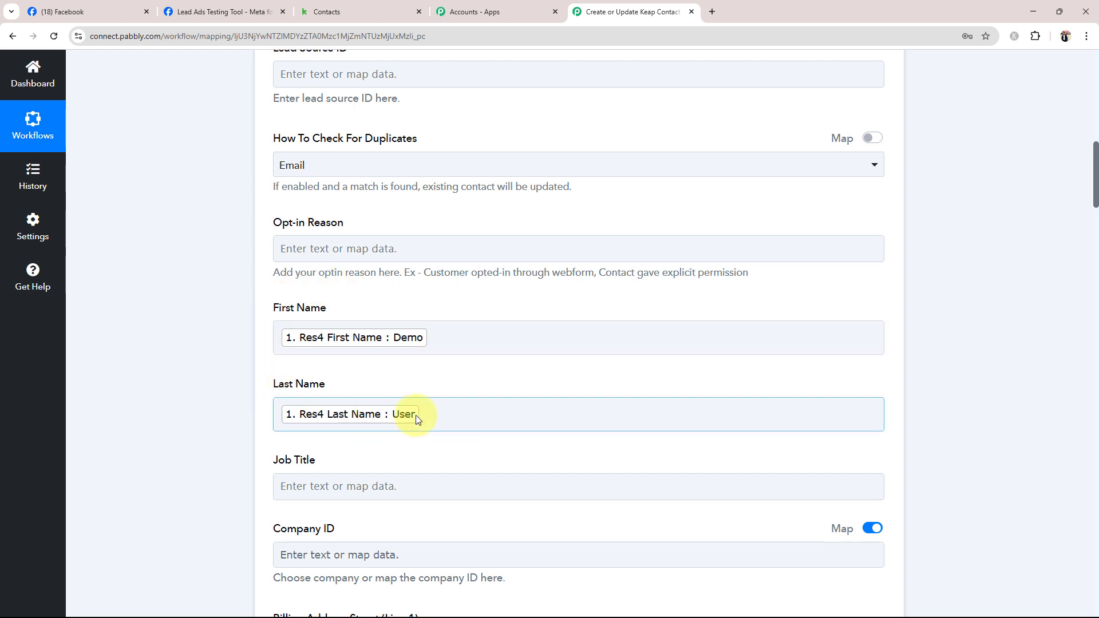
{"action": "left_click", "coordinate": [362, 5]}
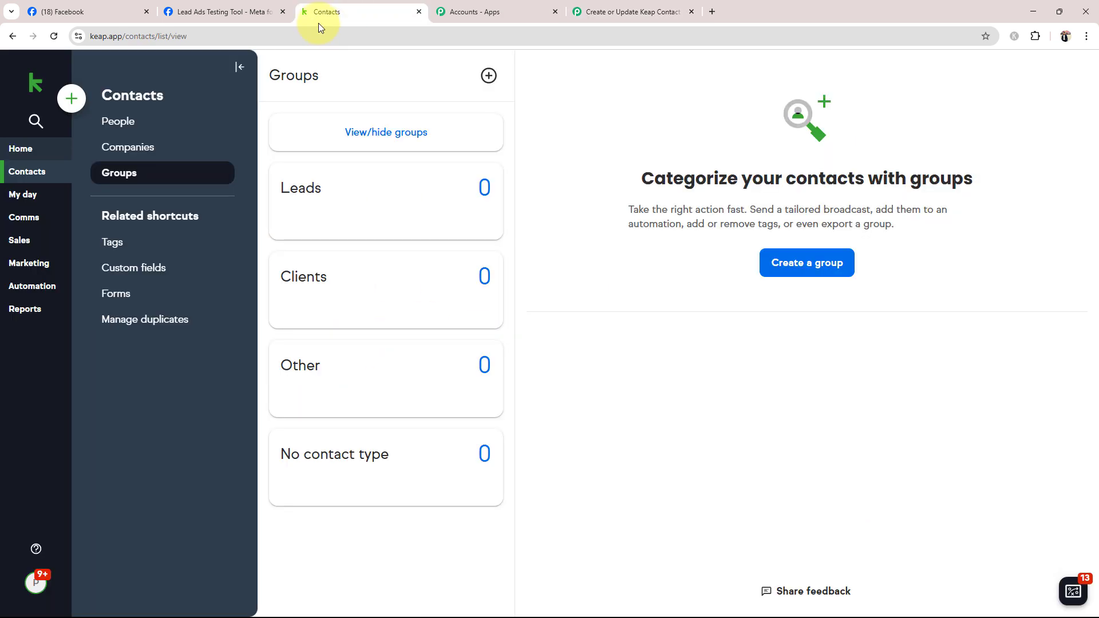
- Return to the Pabbly Connect workflow and try entering text manually after the mapped value in Billing Address State
{"action": "left_click", "coordinate": [627, 11]}
{"action": "left_click_drag", "start_coordinate": [1094, 191], "coordinate": [1095, 232]}
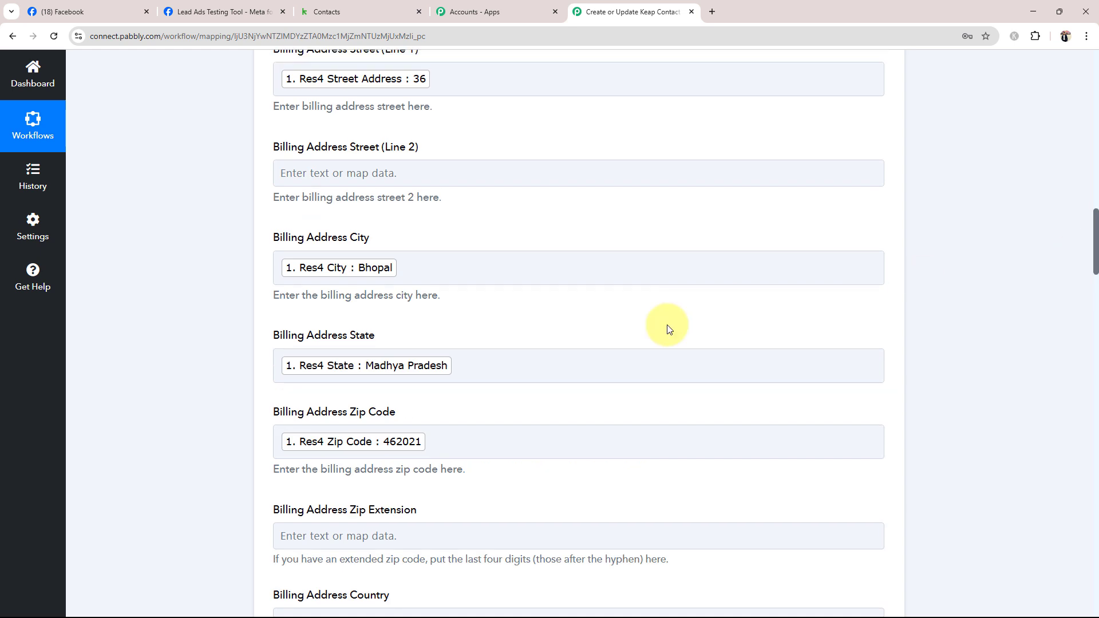
{"action": "left_click", "coordinate": [492, 367]}
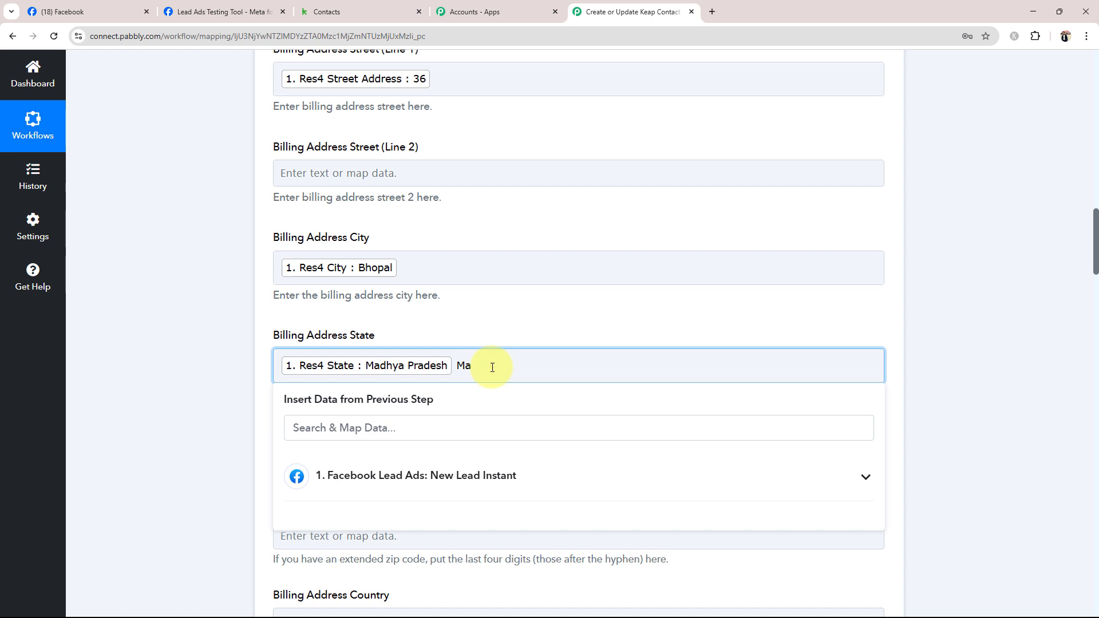
{"action": "left_click", "coordinate": [170, 381]}
- Save the Create/Update Contact action, send its test request and review the response received from Keap
{"action": "scroll", "coordinate": [189, 381], "scroll_direction": "down", "scroll_amount": 15}
{"action": "scroll", "coordinate": [189, 381], "scroll_direction": "down", "scroll_amount": 20}
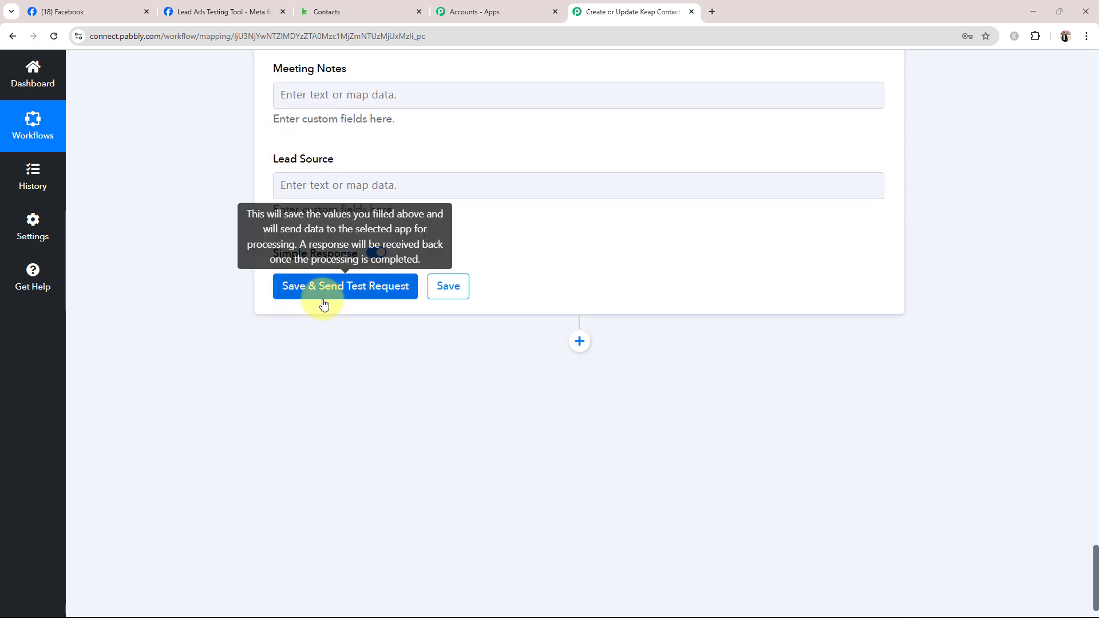
{"action": "left_click", "coordinate": [320, 294]}
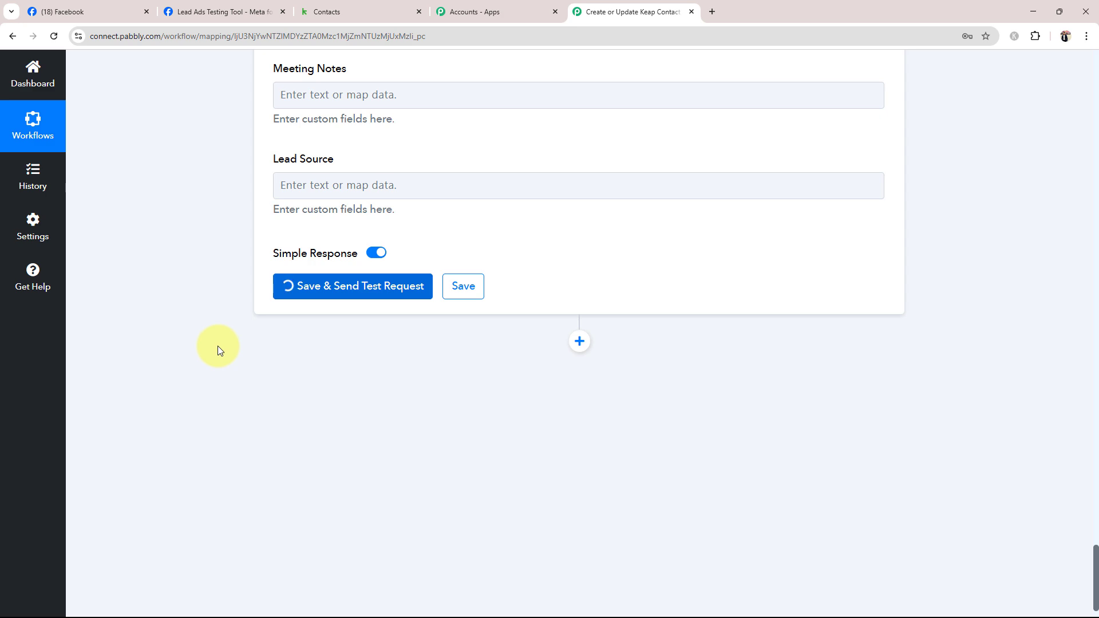
{"action": "scroll", "coordinate": [146, 309], "scroll_direction": "down", "scroll_amount": 2}
{"action": "scroll", "coordinate": [290, 363], "scroll_direction": "down", "scroll_amount": 1}
{"action": "scroll", "coordinate": [603, 382], "scroll_direction": "down", "scroll_amount": 9}
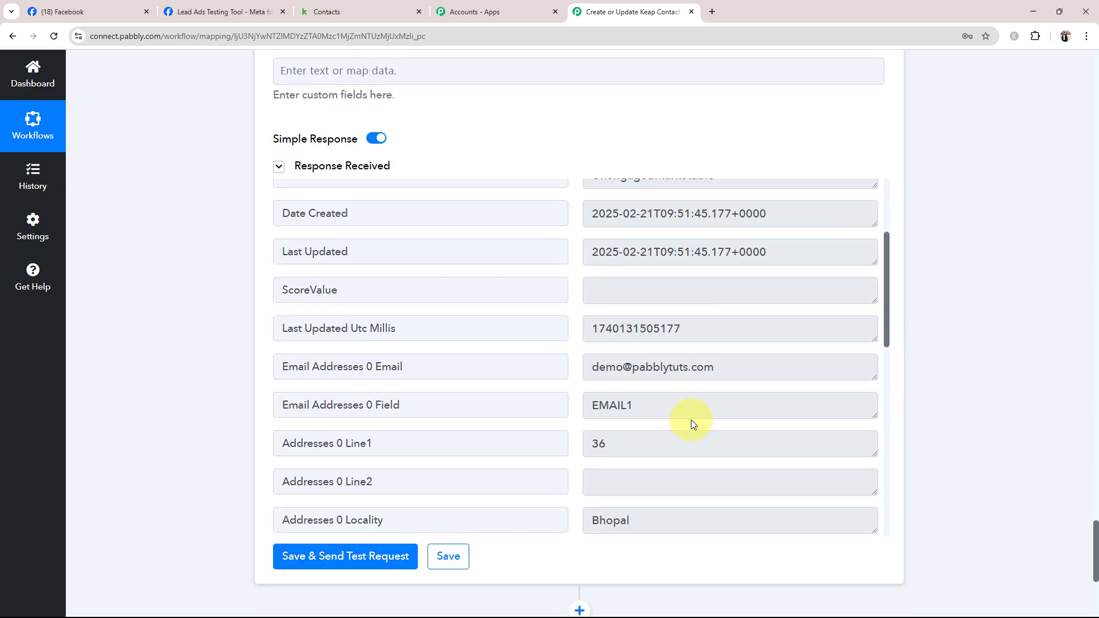
{"action": "scroll", "coordinate": [700, 393], "scroll_direction": "up", "scroll_amount": 8}
{"action": "scroll", "coordinate": [681, 393], "scroll_direction": "up", "scroll_amount": 2}
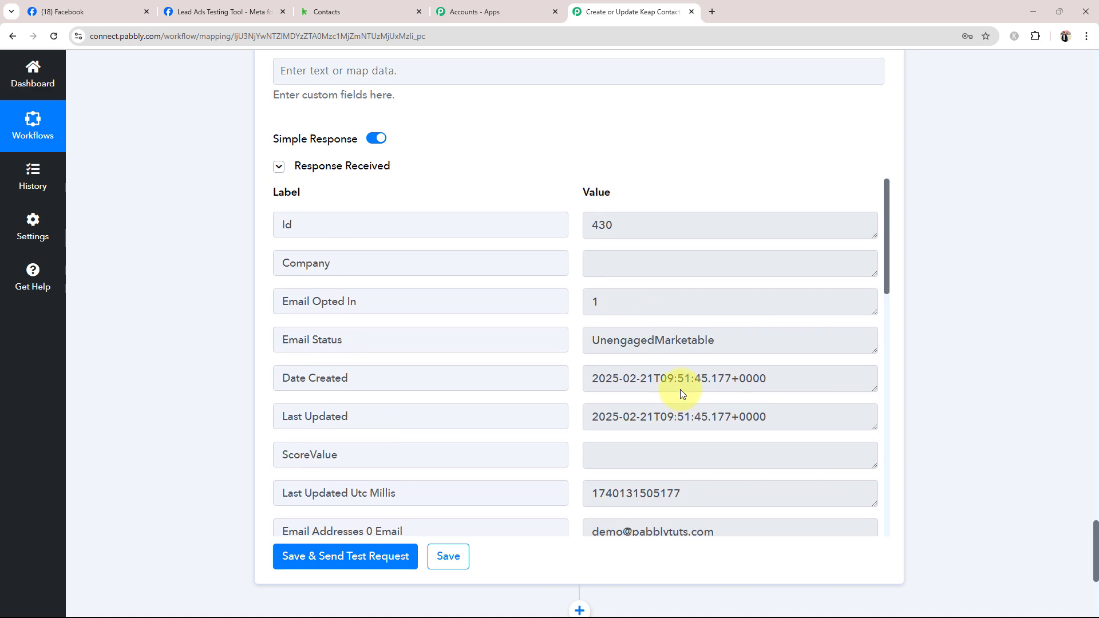
{"action": "scroll", "coordinate": [672, 353], "scroll_direction": "up", "scroll_amount": 7}
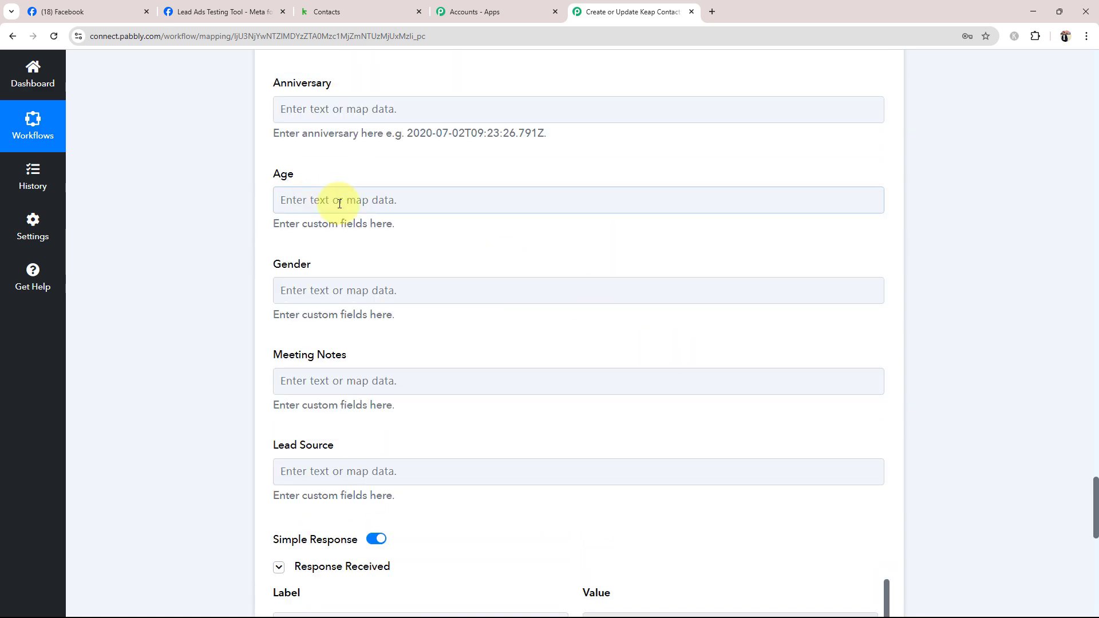
- Switch to Keap, reload the contacts page and open the test lead's contact from the Leads group
{"action": "left_click", "coordinate": [361, 7]}
{"action": "left_click", "coordinate": [23, 173]}
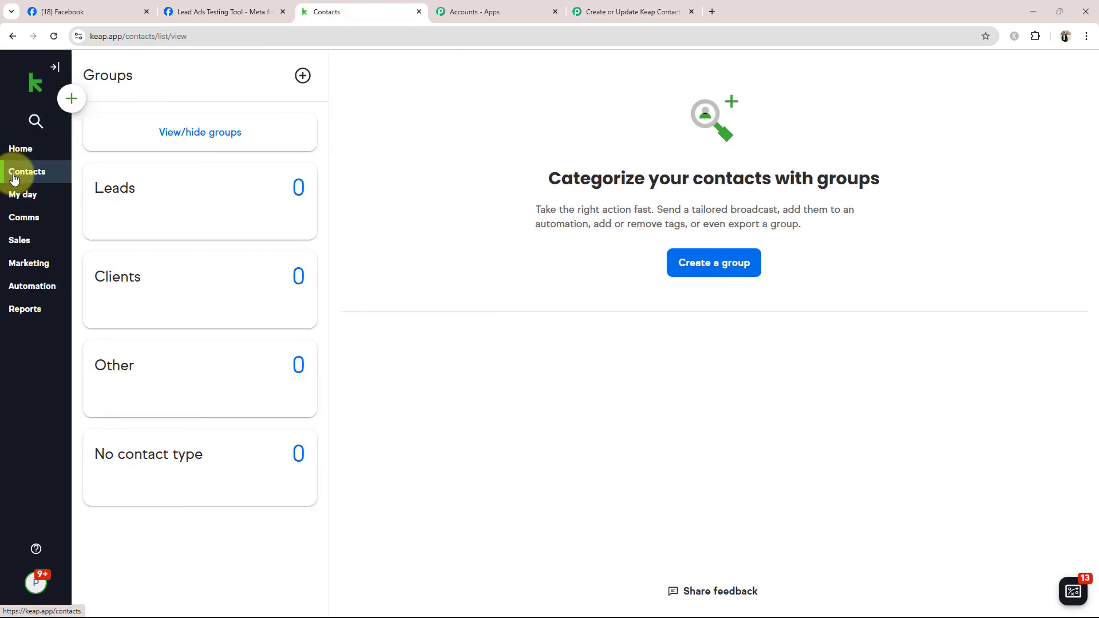
{"action": "left_click", "coordinate": [22, 179]}
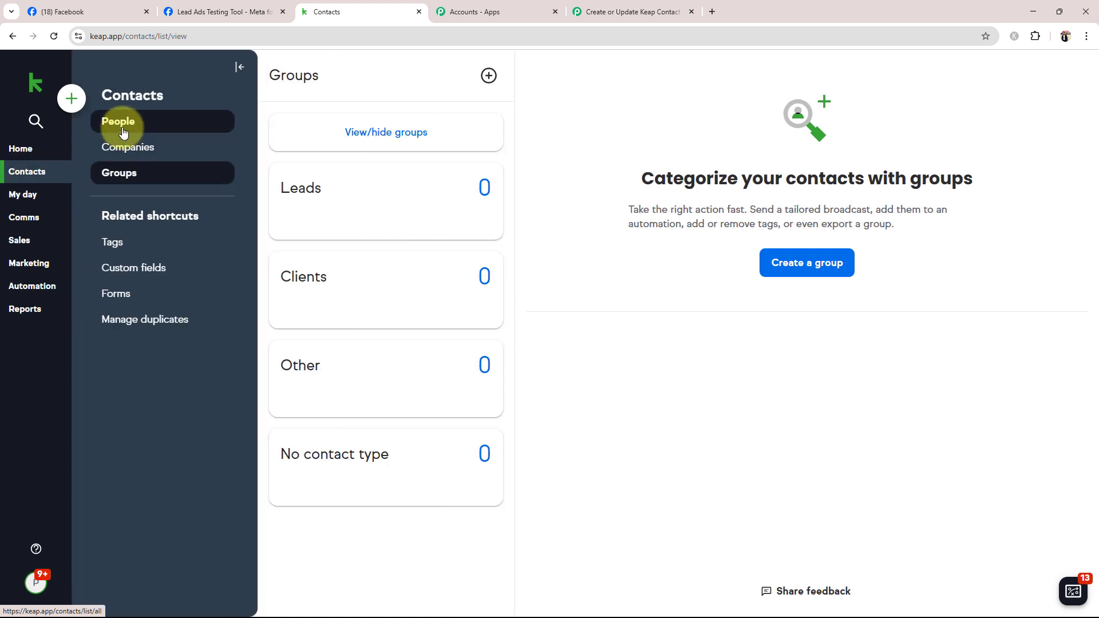
{"action": "left_click", "coordinate": [55, 36]}
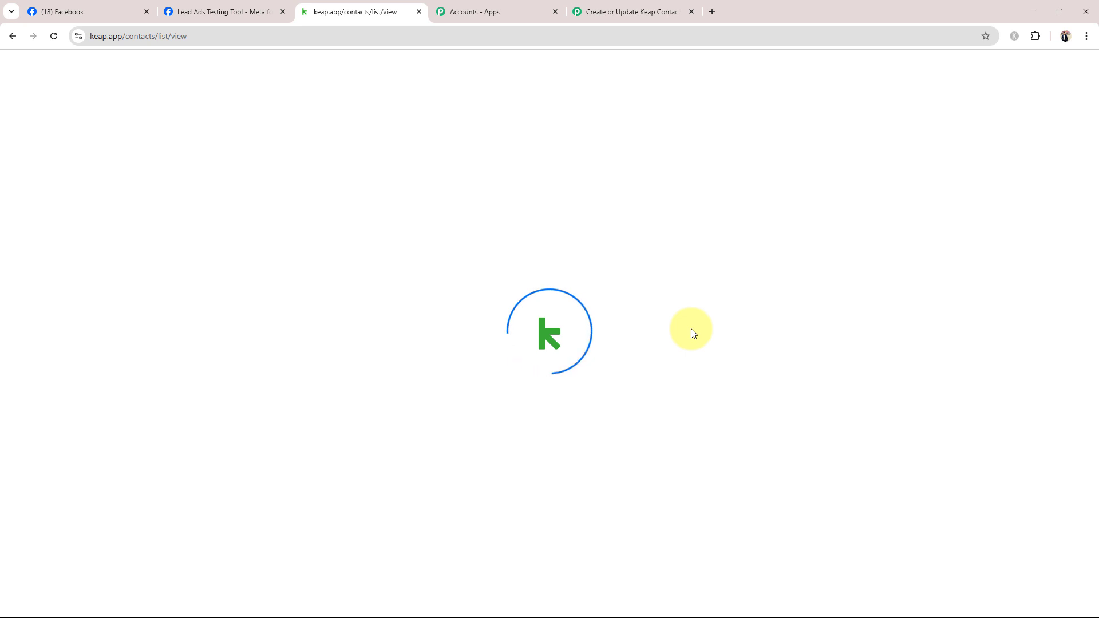
{"action": "left_click", "coordinate": [188, 190]}
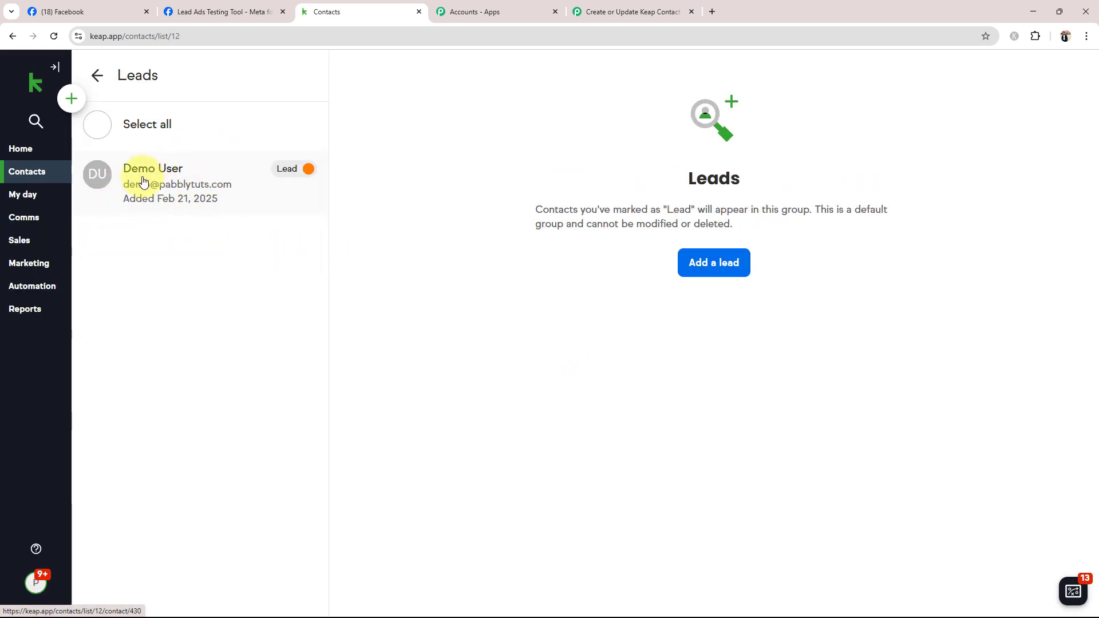
{"action": "left_click", "coordinate": [165, 187]}
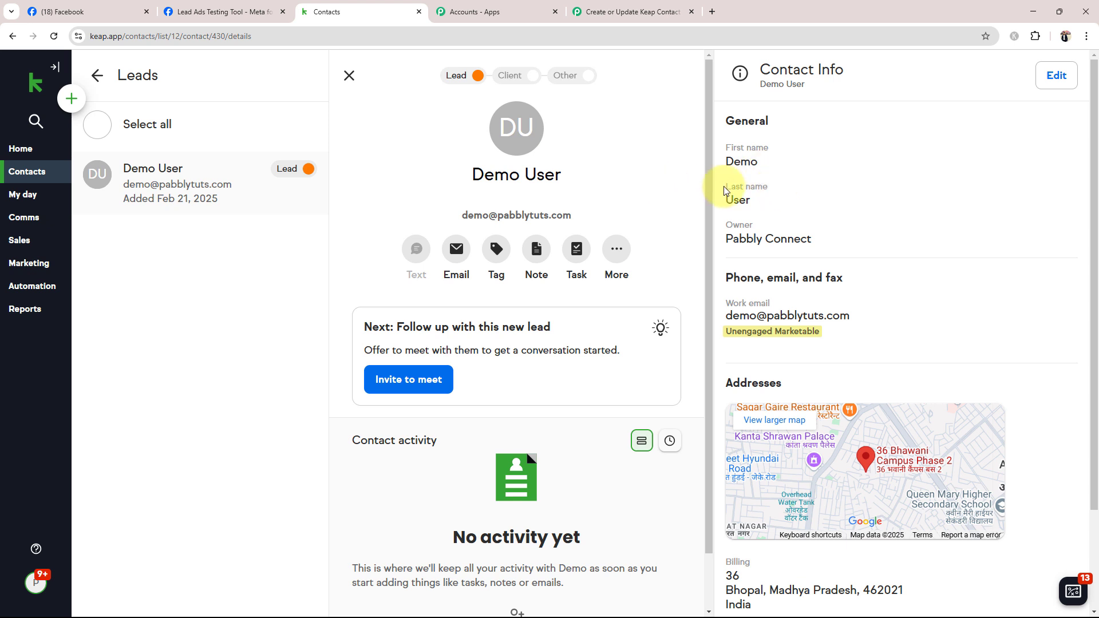
- Check the contact's name, email and billing address in the Keap contact info
{"action": "left_click_drag", "start_coordinate": [736, 162], "coordinate": [750, 175]}
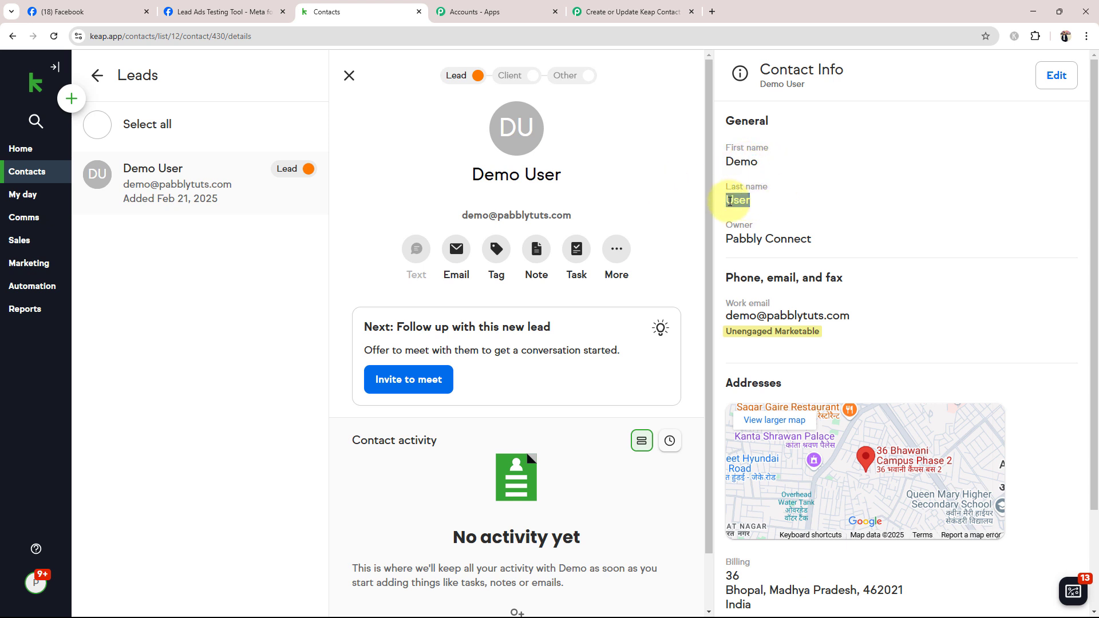
{"action": "scroll", "coordinate": [779, 319], "scroll_direction": "down", "scroll_amount": 2}
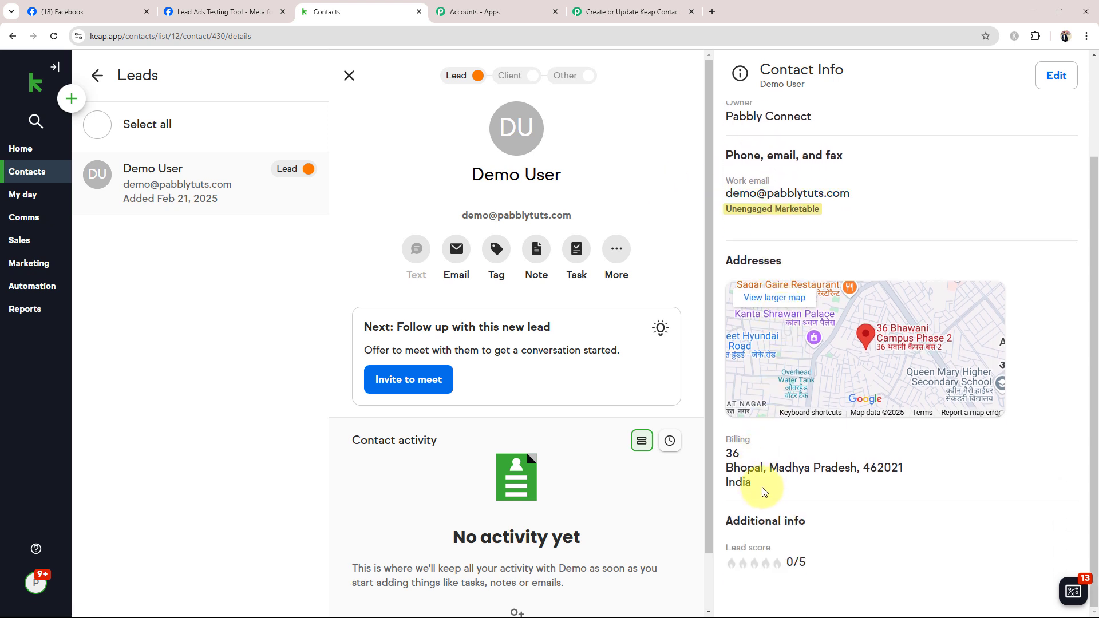
{"action": "left_click_drag", "start_coordinate": [764, 489], "coordinate": [733, 454]}
{"action": "left_click", "coordinate": [310, 418]}
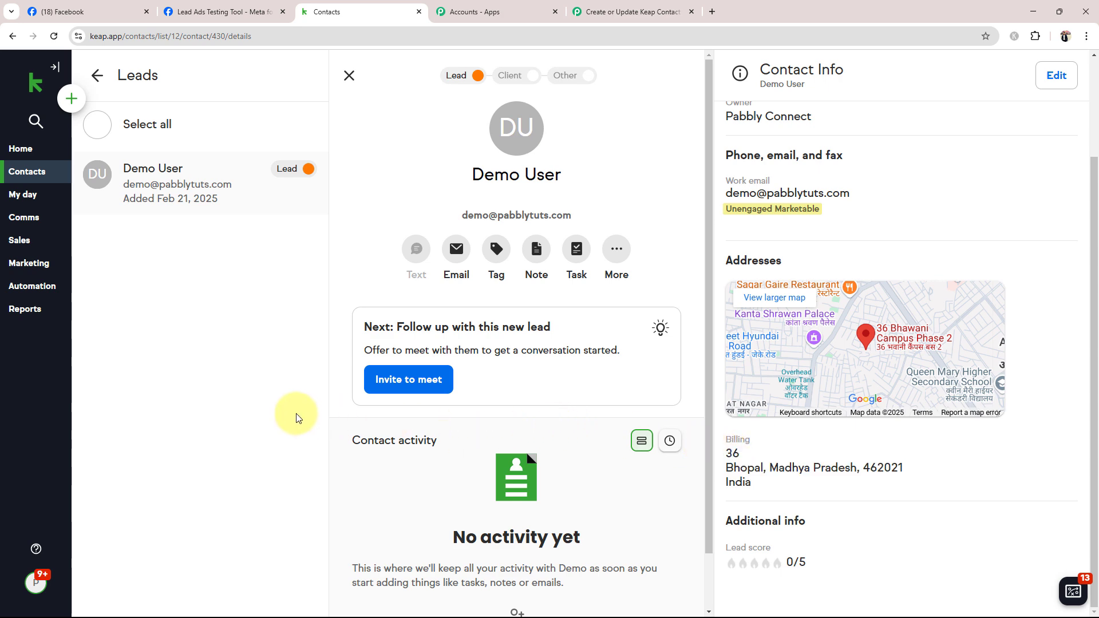
{"action": "scroll", "coordinate": [856, 426], "scroll_direction": "up", "scroll_amount": 2}
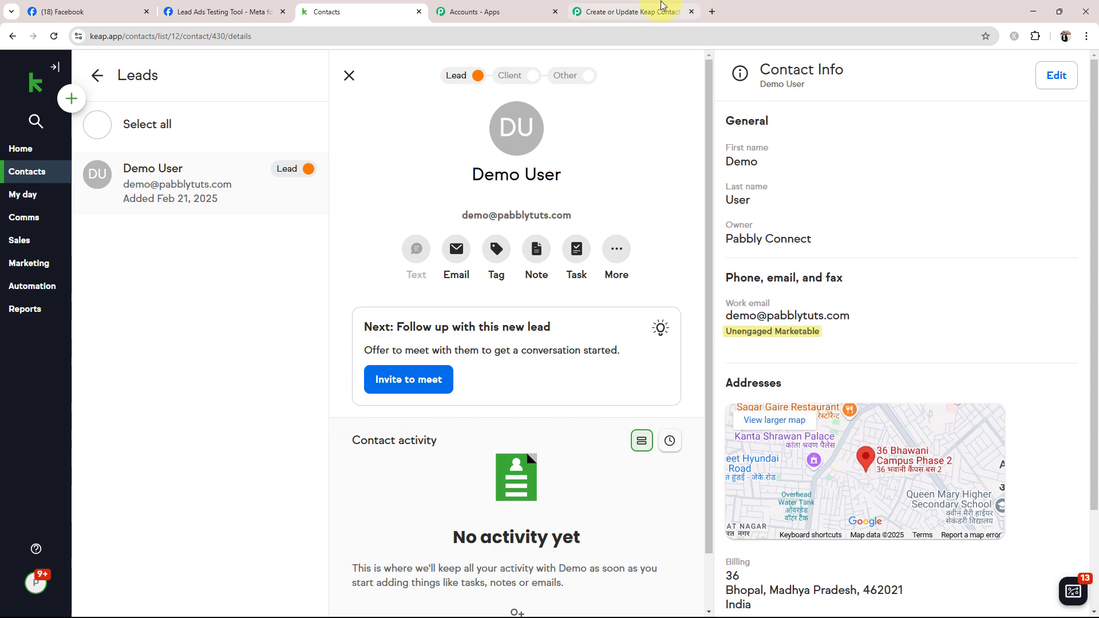
- Switch back to the Pabbly Connect workflow and collapse the Infusionsoft by Keap action step
{"action": "left_click", "coordinate": [626, 7]}
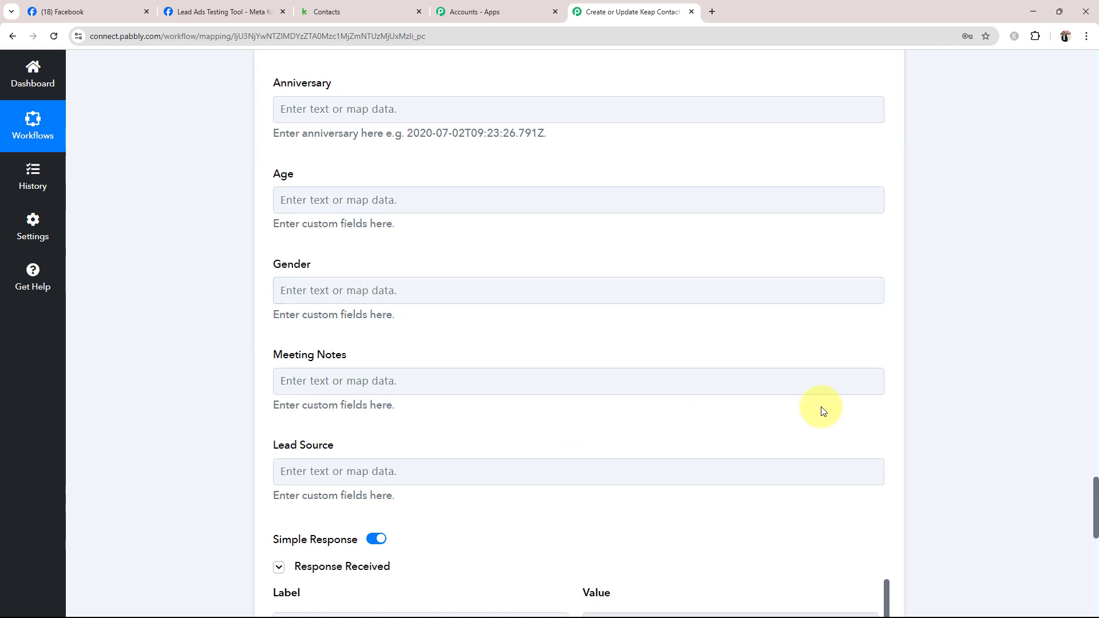
{"action": "left_click_drag", "start_coordinate": [1095, 494], "coordinate": [1092, 20]}
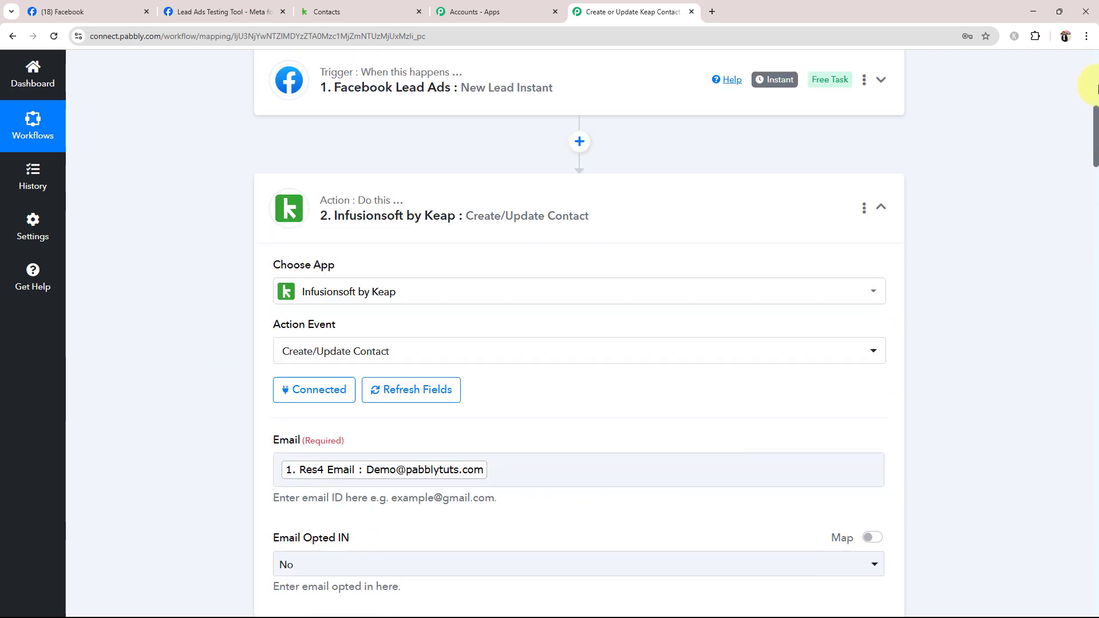
{"action": "left_click", "coordinate": [737, 384]}
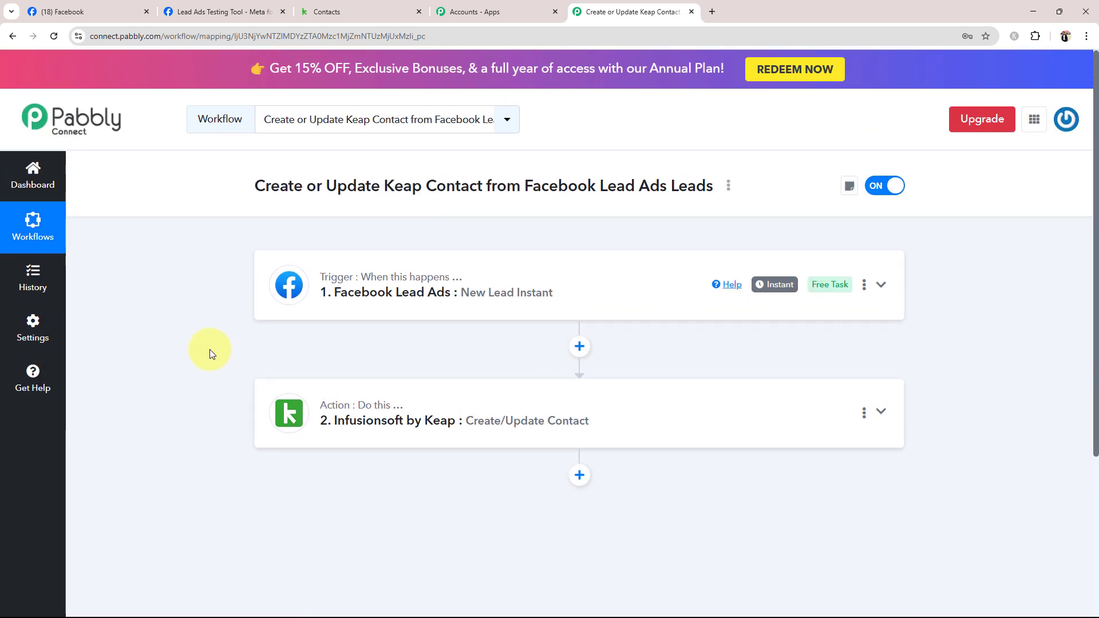